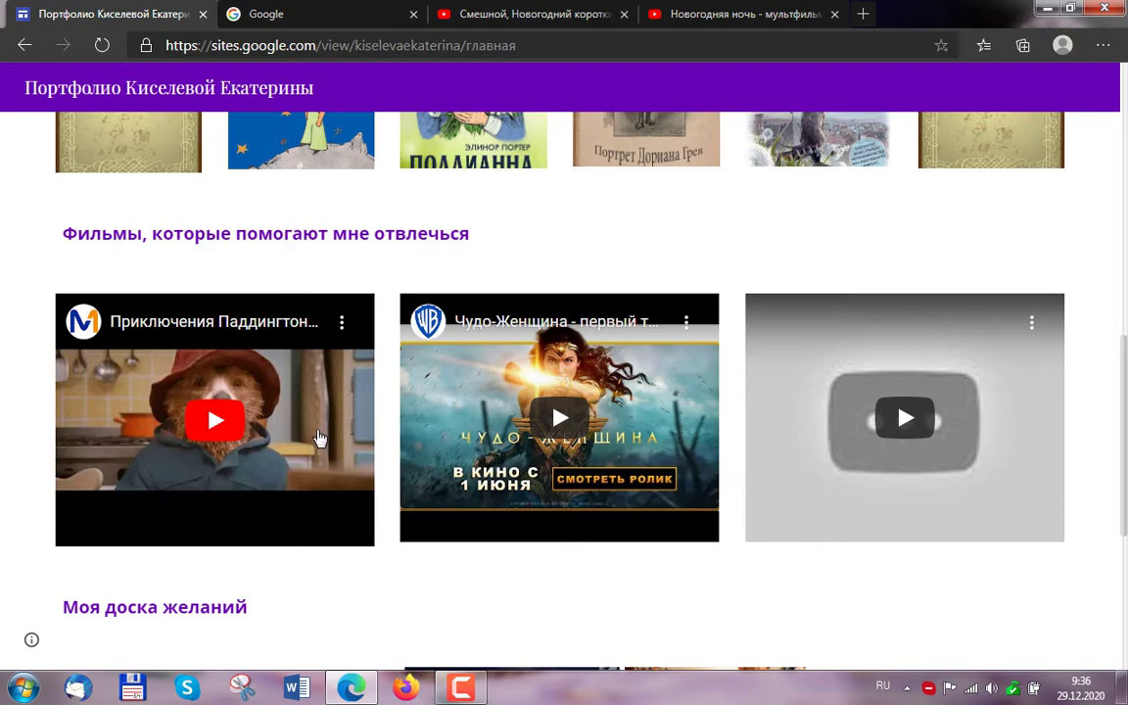
{"action": "scroll", "coordinate": [321, 439], "scroll_direction": "down", "scroll_amount": 4}
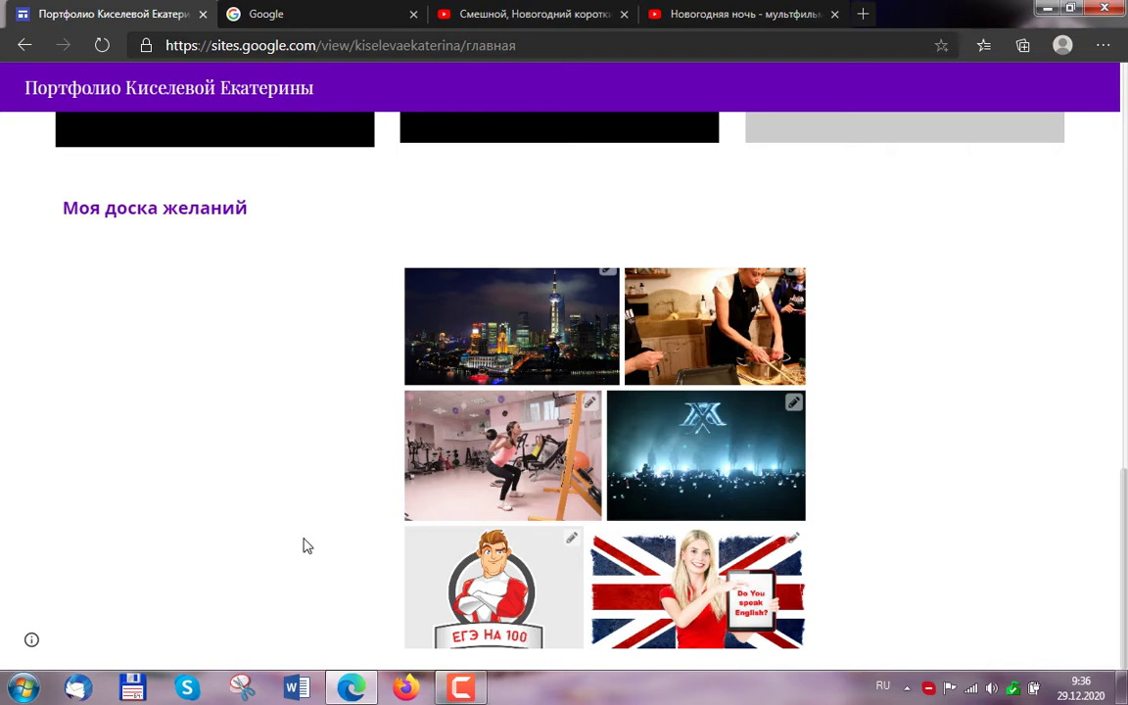
{"action": "scroll", "coordinate": [250, 553], "scroll_direction": "up", "scroll_amount": 3}
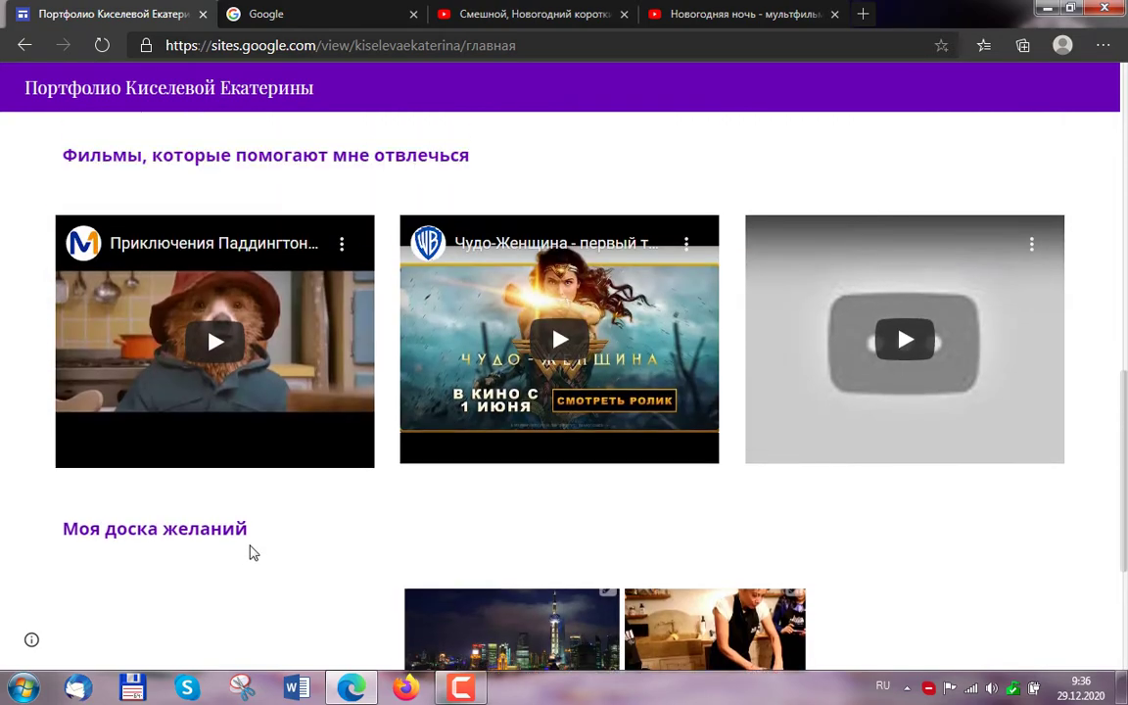
{"action": "scroll", "coordinate": [249, 553], "scroll_direction": "up", "scroll_amount": 3}
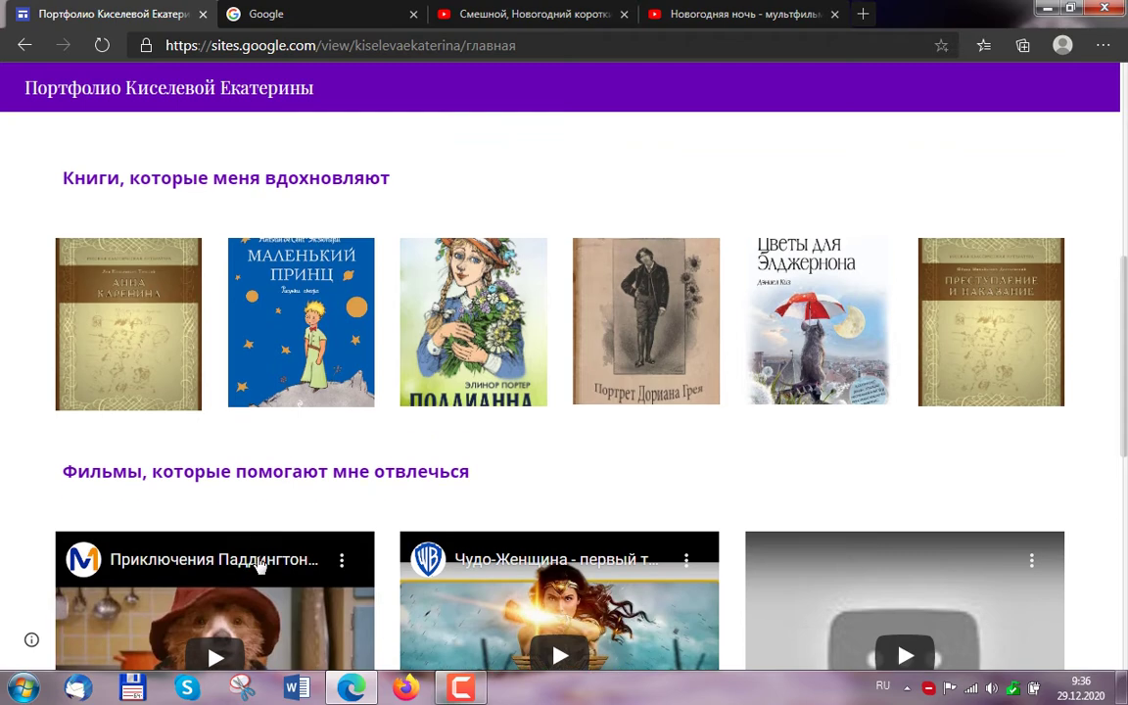
Step: Switch to the open Google page and open the Sites service (Сайты) from the Google apps
{"action": "left_click", "coordinate": [297, 12]}
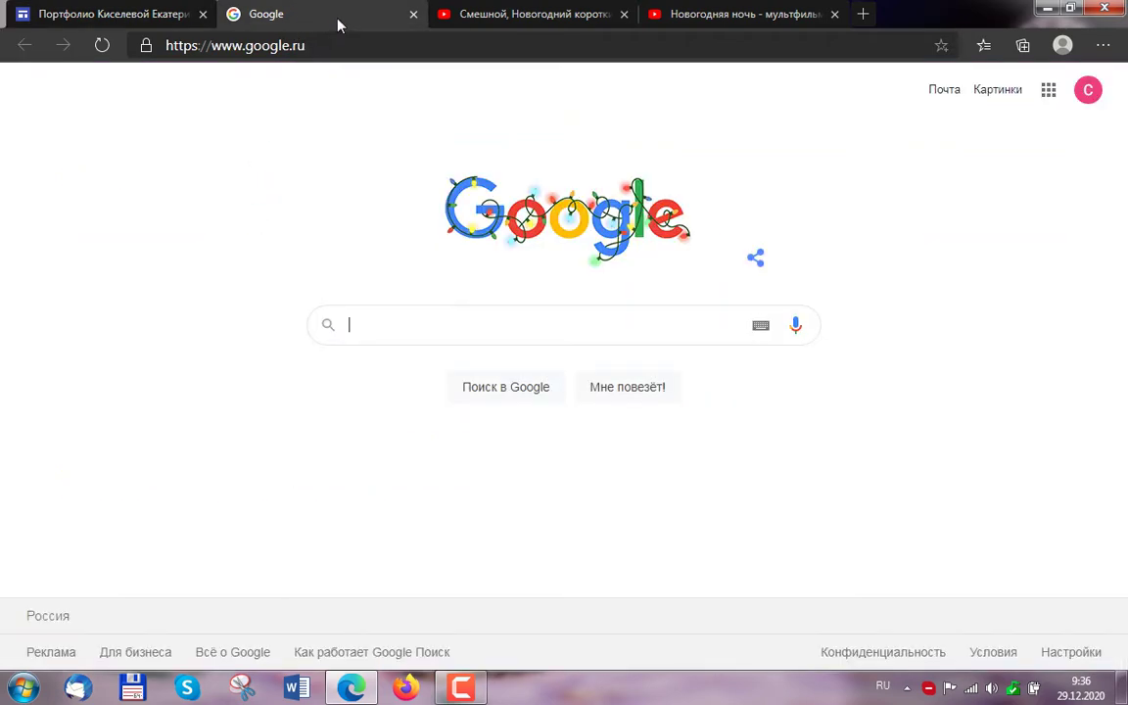
{"action": "left_click", "coordinate": [1048, 98]}
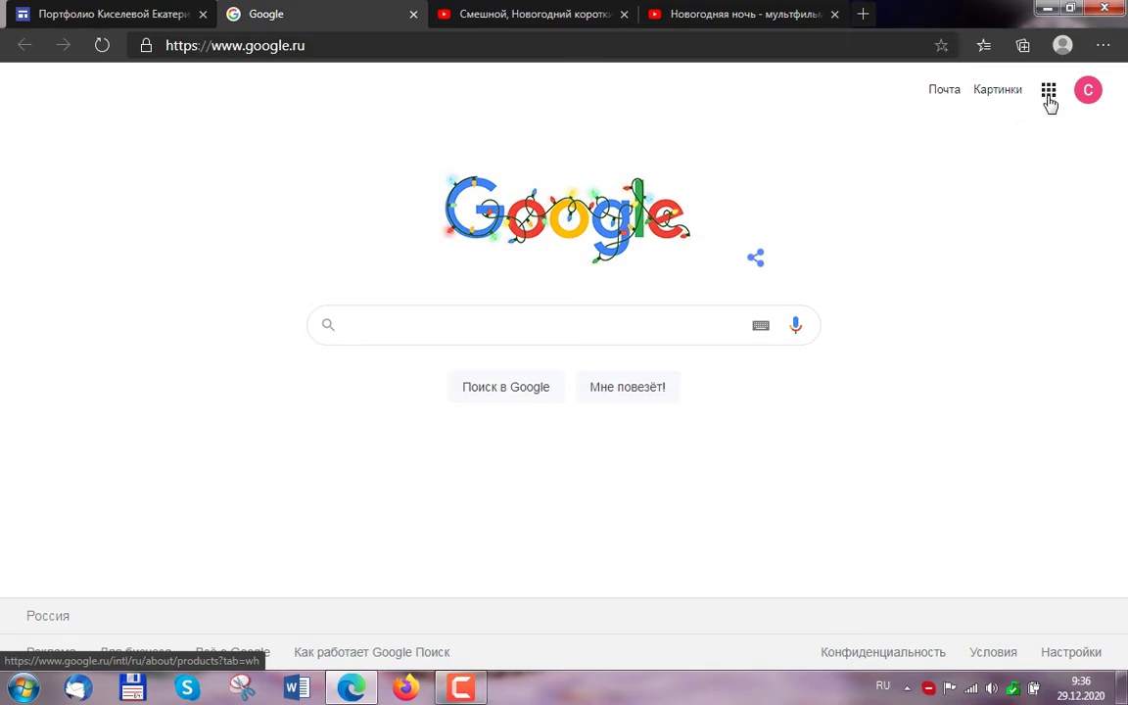
{"action": "left_click", "coordinate": [1048, 99]}
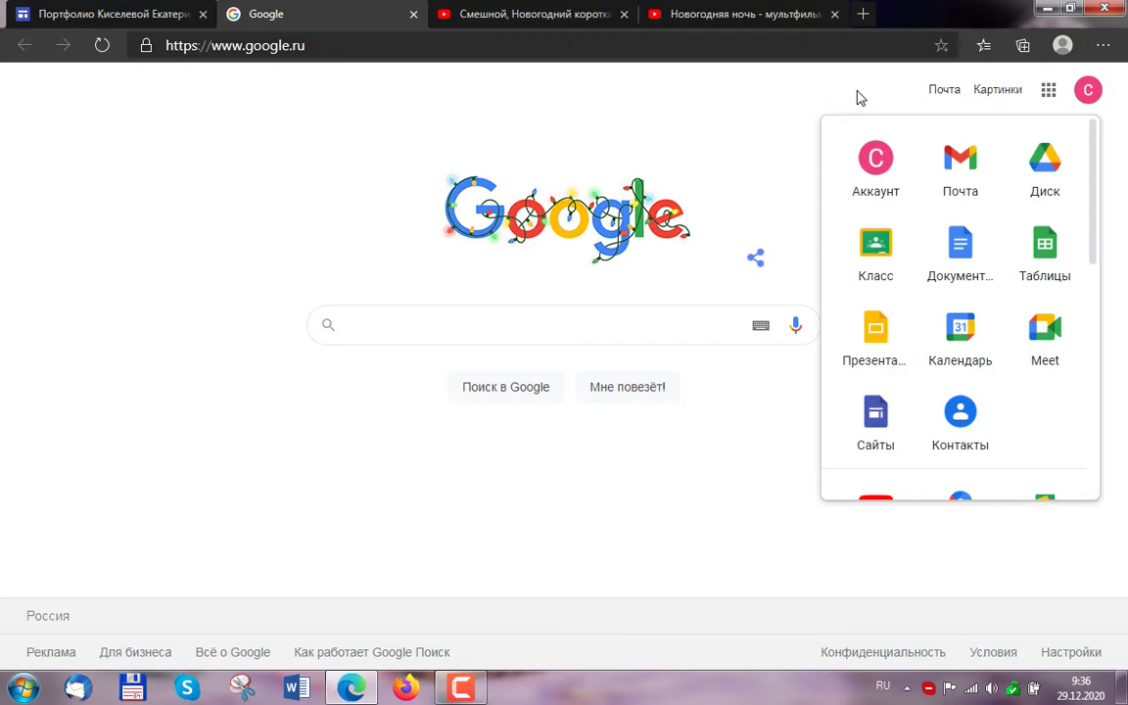
{"action": "left_click", "coordinate": [876, 419]}
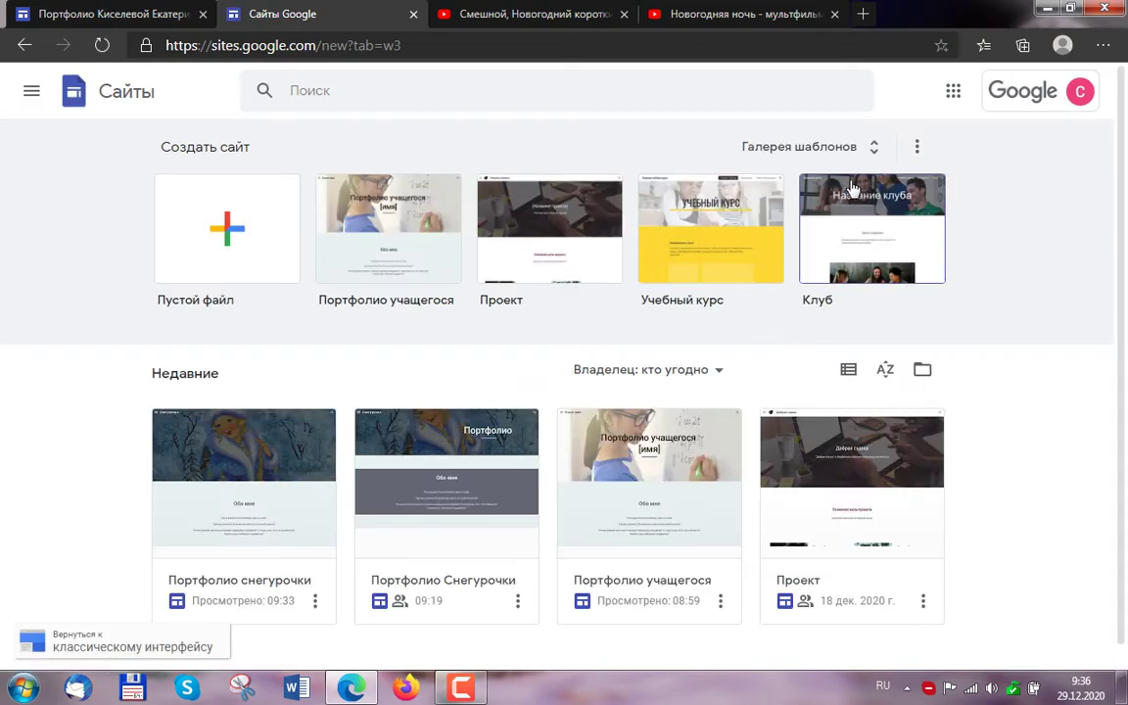
Step: Create a new site from the "Портфолио учащегося" template in the Образование section of the template gallery
{"action": "left_click", "coordinate": [844, 147]}
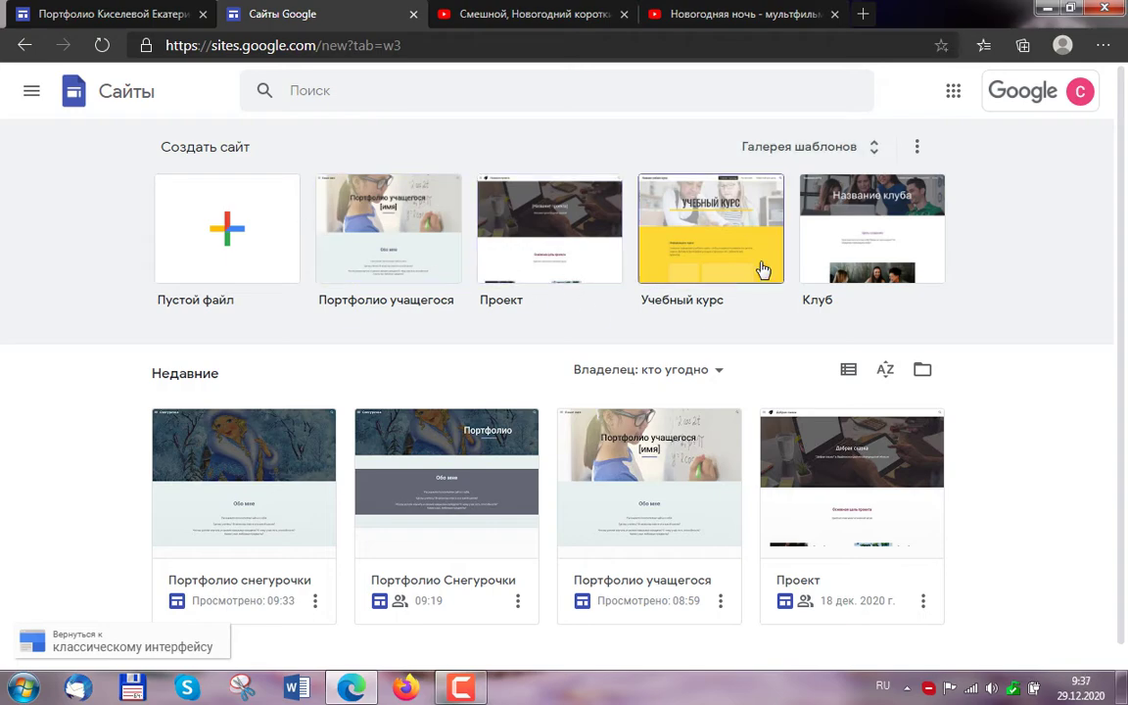
{"action": "left_click", "coordinate": [867, 147]}
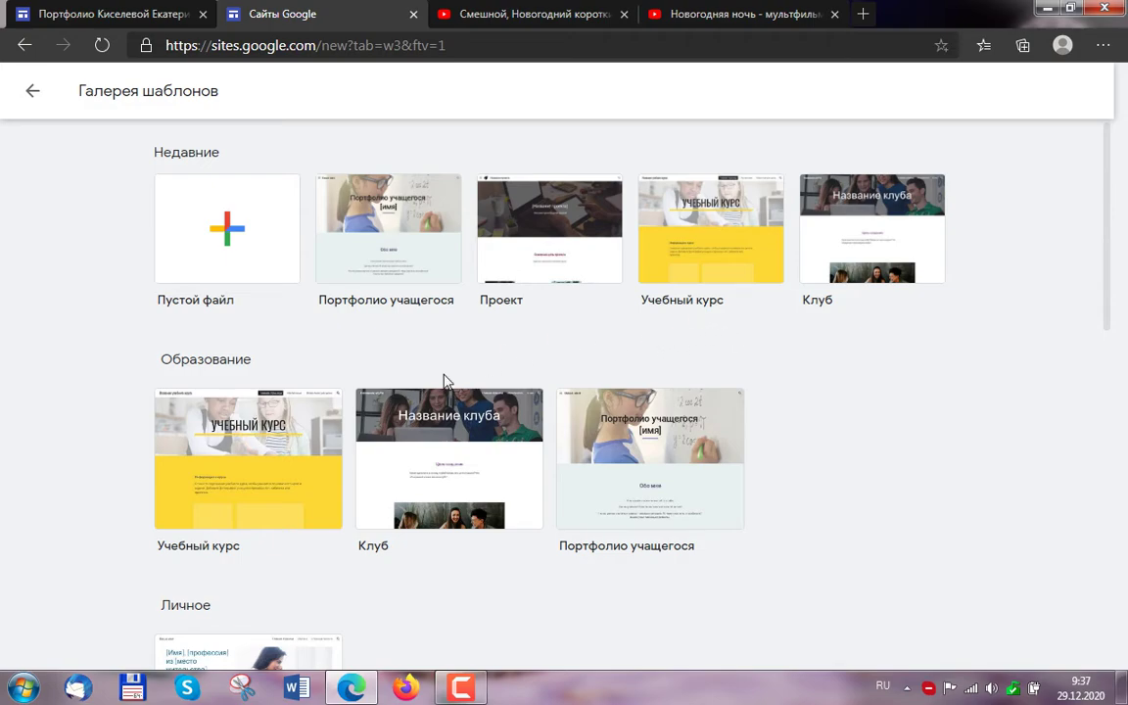
{"action": "scroll", "coordinate": [415, 383], "scroll_direction": "down", "scroll_amount": 9}
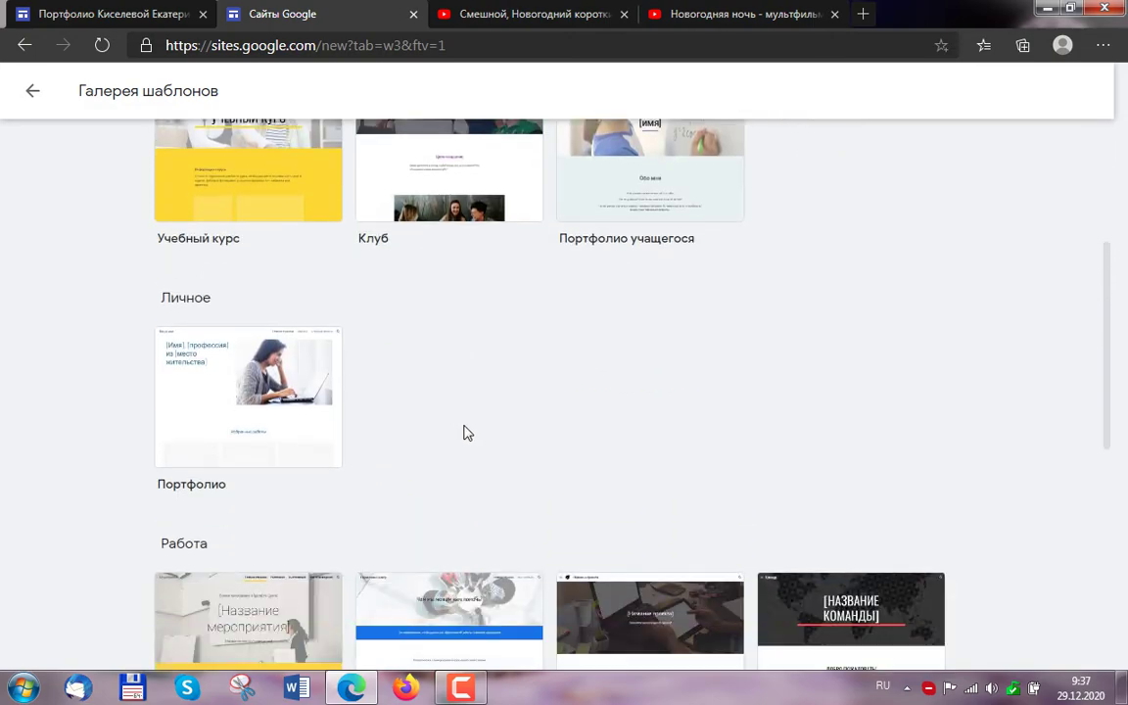
{"action": "scroll", "coordinate": [632, 490], "scroll_direction": "up", "scroll_amount": 10}
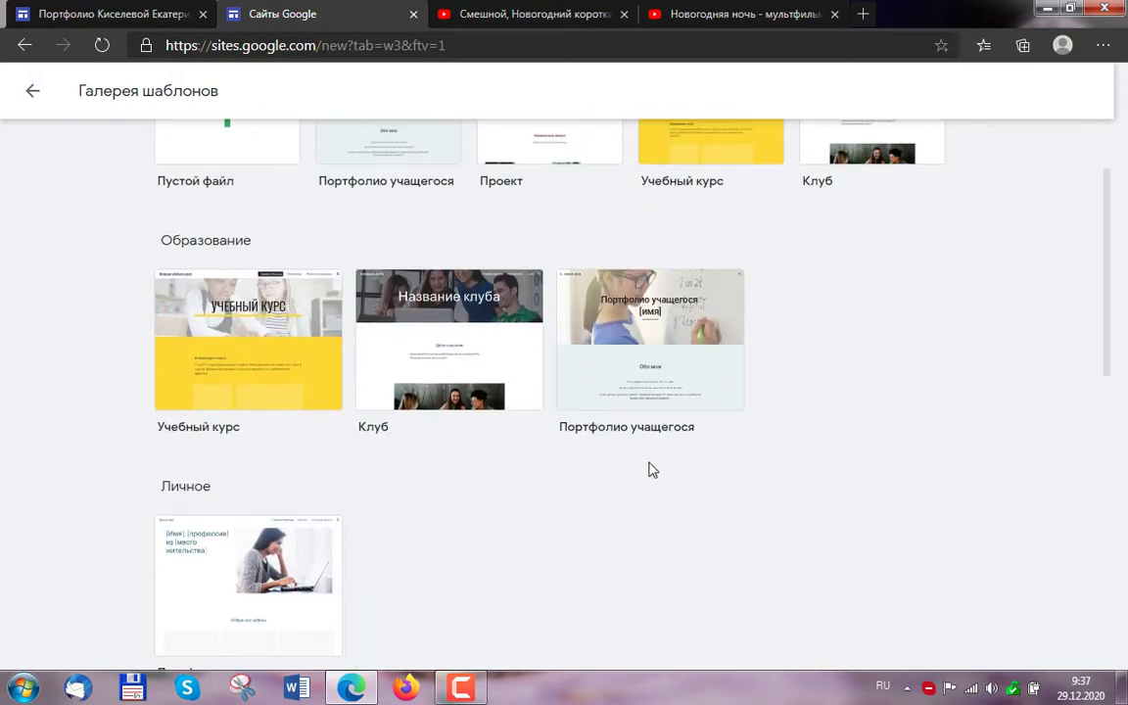
{"action": "left_click", "coordinate": [632, 334]}
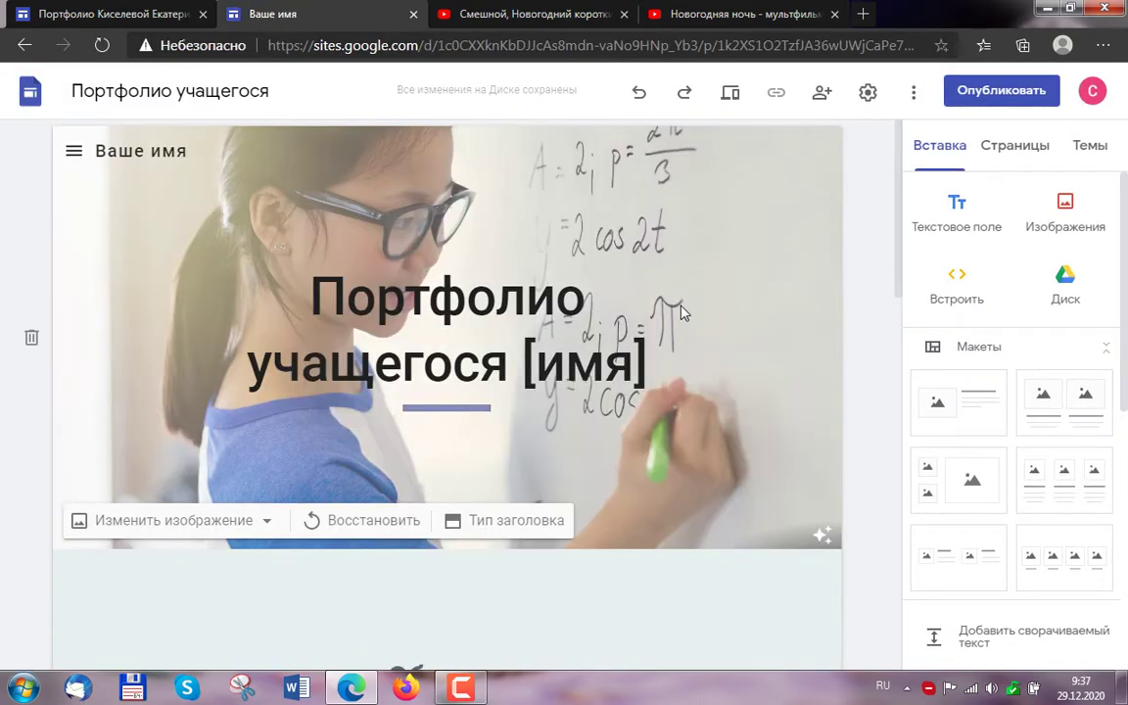
Step: Rename the site file as "Портфолио Снегурочки"
{"action": "scroll", "coordinate": [683, 311], "scroll_direction": "down", "scroll_amount": 10}
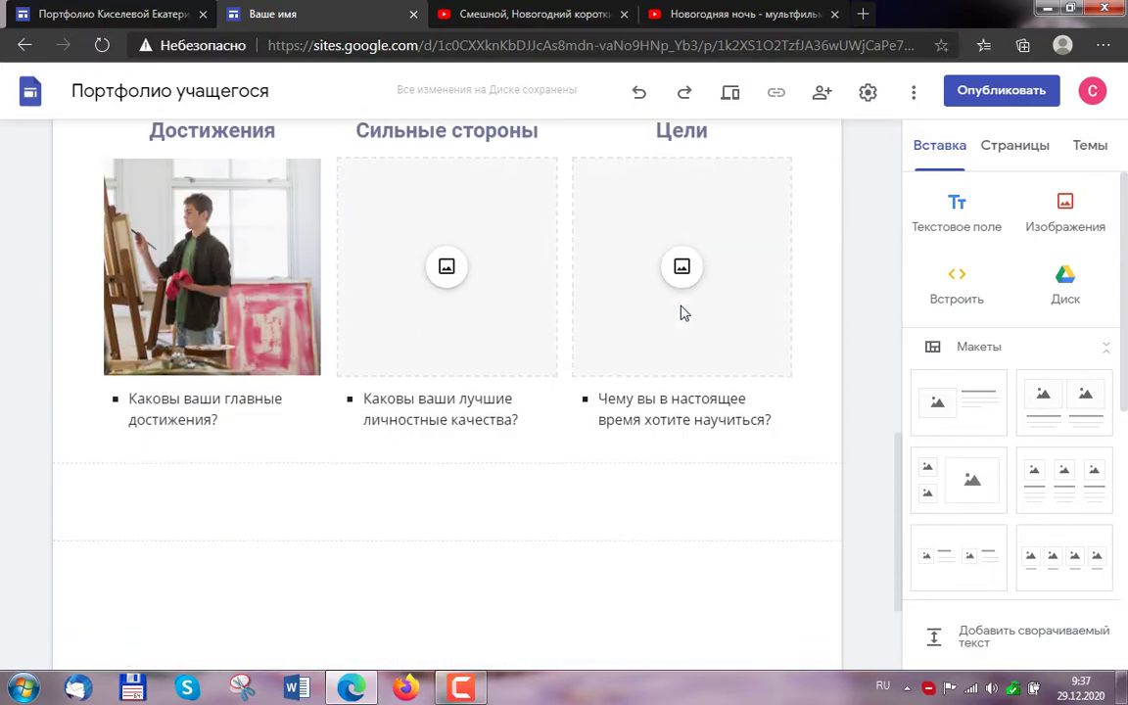
{"action": "scroll", "coordinate": [678, 309], "scroll_direction": "up", "scroll_amount": 3}
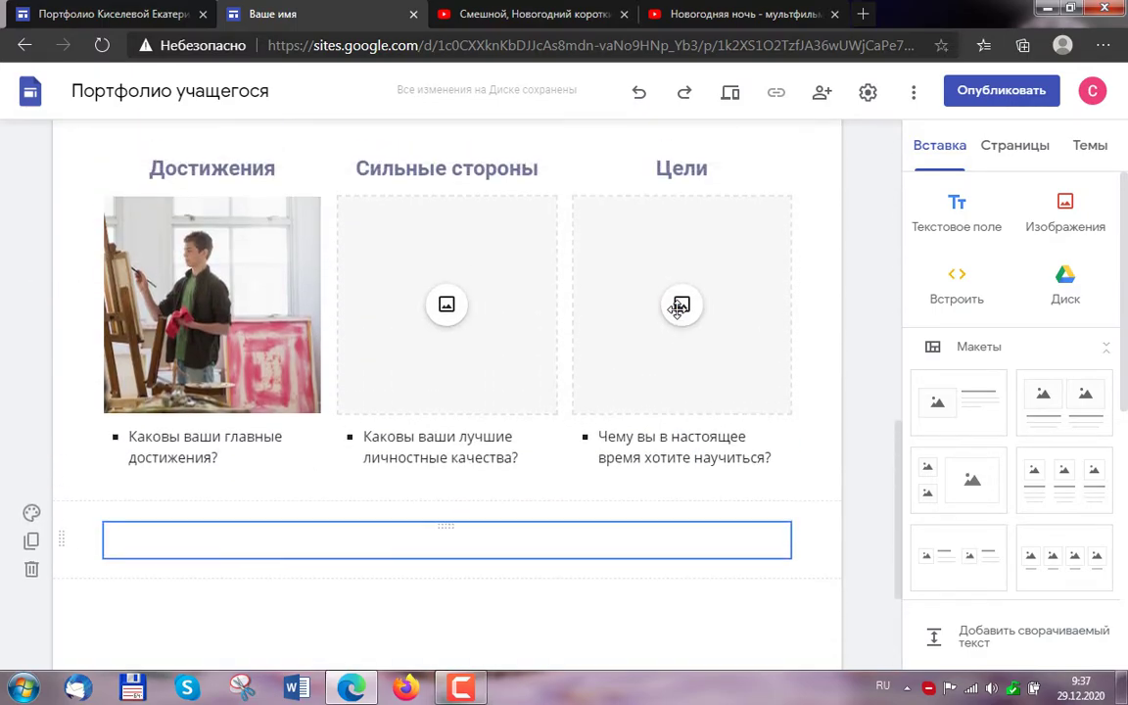
{"action": "scroll", "coordinate": [676, 311], "scroll_direction": "up", "scroll_amount": 10}
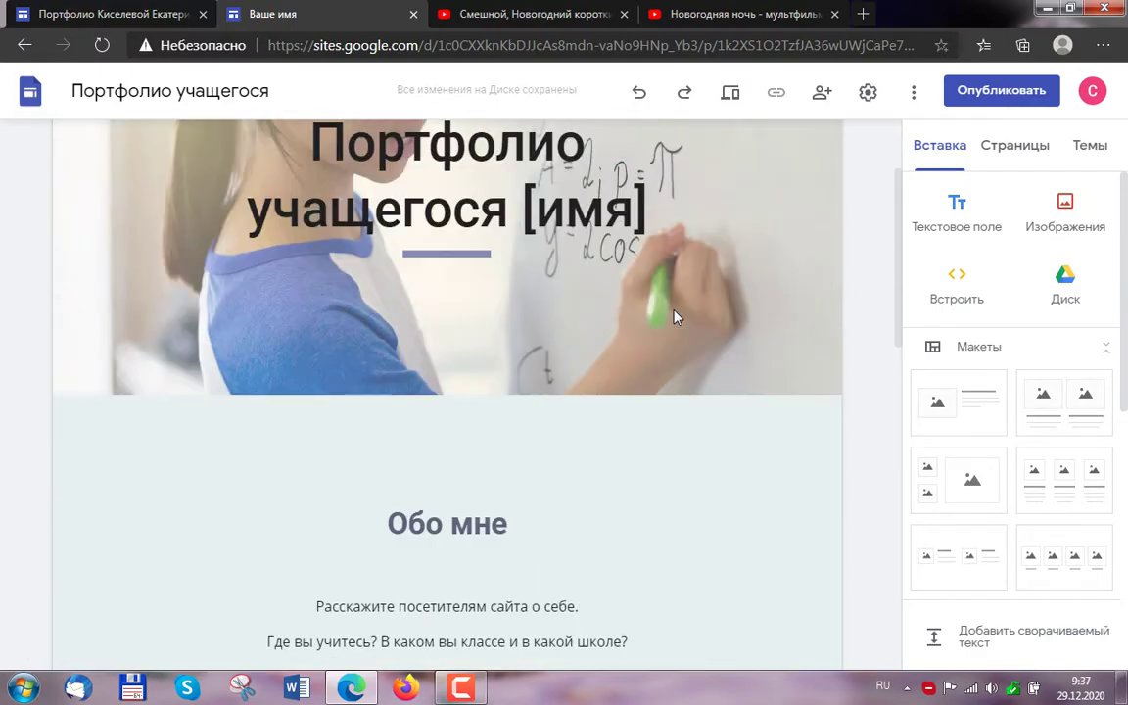
{"action": "scroll", "coordinate": [661, 311], "scroll_direction": "up", "scroll_amount": 2}
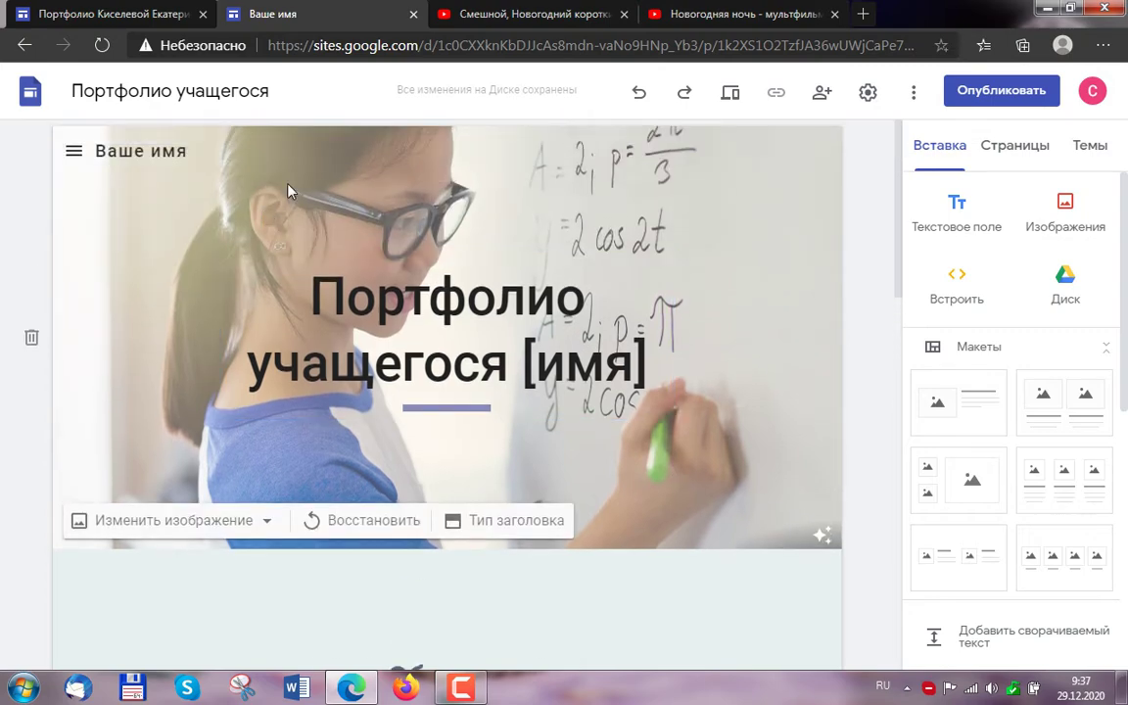
{"action": "left_click", "coordinate": [270, 81]}
{"action": "left_click_drag", "start_coordinate": [269, 81], "coordinate": [176, 95]}
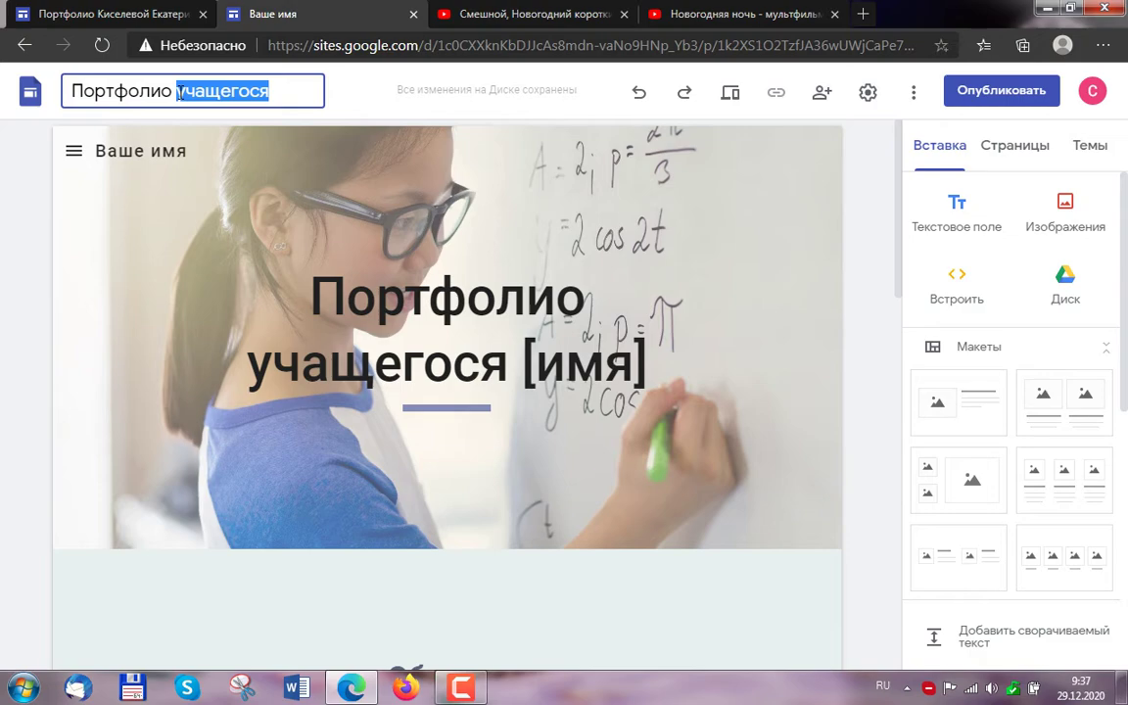
{"action": "left_click", "coordinate": [280, 98]}
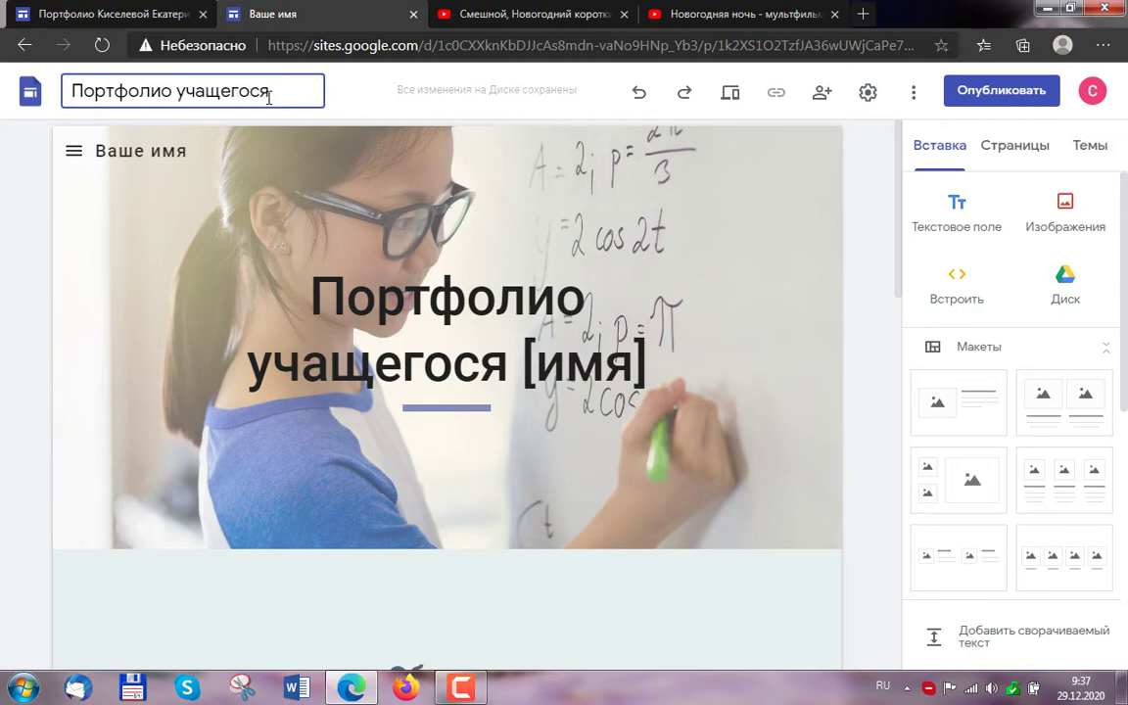
{"action": "key", "text": "BackSpace"}
{"action": "key", "text": "BackSpace"}
{"action": "key", "text": "BackSpace"}
{"action": "key", "text": "BackSpace"}
{"action": "key", "text": "BackSpace"}
{"action": "key", "text": "BackSpace"}
{"action": "key", "text": "BackSpace"}
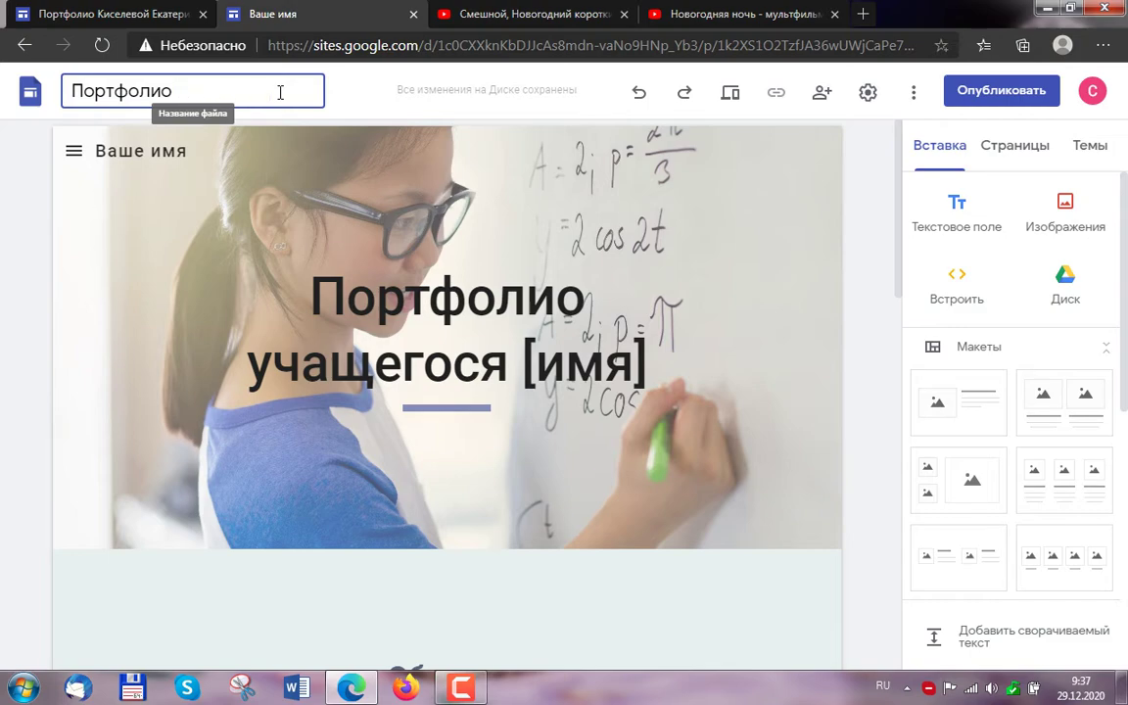
{"action": "type", "text": "Снегурочки"}
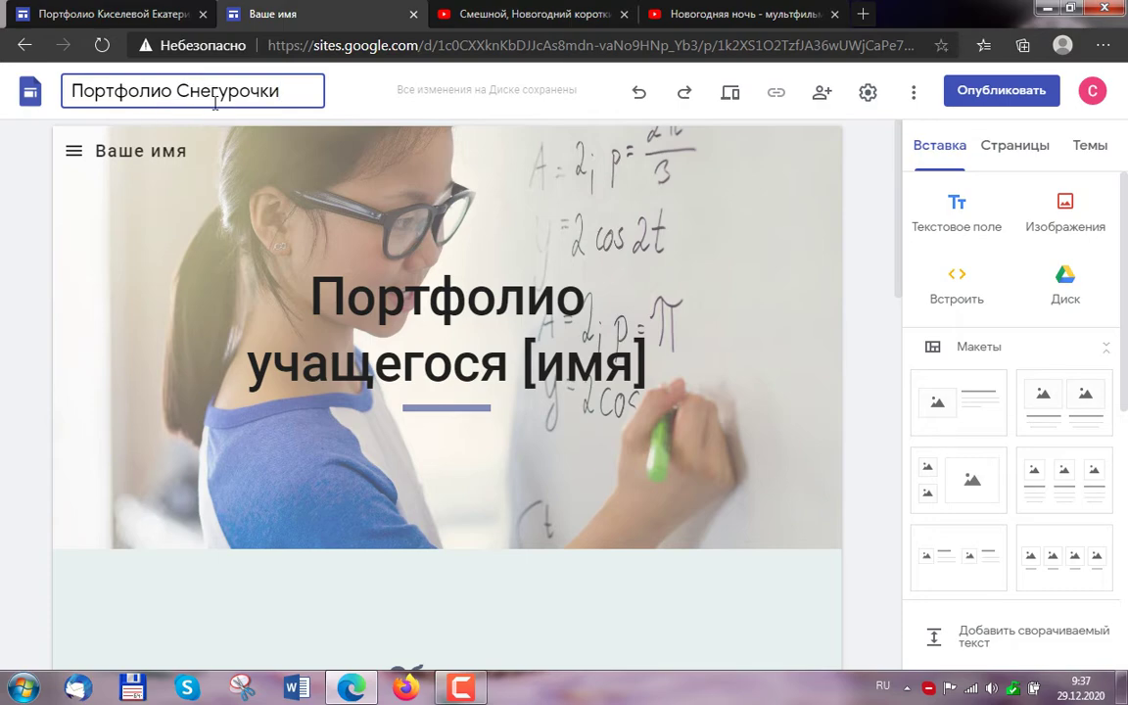
Step: Replace the "Ваше имя" placeholder in the site header with the site name "Снегурочка"
{"action": "mouse_move", "coordinate": [397, 248]}
{"action": "left_click", "coordinate": [201, 148]}
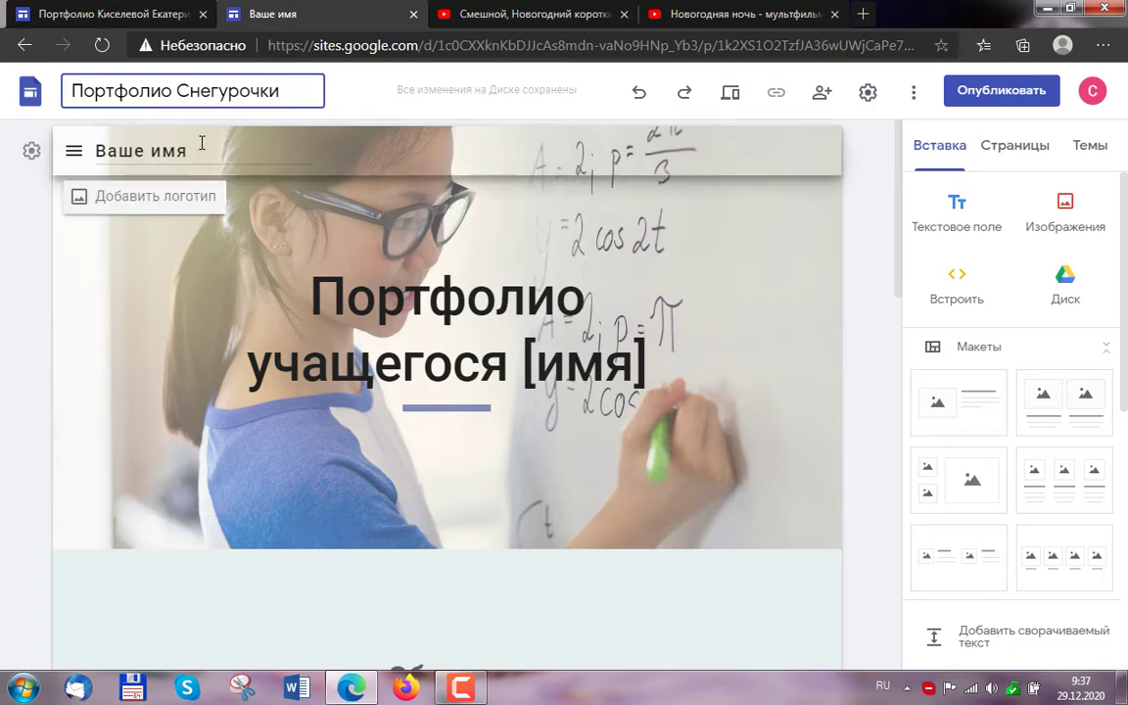
{"action": "left_click_drag", "start_coordinate": [203, 148], "coordinate": [86, 156]}
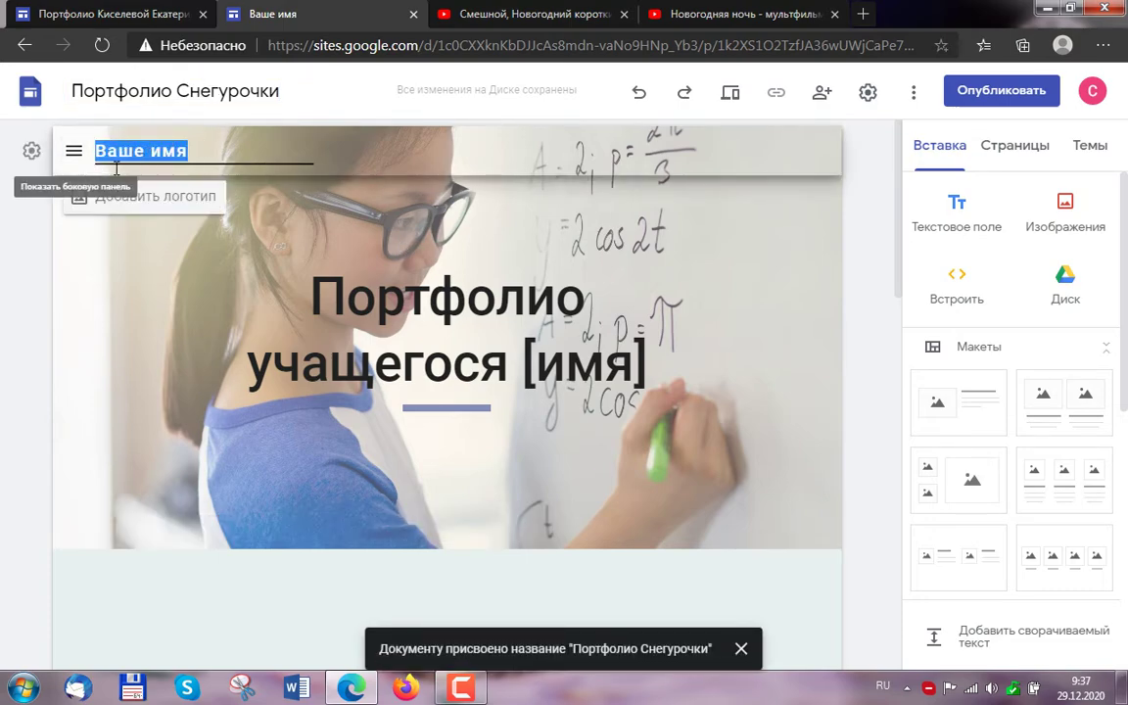
{"action": "type", "text": "Снегурочка"}
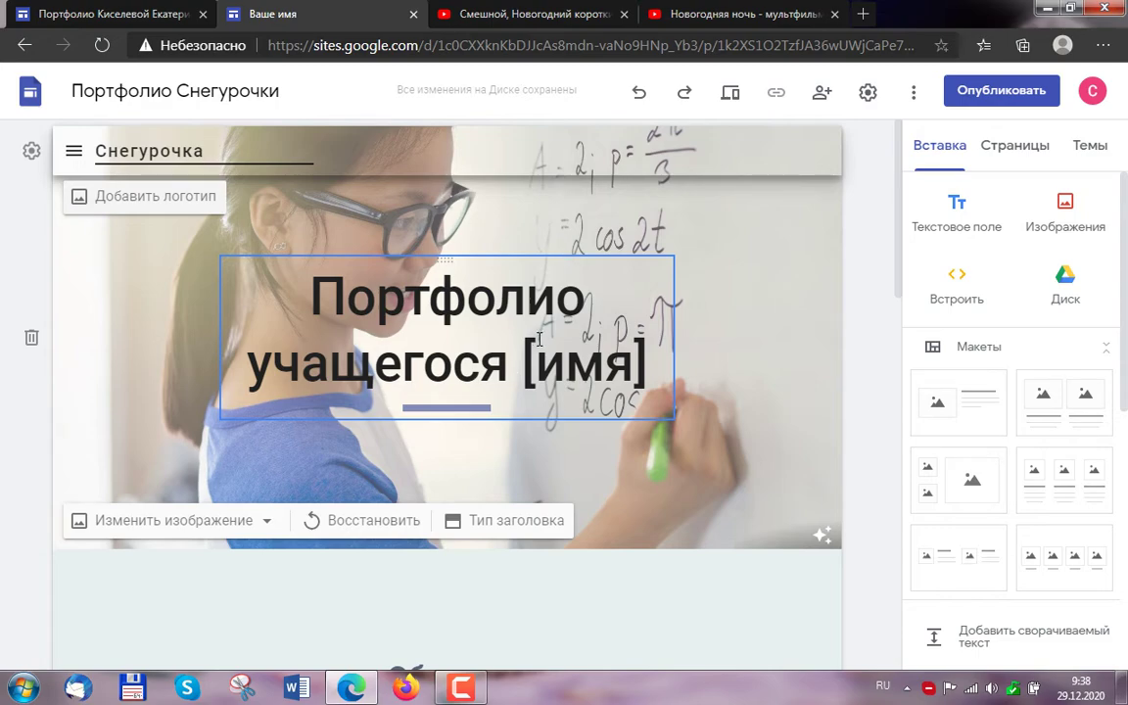
Step: Shorten the header title to "Портфолио", and delete the title's text box from the header image
{"action": "left_click_drag", "start_coordinate": [646, 366], "coordinate": [254, 362]}
{"action": "key", "text": "BackSpace"}
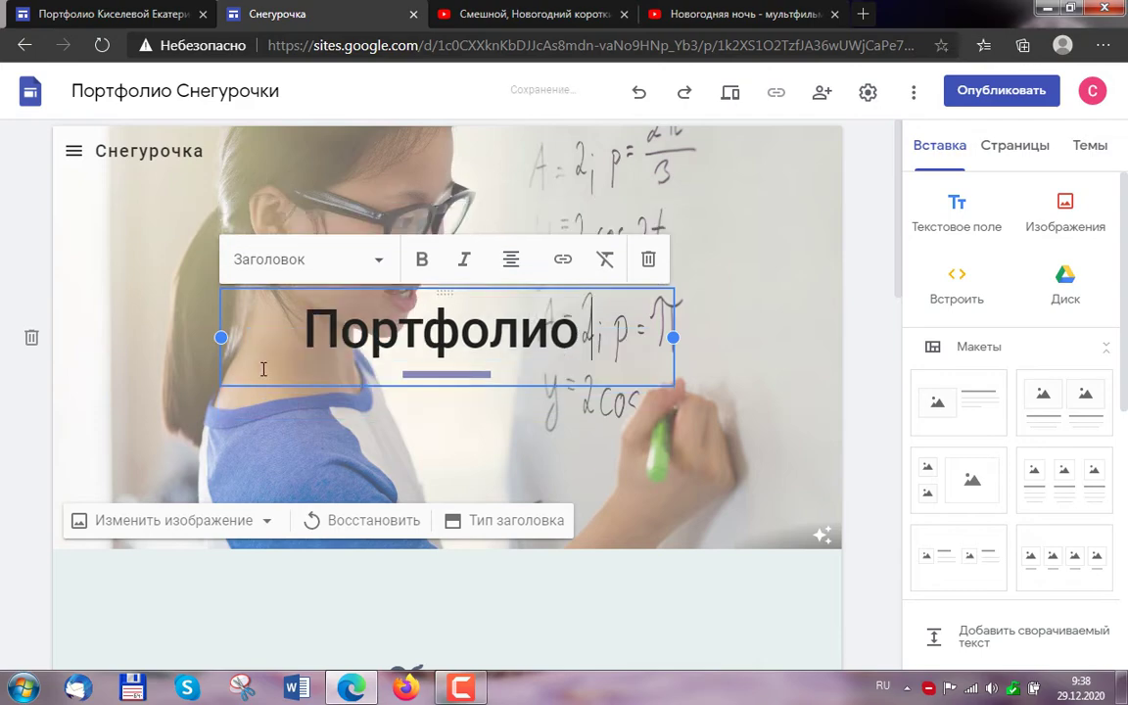
{"action": "left_click", "coordinate": [597, 404]}
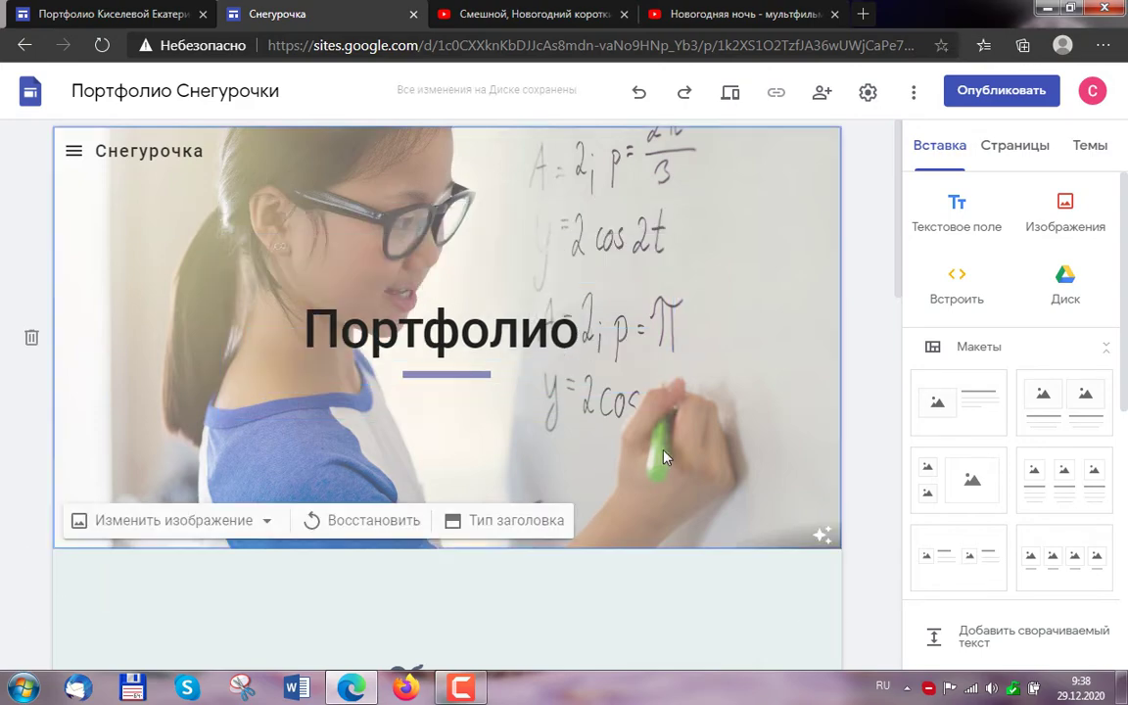
{"action": "left_click", "coordinate": [600, 374]}
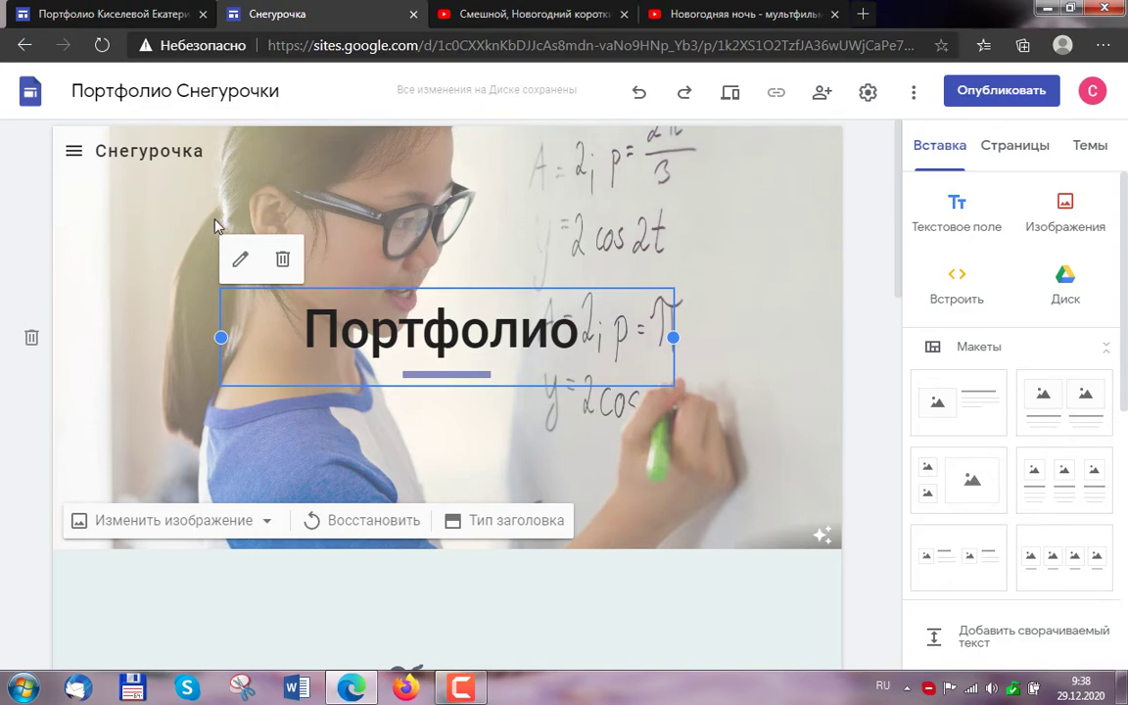
{"action": "left_click", "coordinate": [282, 262]}
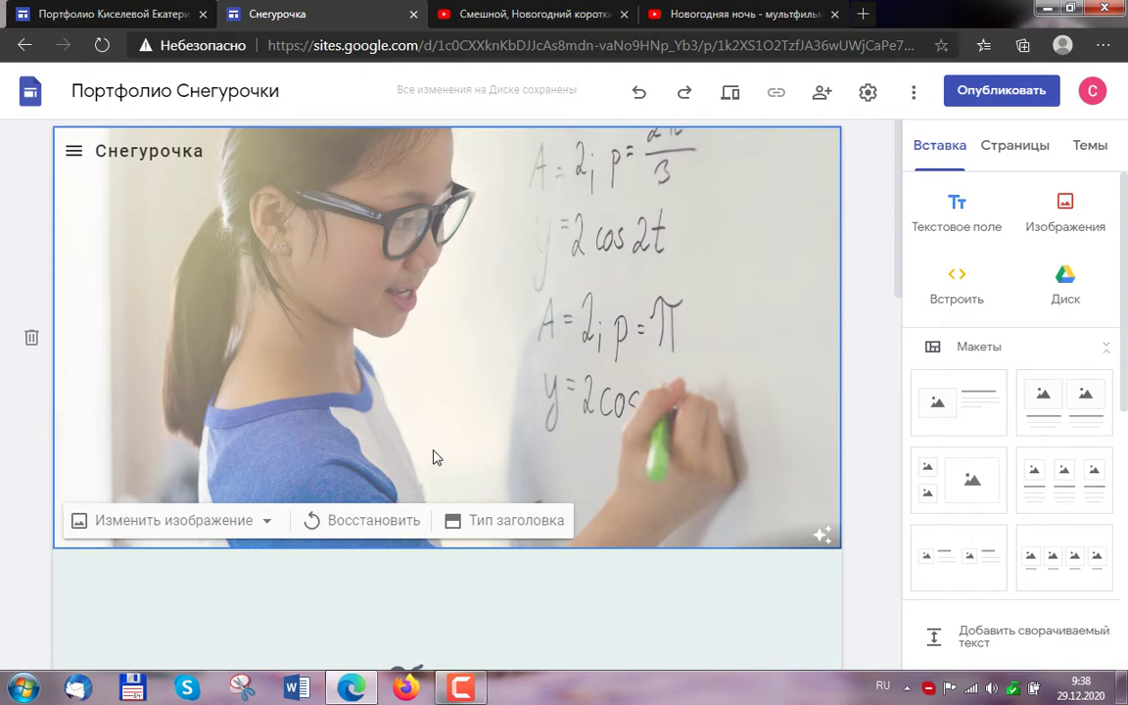
Step: Replace the header background image by uploading снегурочка.jpg from the desktop
{"action": "left_click", "coordinate": [168, 524]}
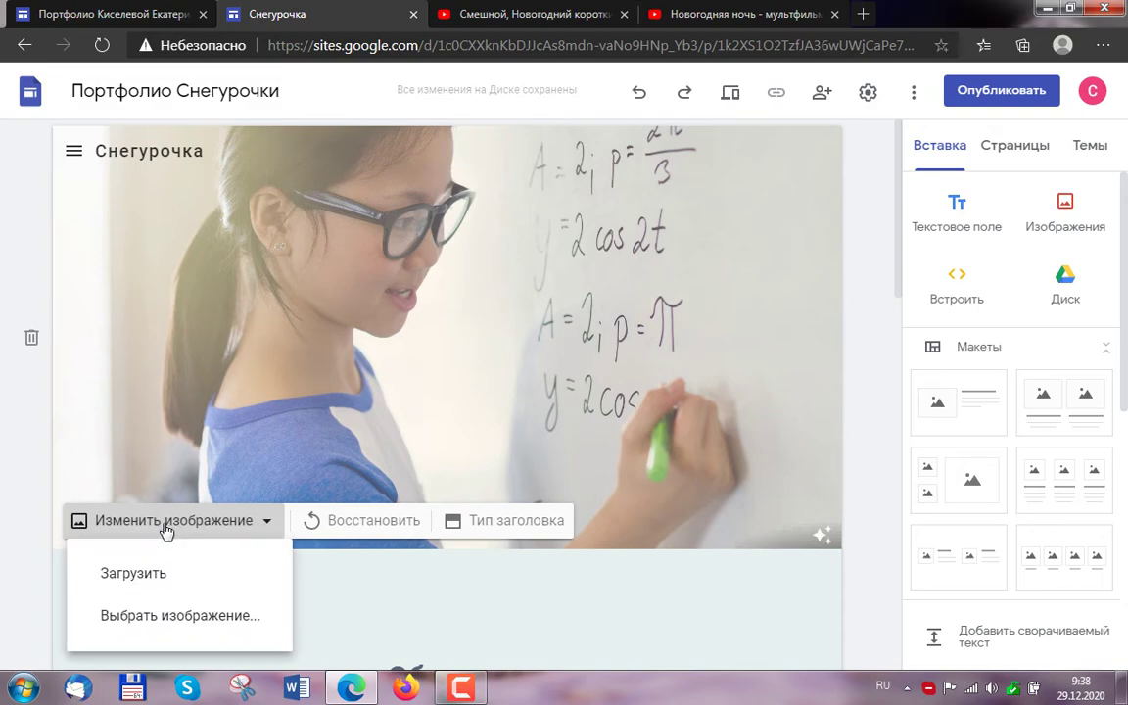
{"action": "left_click", "coordinate": [132, 581]}
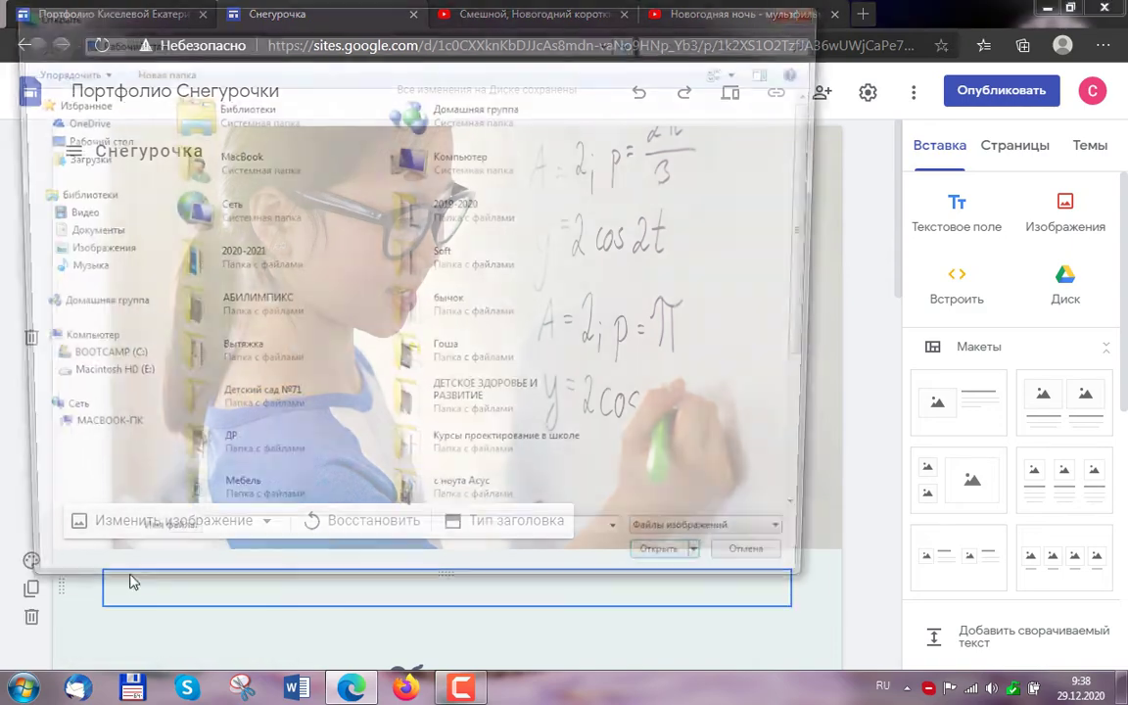
{"action": "type", "text": "сне"}
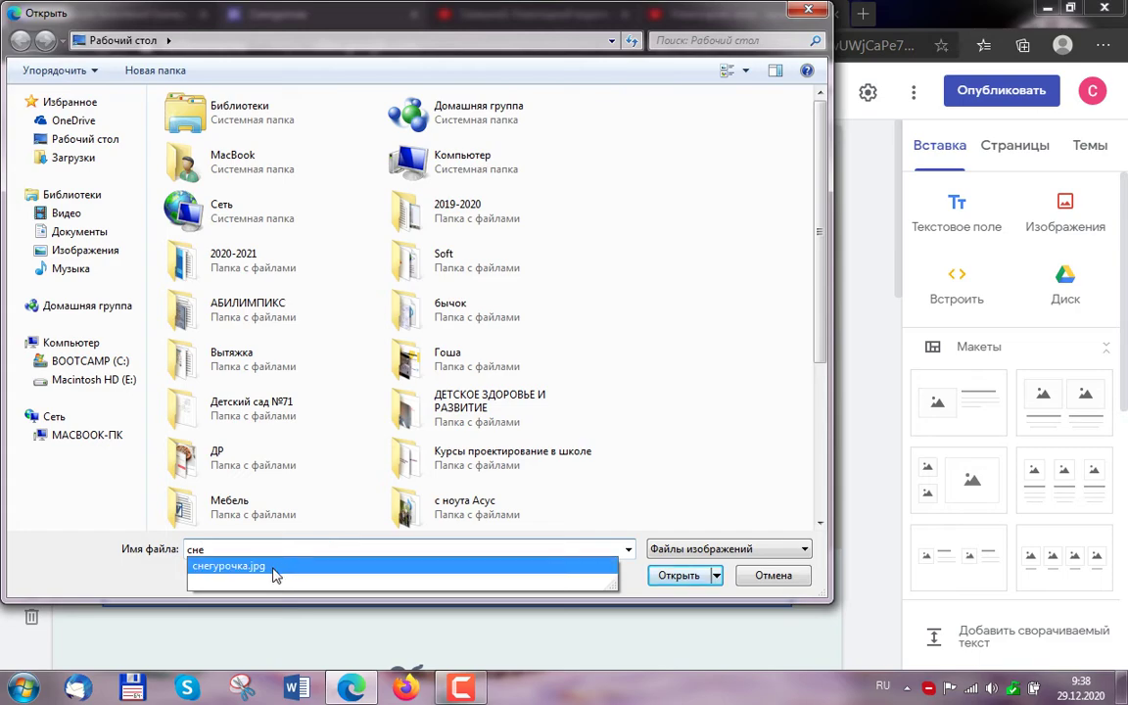
{"action": "left_click", "coordinate": [279, 567]}
{"action": "left_click", "coordinate": [675, 576]}
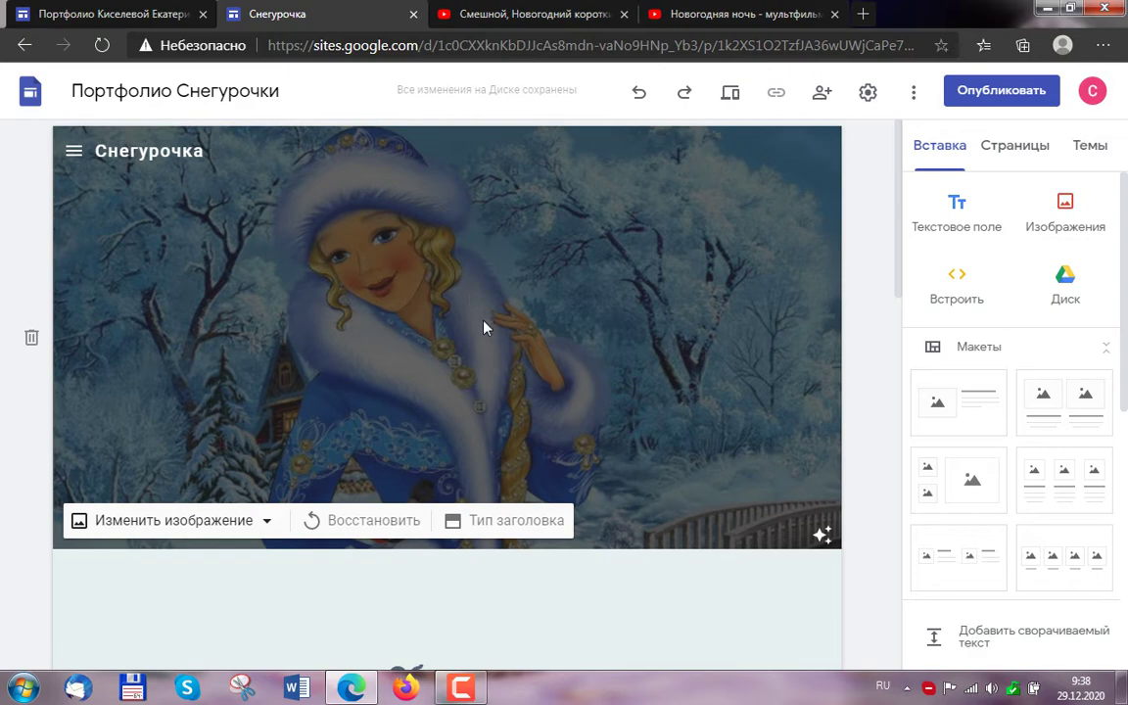
Step: Look through the header image picker's gallery, search and Google Drive sources, then close it without choosing an image
{"action": "left_click", "coordinate": [137, 522]}
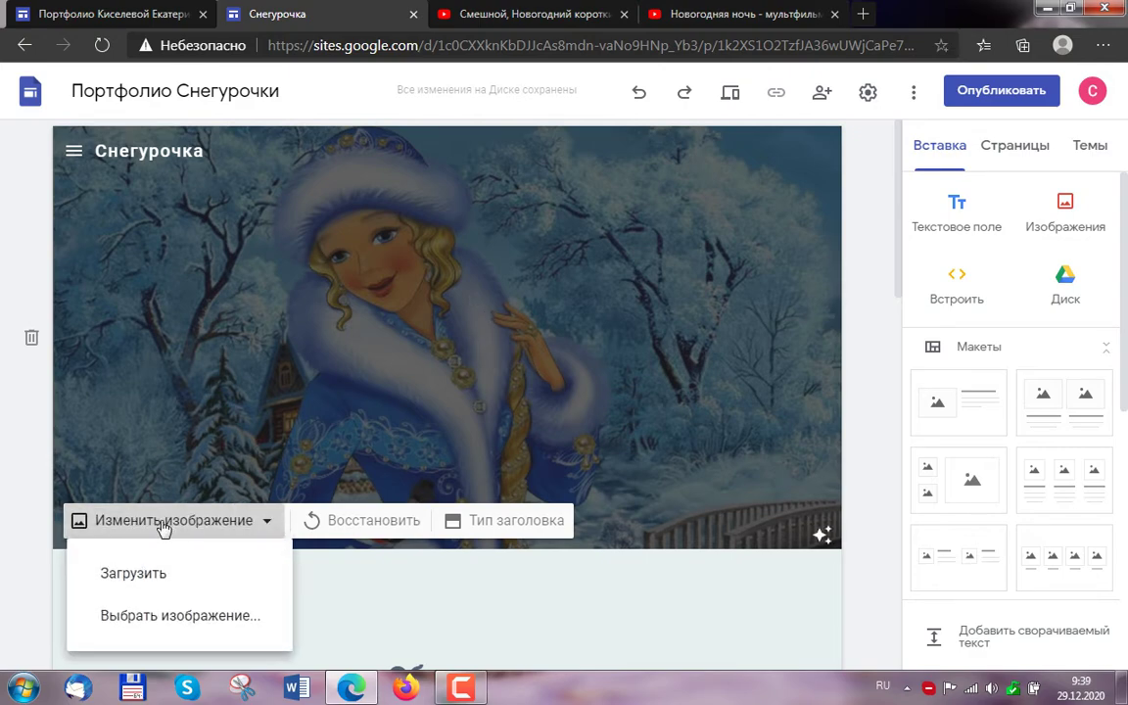
{"action": "left_click", "coordinate": [149, 619]}
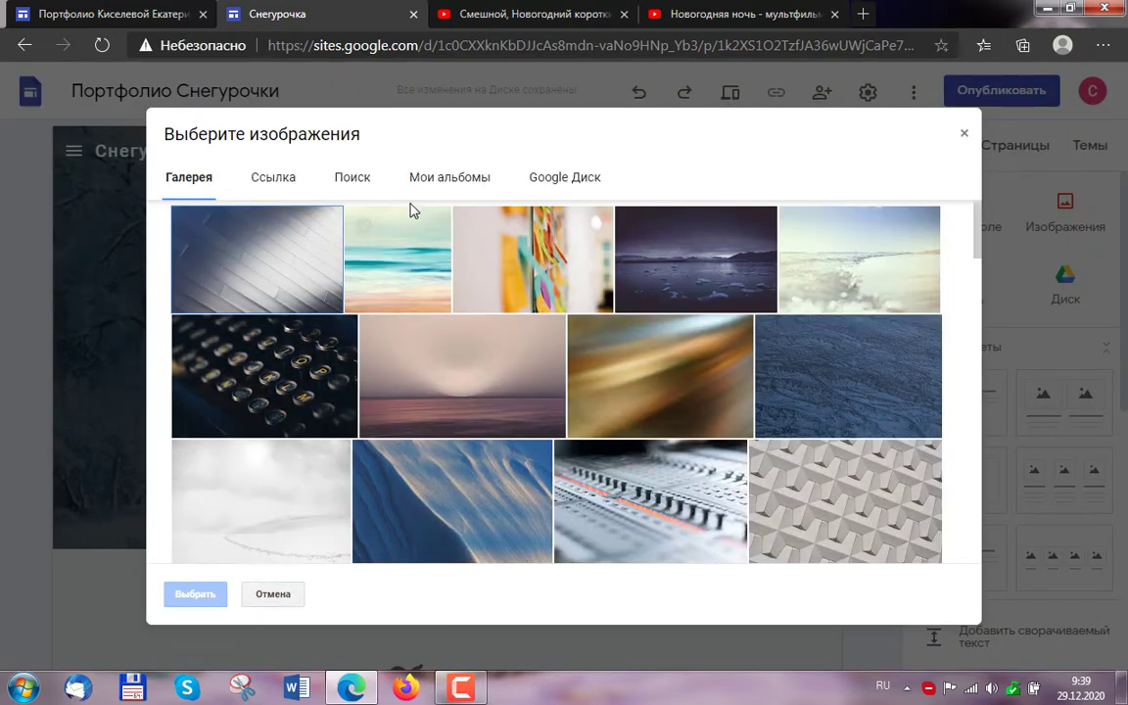
{"action": "left_click", "coordinate": [342, 184]}
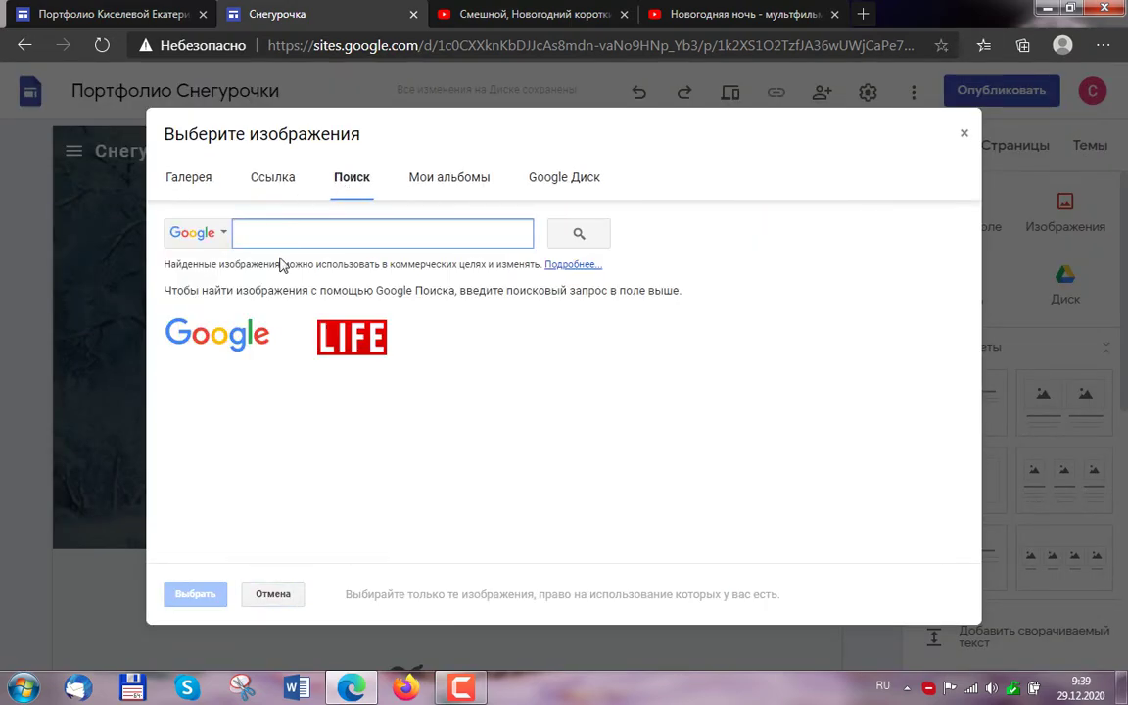
{"action": "left_click", "coordinate": [557, 186]}
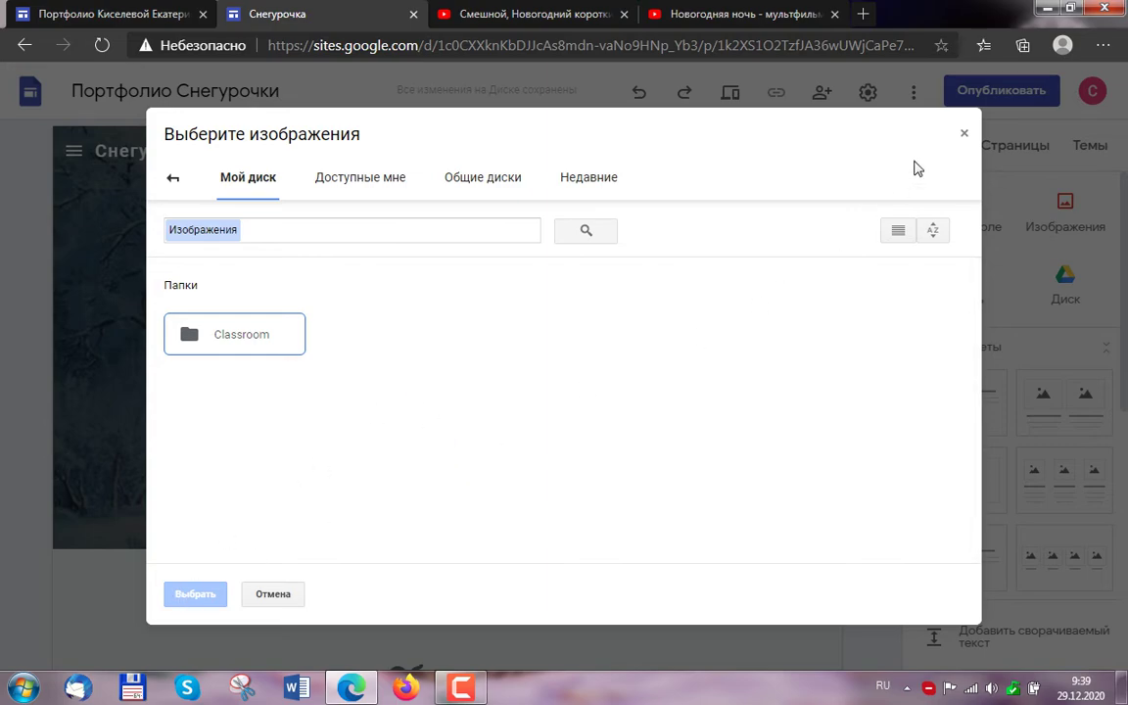
{"action": "left_click", "coordinate": [962, 133]}
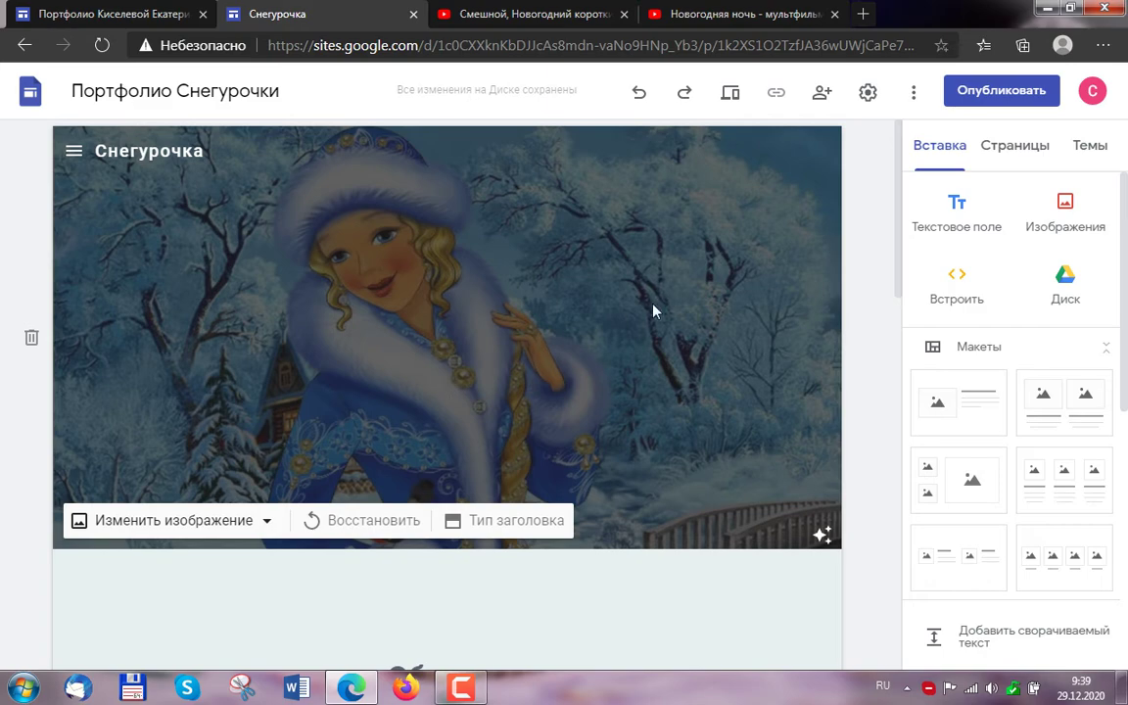
Step: Replace the template questions in the "Обо мне" section with the sentence "Снегурочка - это внучка Деда Мороза."
{"action": "scroll", "coordinate": [646, 316], "scroll_direction": "down", "scroll_amount": 1}
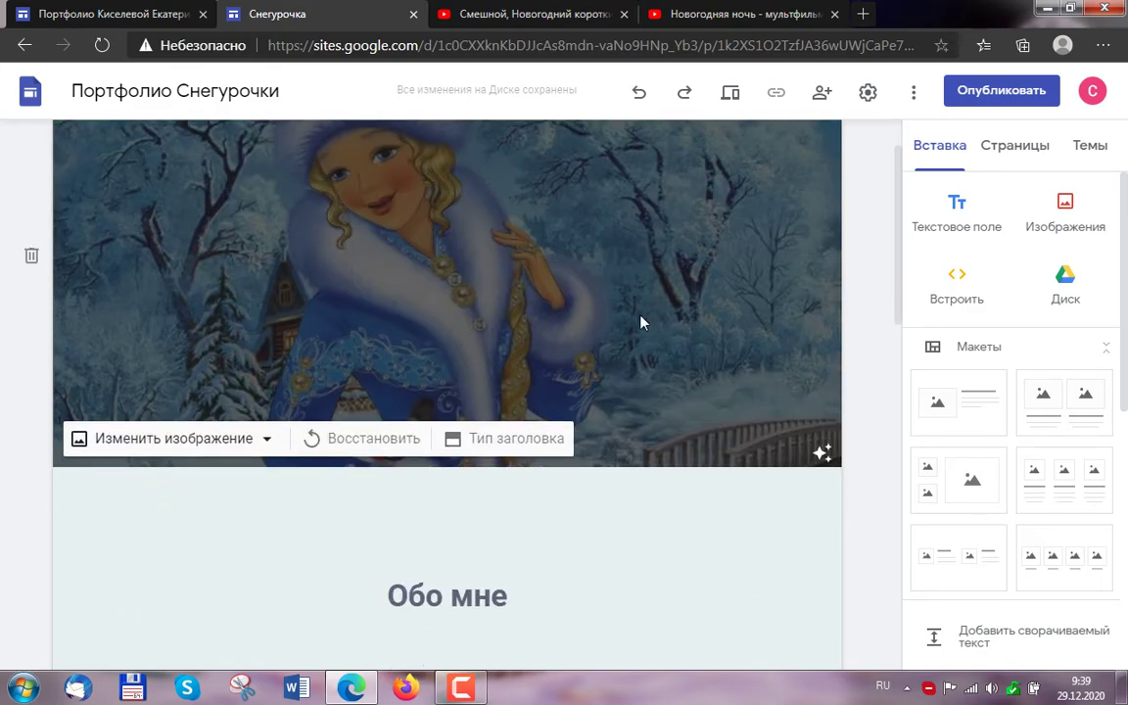
{"action": "scroll", "coordinate": [636, 324], "scroll_direction": "down", "scroll_amount": 4}
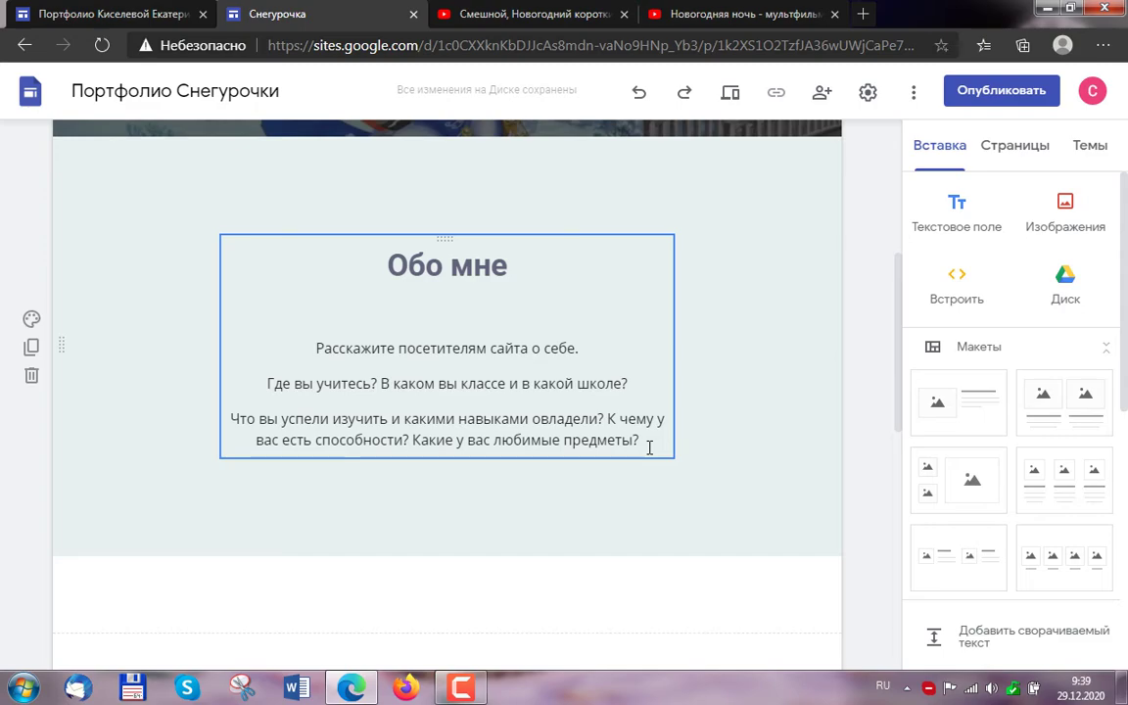
{"action": "left_click_drag", "start_coordinate": [651, 446], "coordinate": [266, 376]}
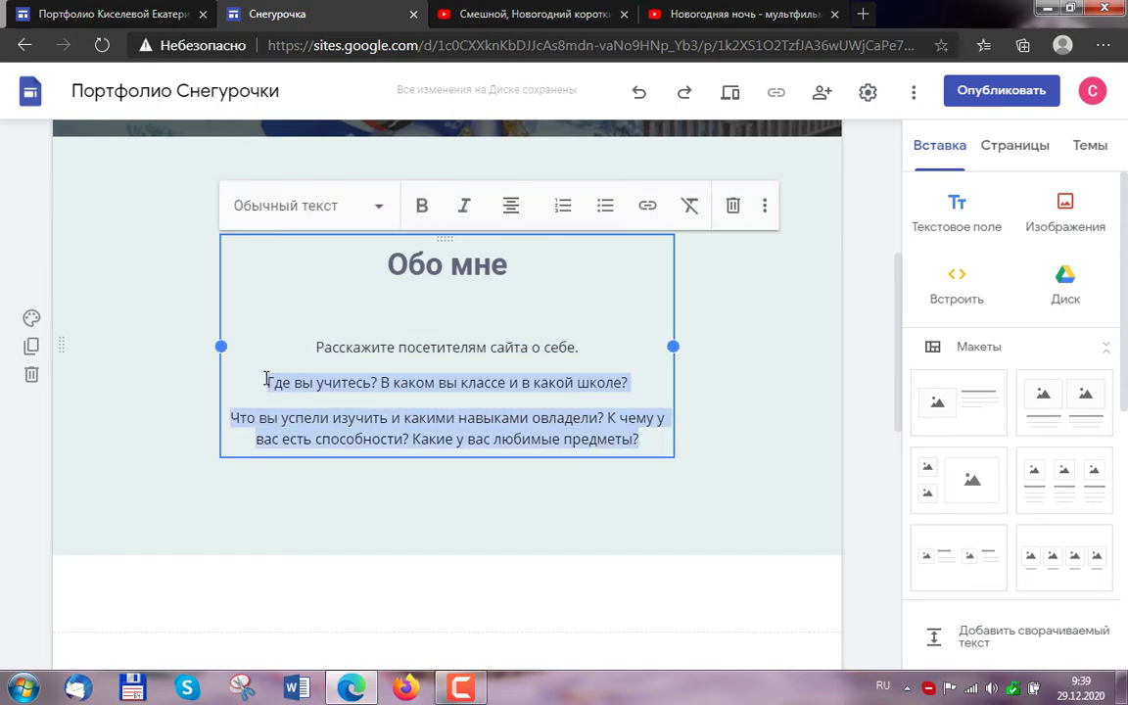
{"action": "key", "text": "BackSpace"}
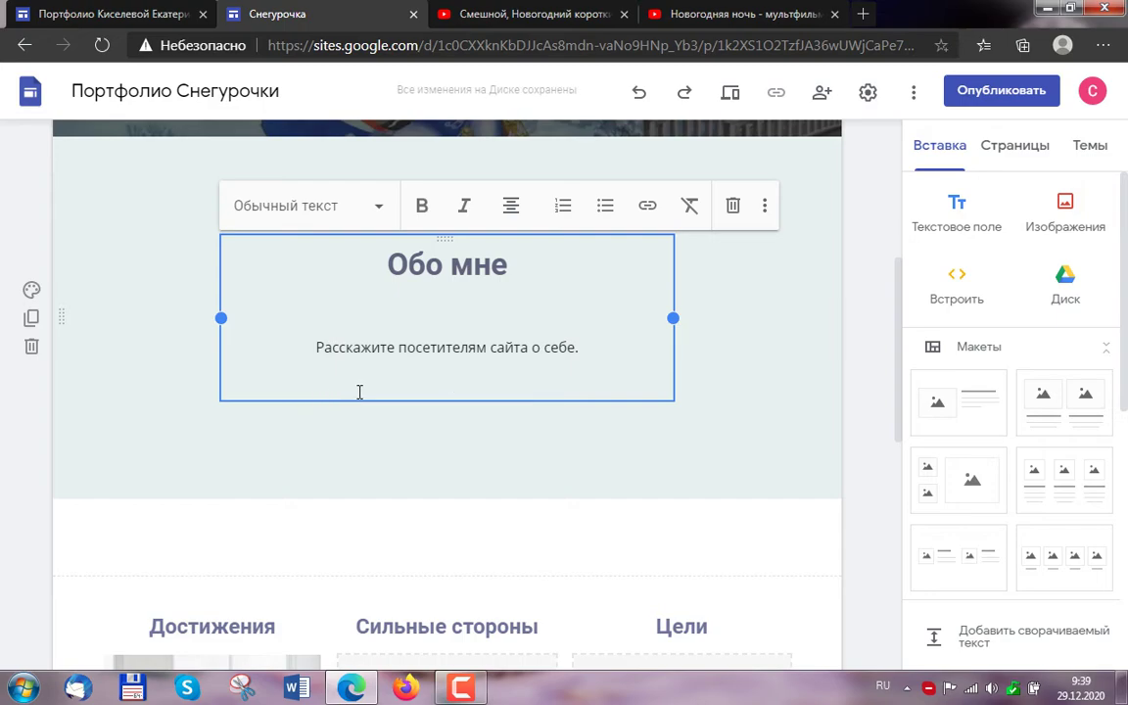
{"action": "type", "text": "С"}
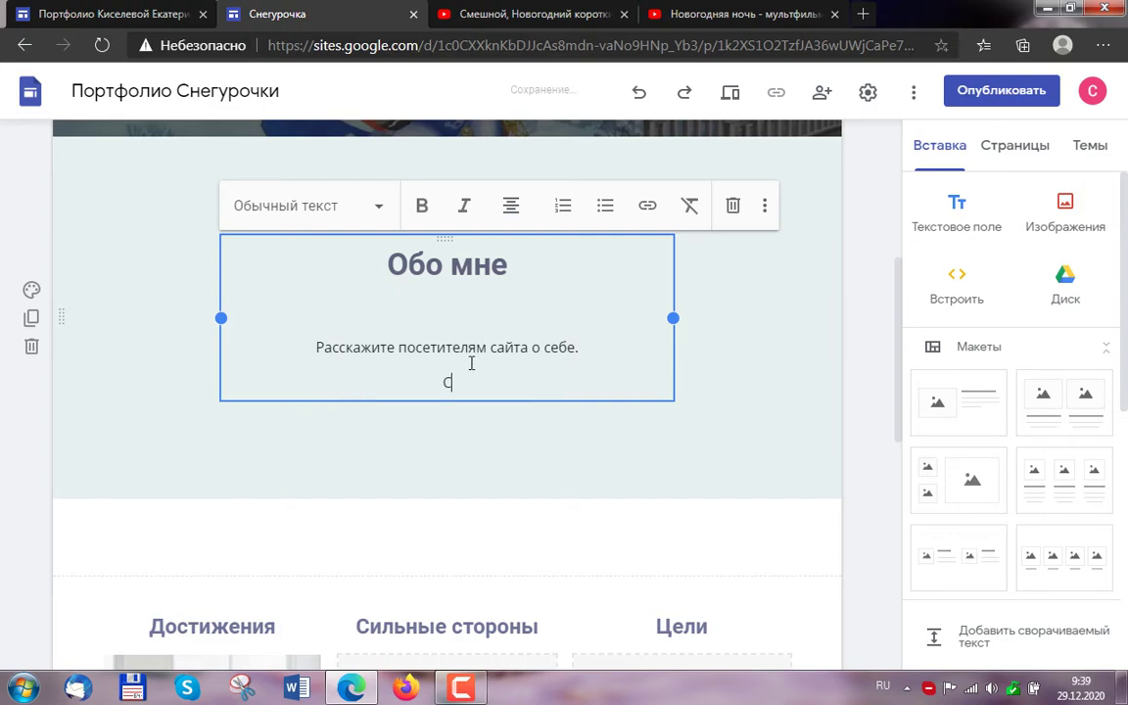
{"action": "type", "text": "негурочка - это вне"}
{"action": "key", "text": "BackSpace"}
{"action": "type", "text": "учка "}
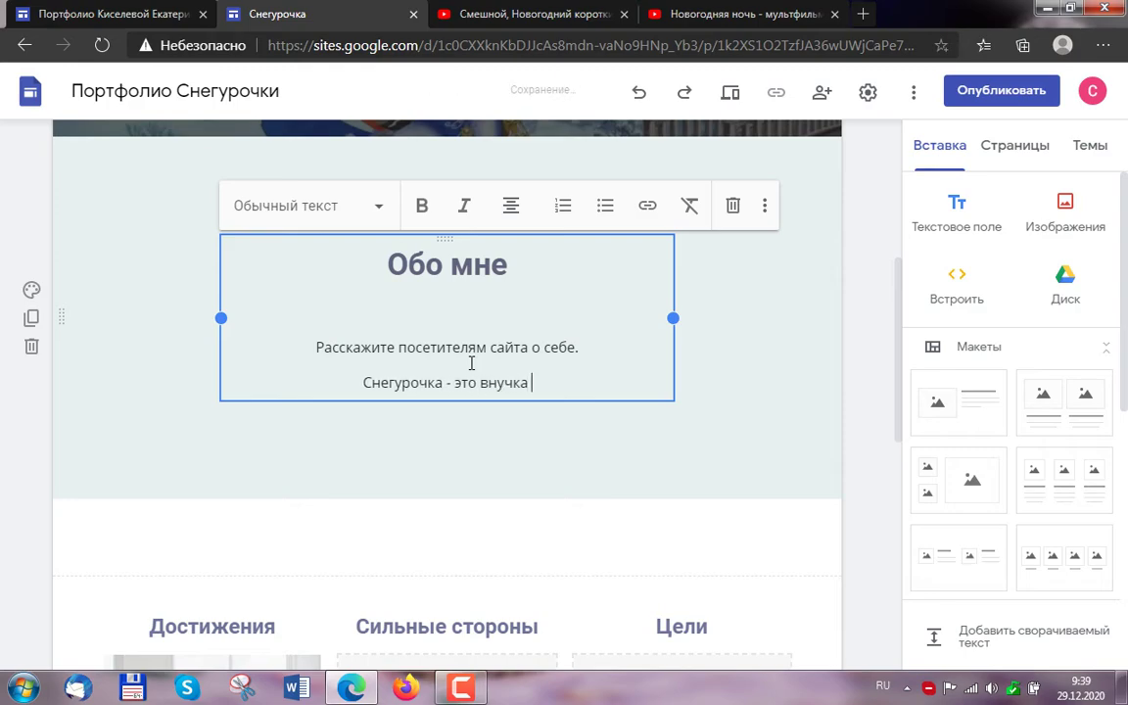
{"action": "type", "text": "Деда Мо"}
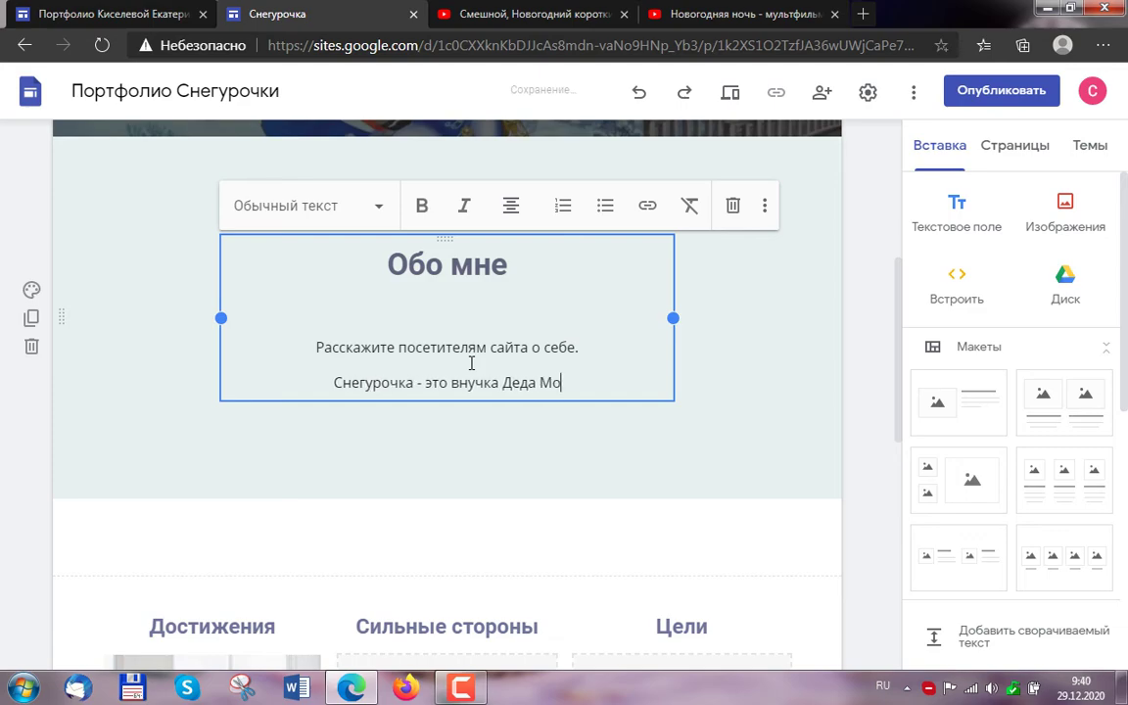
{"action": "type", "text": "роза."}
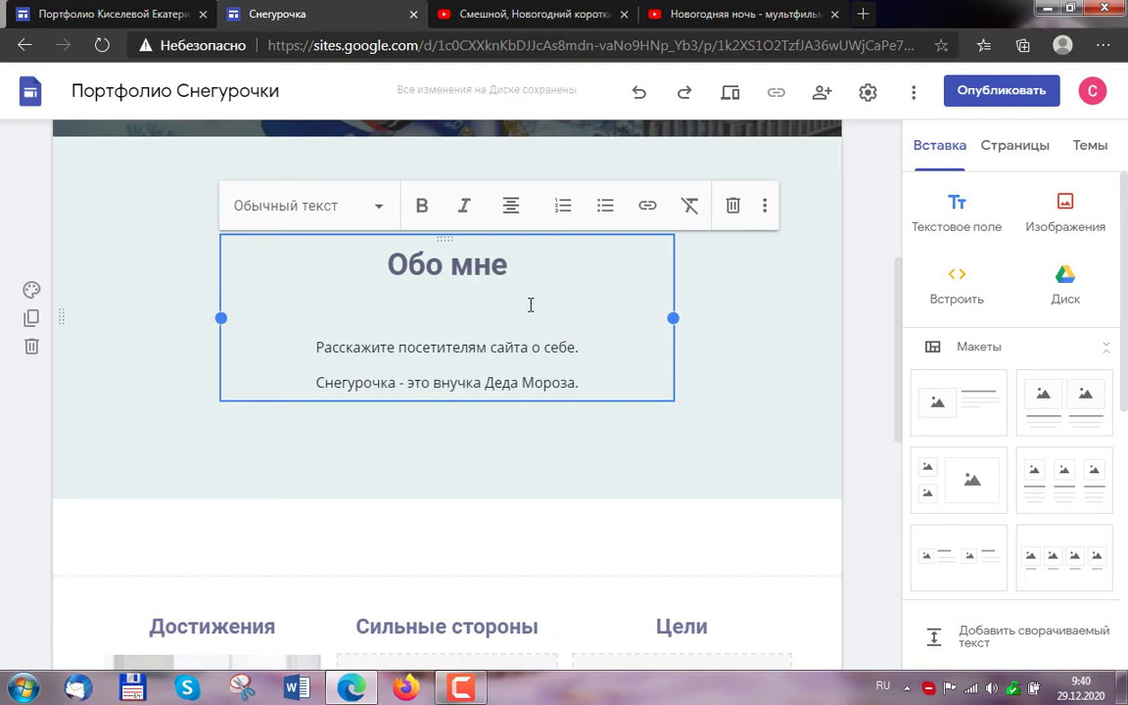
Step: Delete the prompt "Расскажите посетителям сайта о себе." and the empty lines under the "Обо мне" heading
{"action": "triple_click", "coordinate": [311, 345]}
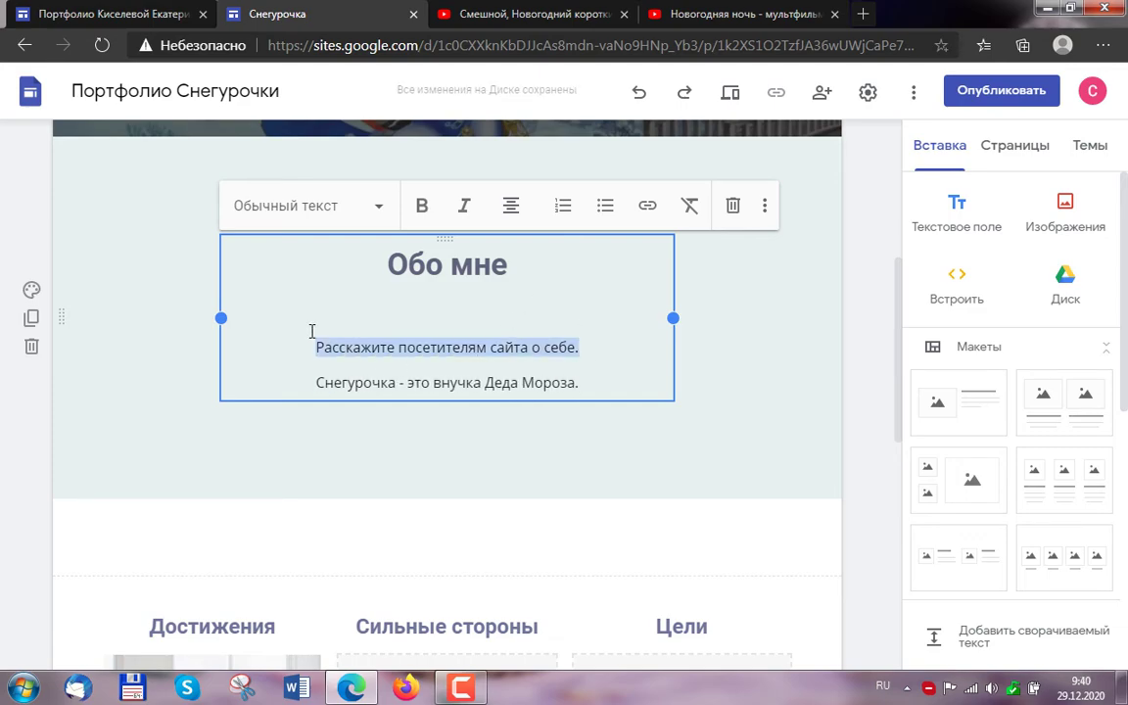
{"action": "key", "text": "BackSpace"}
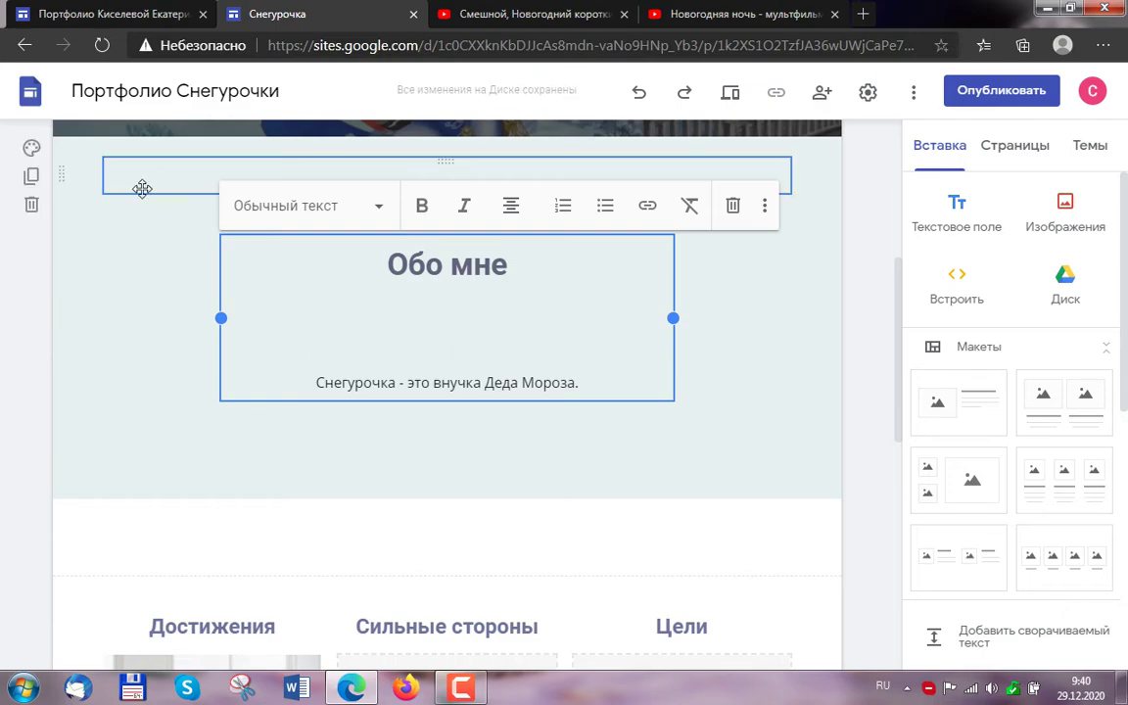
{"action": "key", "text": "BackSpace"}
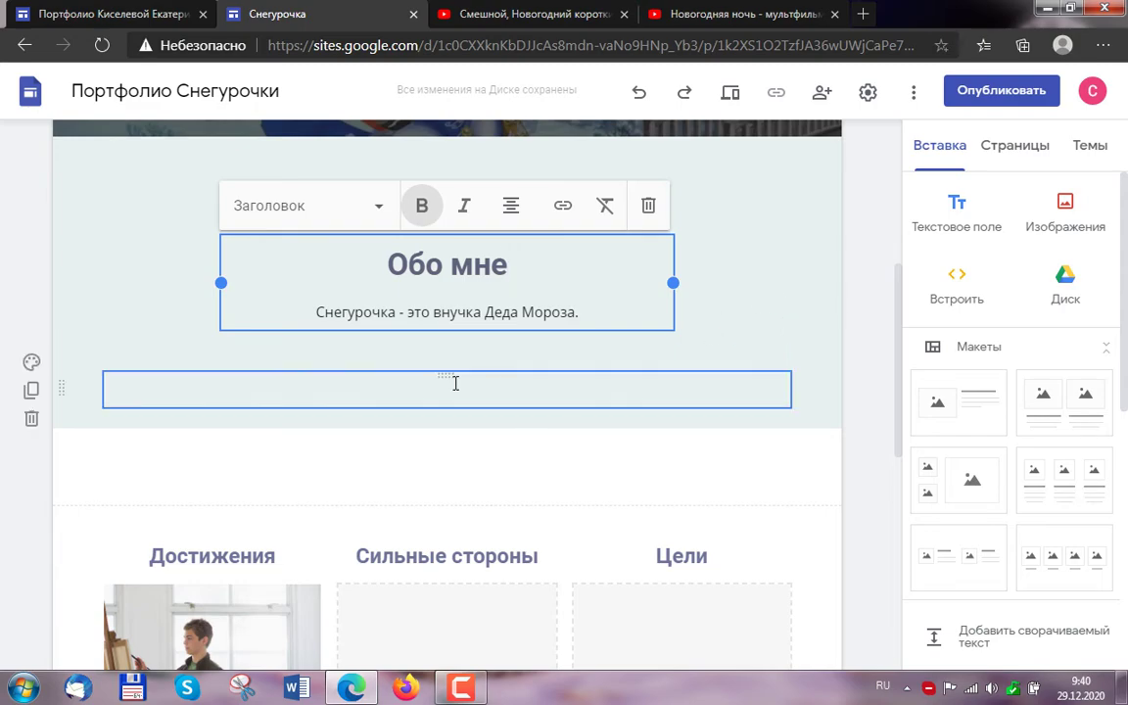
Step: Examine the "Достижения", "Сильные стороны" and "Цели" columns and the options for adding images to the two empty placeholders
{"action": "left_click", "coordinate": [422, 389]}
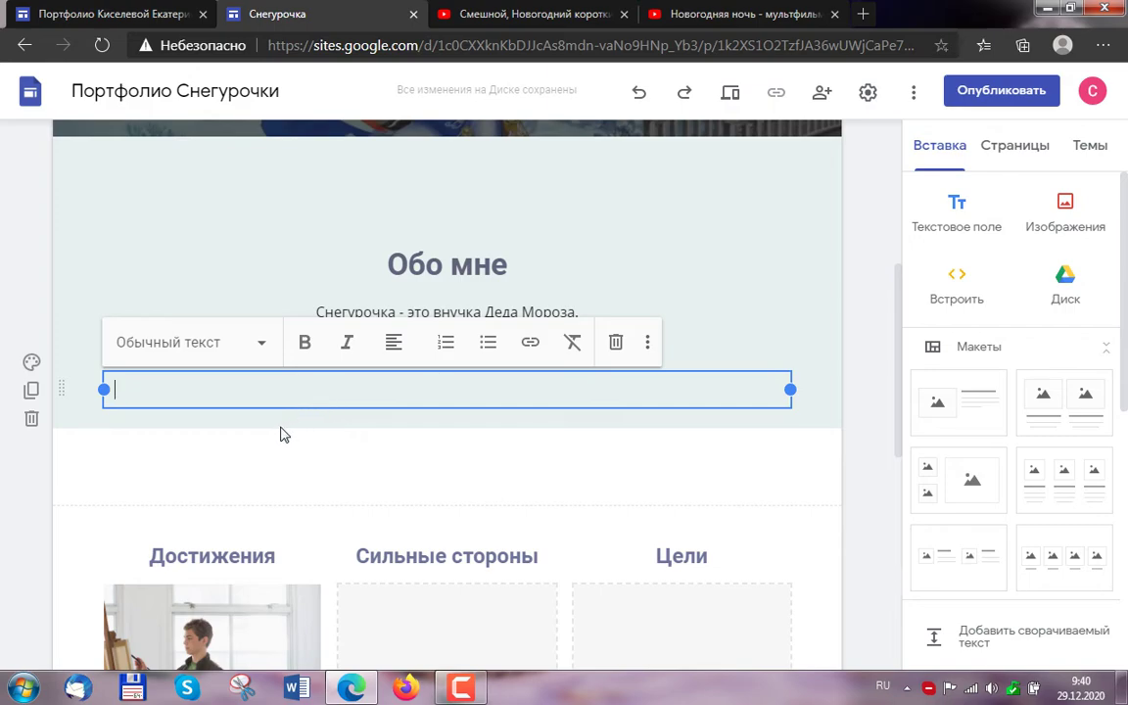
{"action": "scroll", "coordinate": [788, 470], "scroll_direction": "down", "scroll_amount": 1}
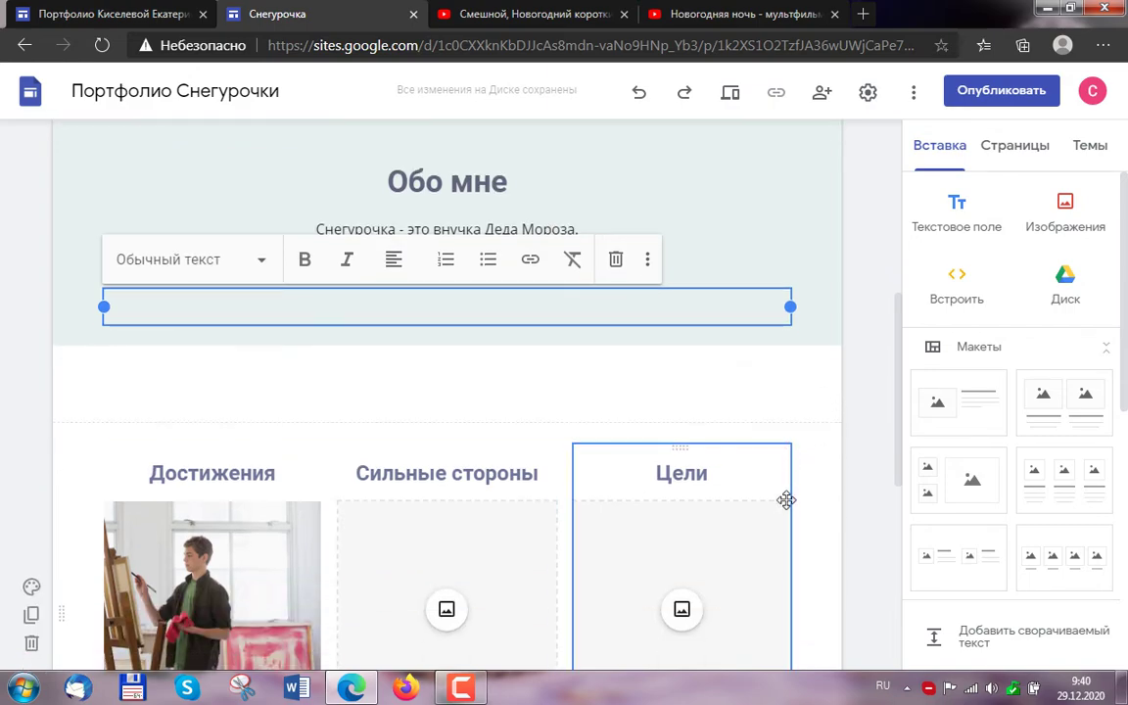
{"action": "scroll", "coordinate": [685, 396], "scroll_direction": "down", "scroll_amount": 2}
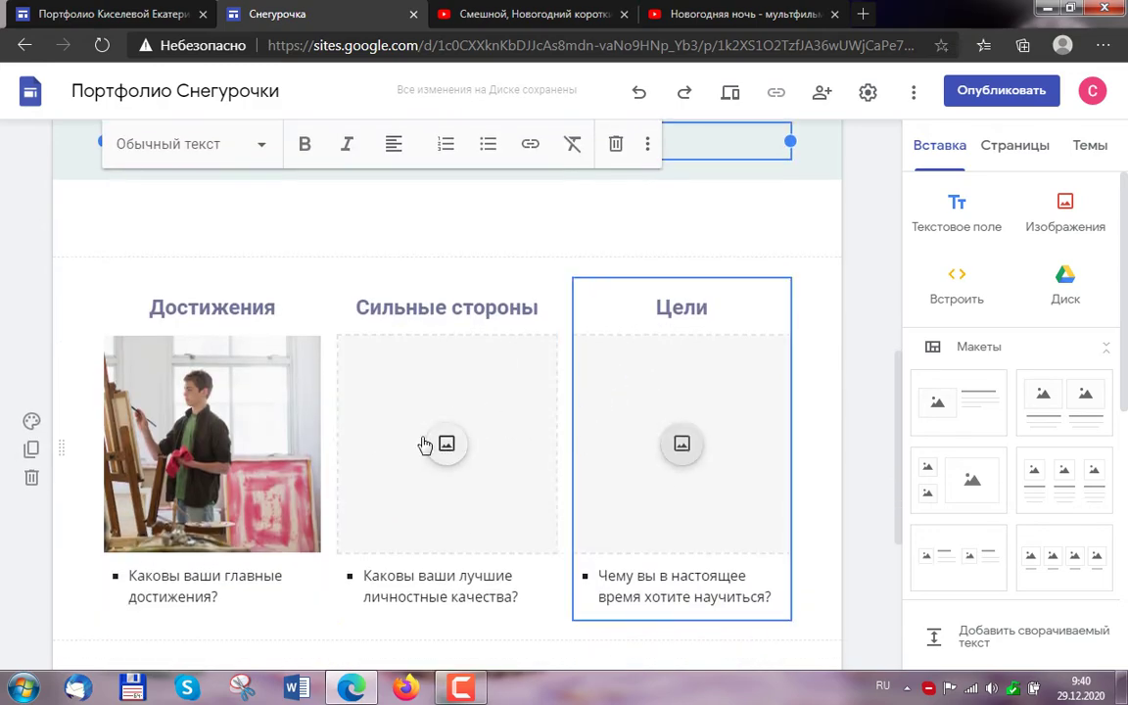
{"action": "left_click", "coordinate": [294, 305]}
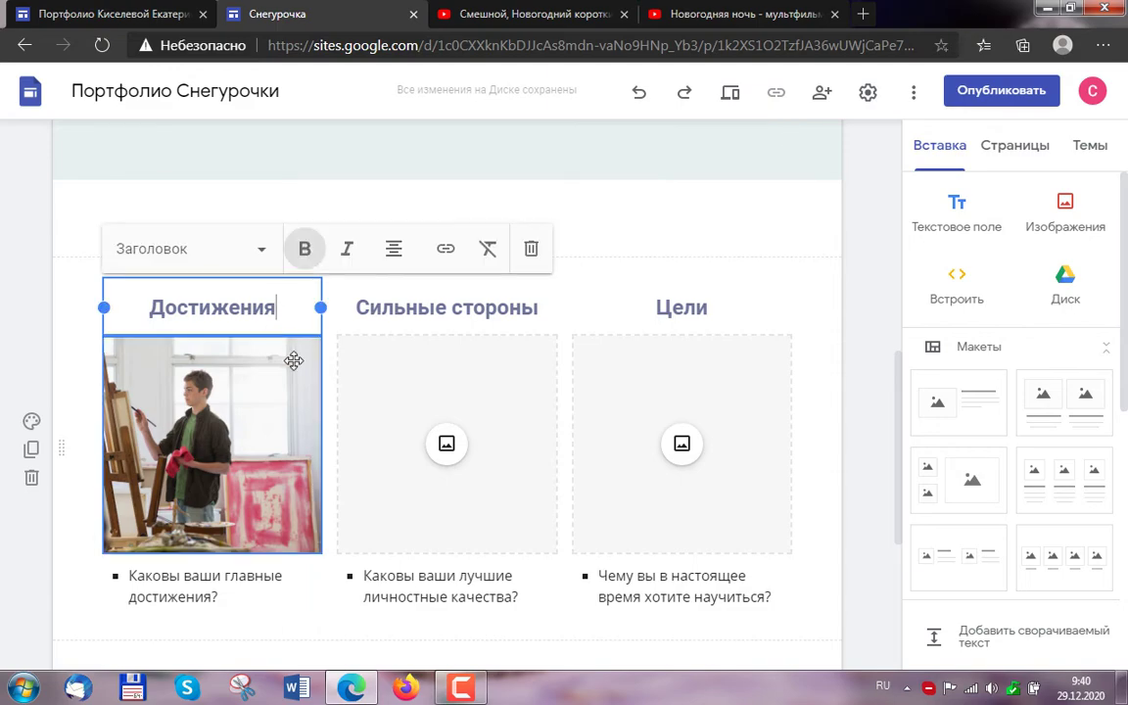
{"action": "key", "text": "Escape"}
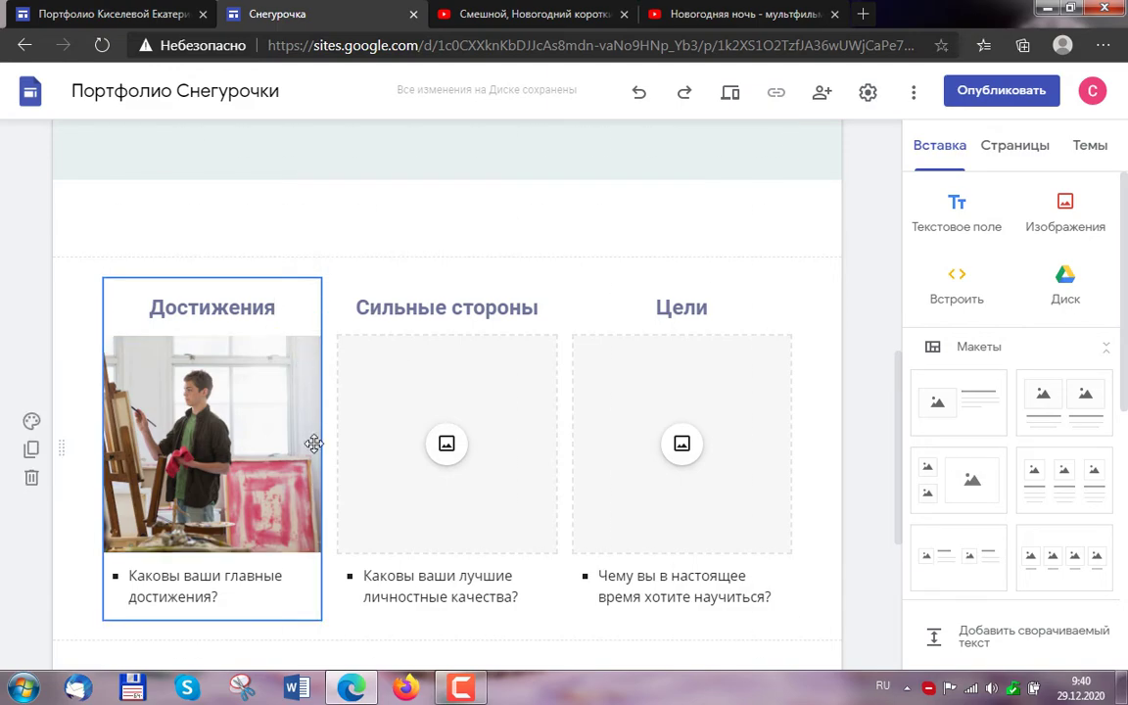
{"action": "left_click", "coordinate": [208, 283]}
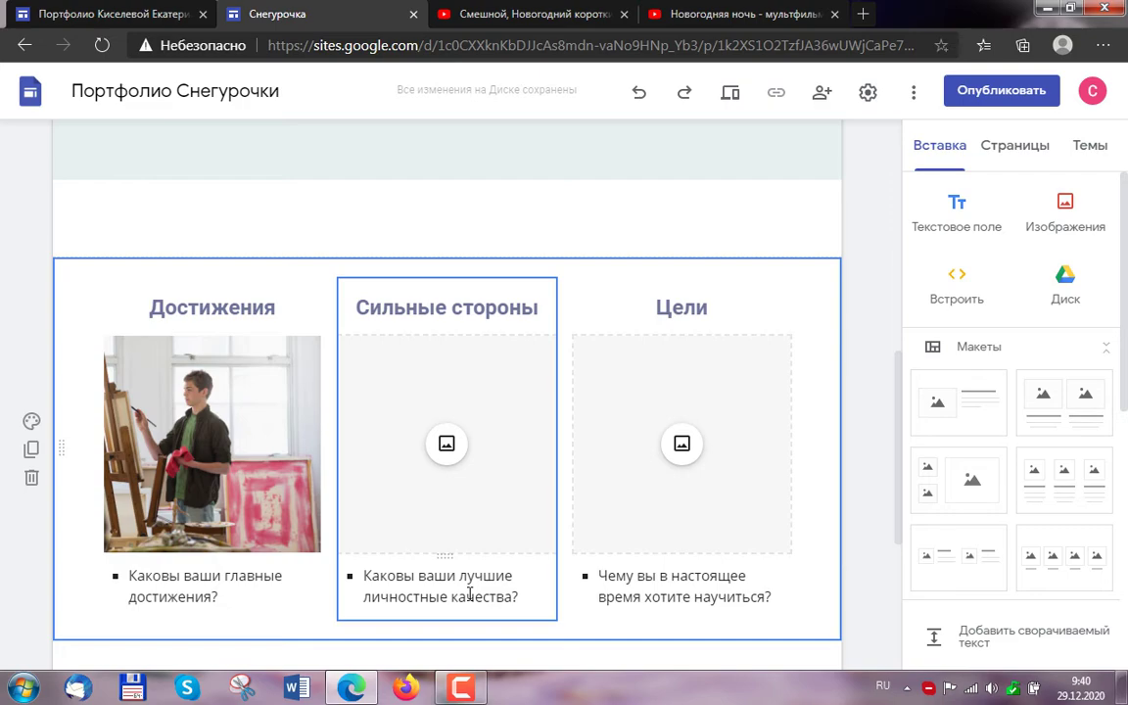
{"action": "left_click", "coordinate": [447, 447]}
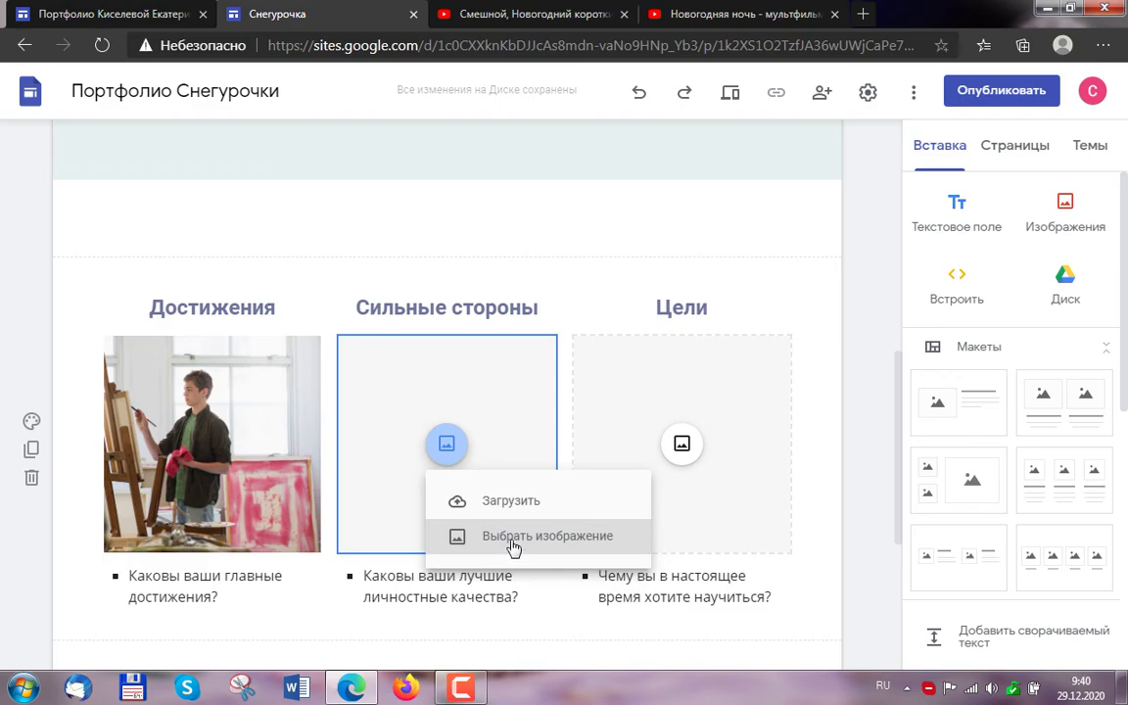
{"action": "left_click", "coordinate": [513, 506]}
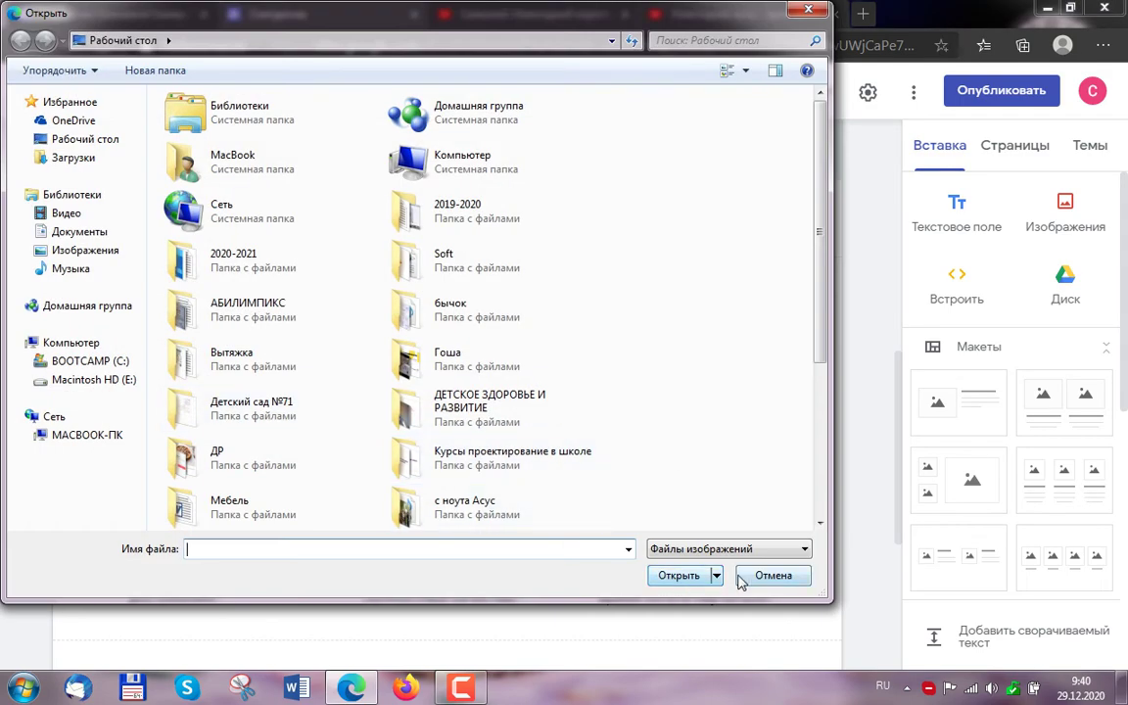
{"action": "left_click", "coordinate": [772, 576]}
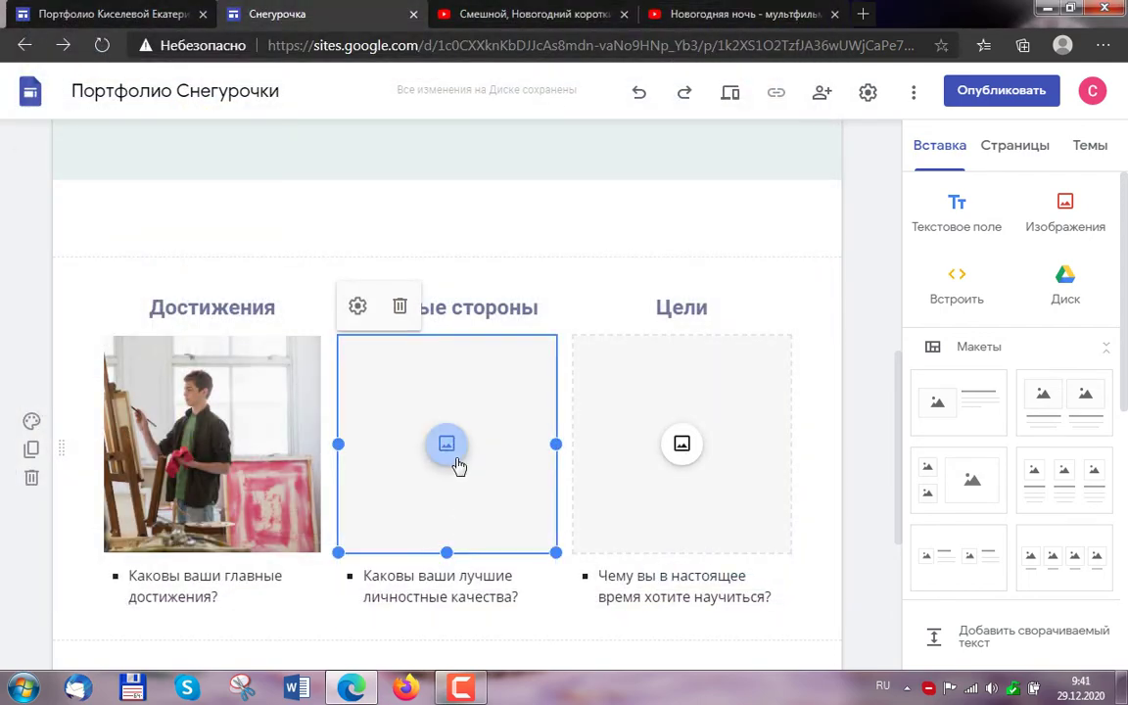
{"action": "scroll", "coordinate": [688, 490], "scroll_direction": "down", "scroll_amount": 1}
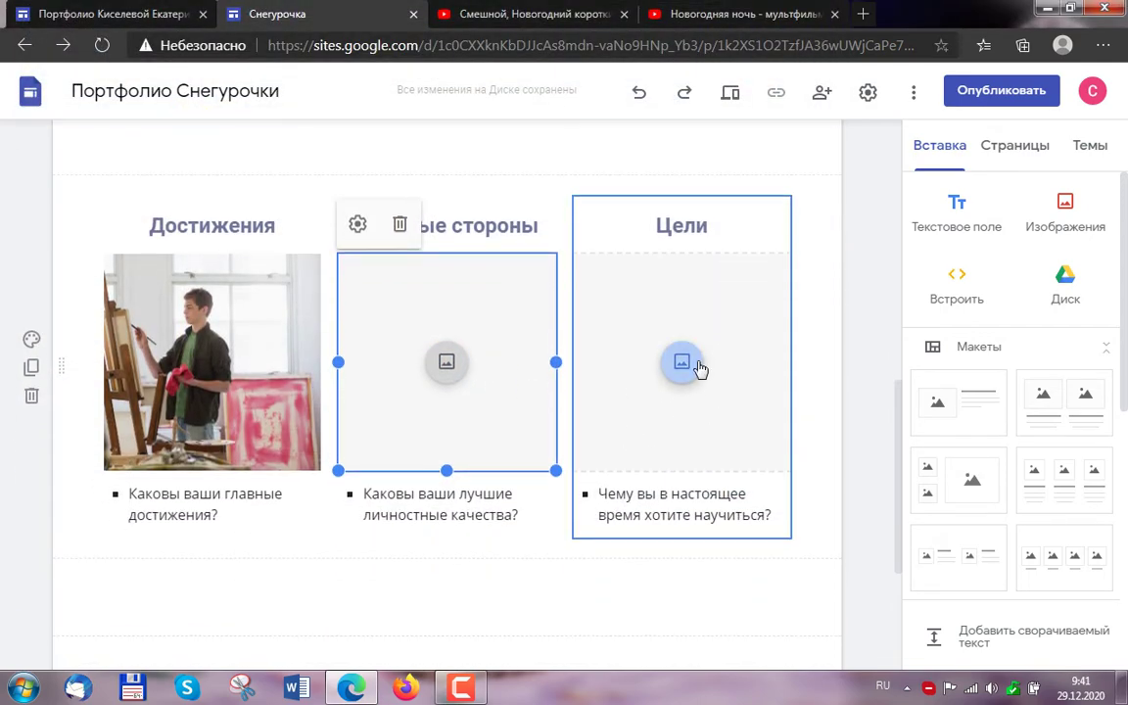
{"action": "left_click", "coordinate": [690, 380]}
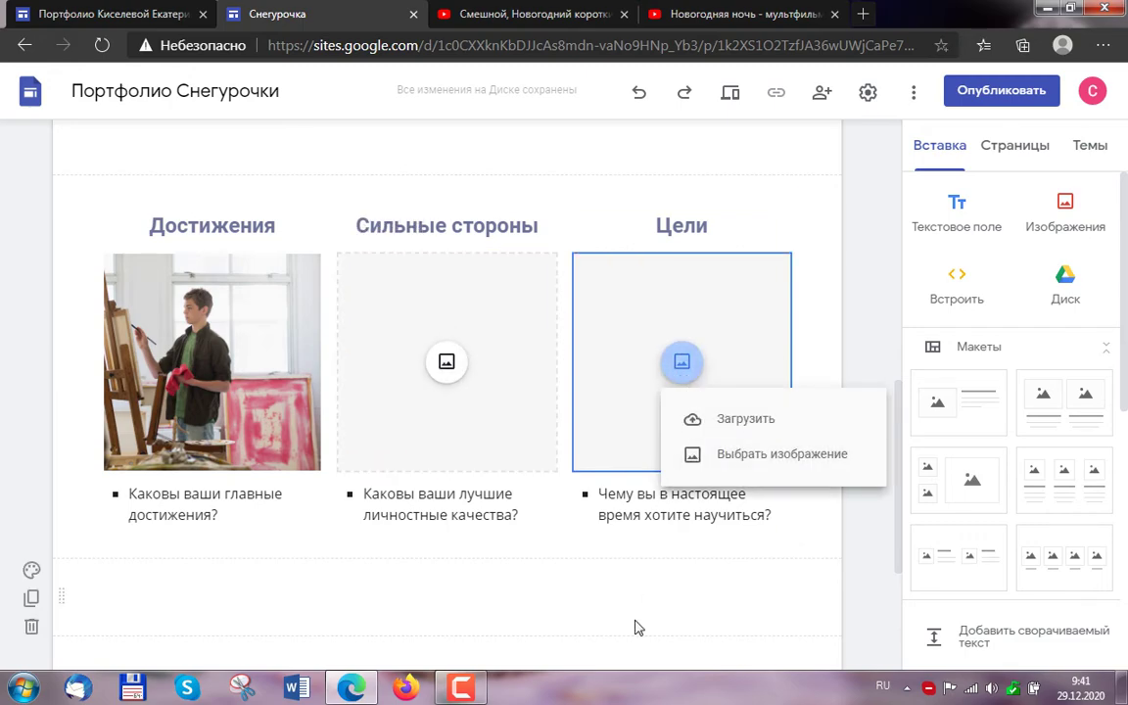
{"action": "left_click", "coordinate": [827, 553]}
Step: Enter "Книги, которые мне интересны" in the empty text box below the three columns
{"action": "scroll", "coordinate": [808, 504], "scroll_direction": "down", "scroll_amount": 3}
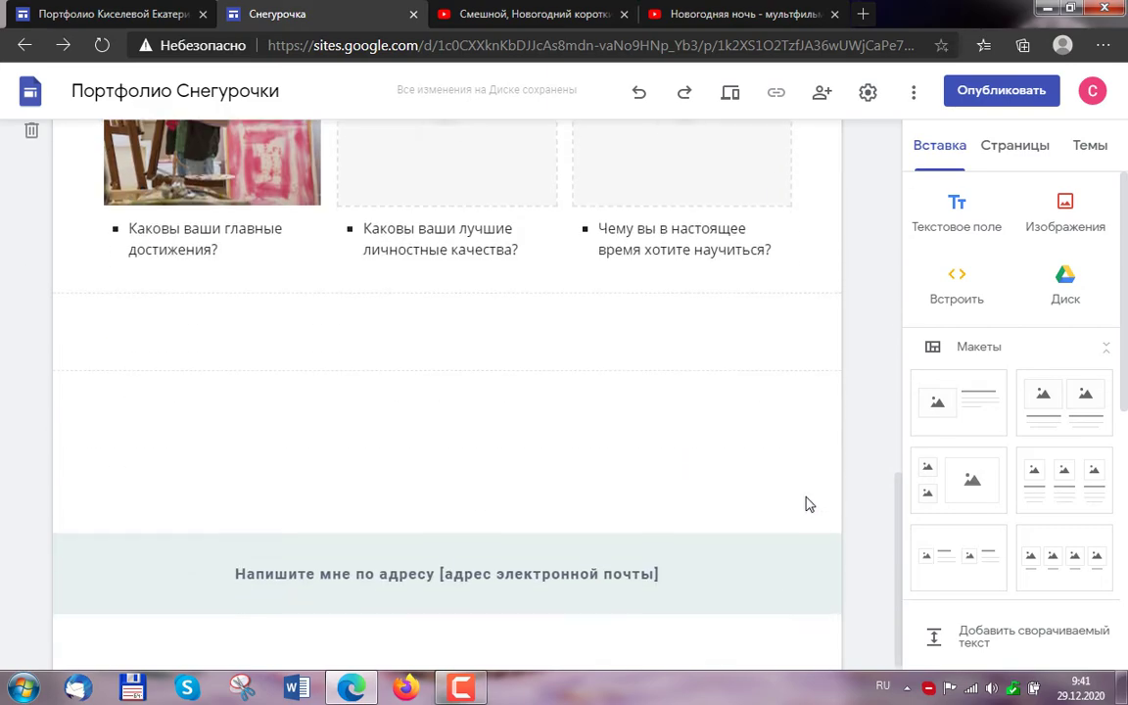
{"action": "scroll", "coordinate": [833, 510], "scroll_direction": "up", "scroll_amount": 2}
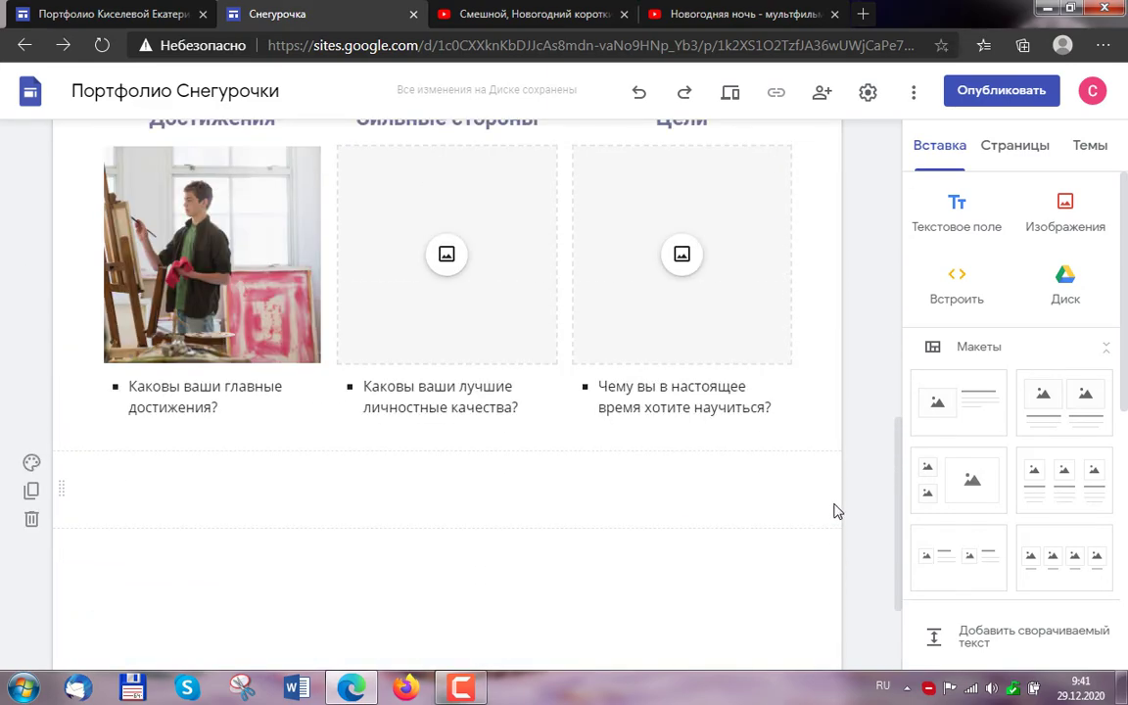
{"action": "scroll", "coordinate": [802, 472], "scroll_direction": "down", "scroll_amount": 2}
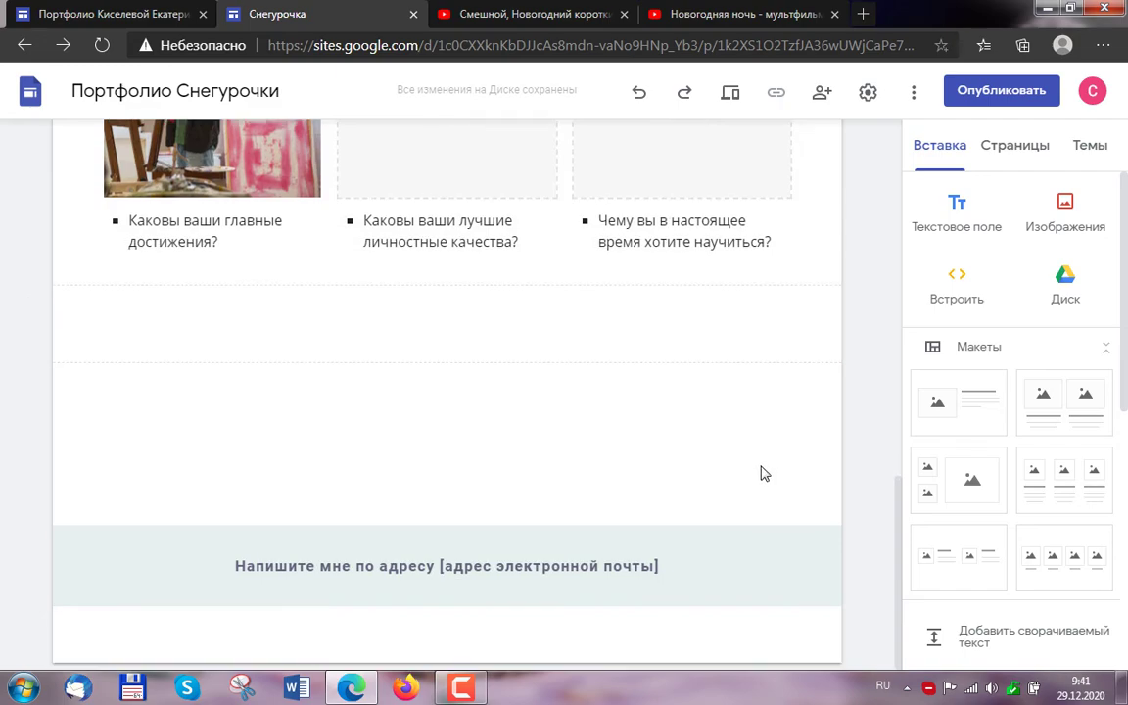
{"action": "scroll", "coordinate": [765, 473], "scroll_direction": "up", "scroll_amount": 1}
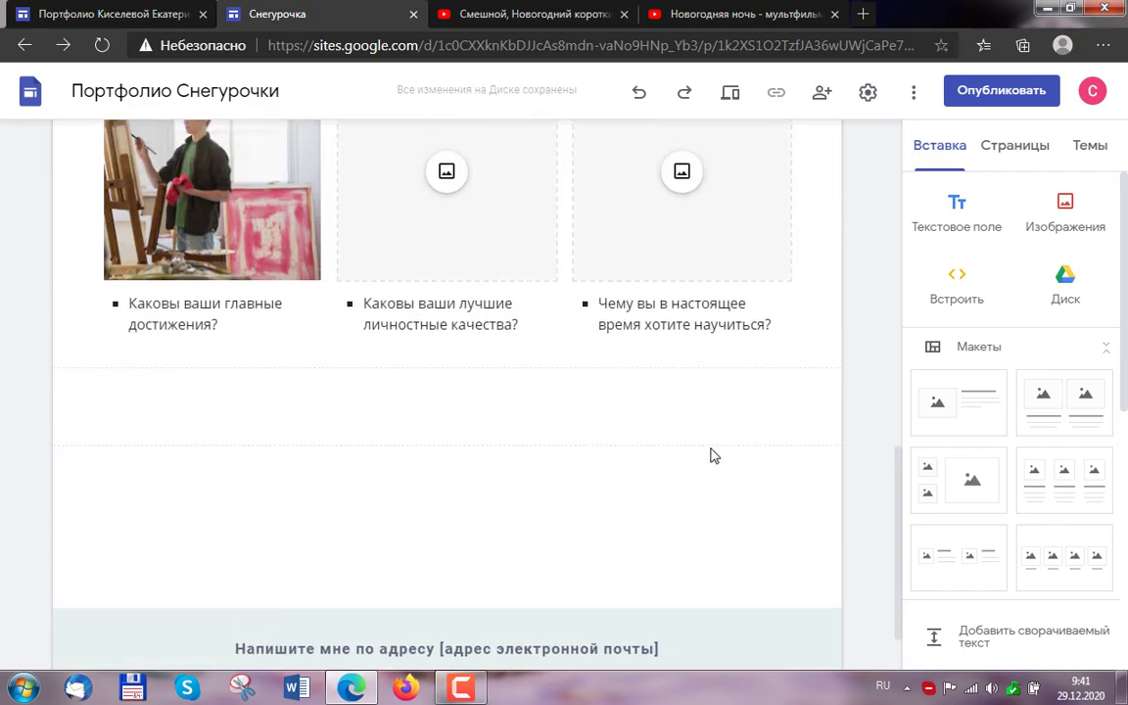
{"action": "left_click", "coordinate": [491, 410]}
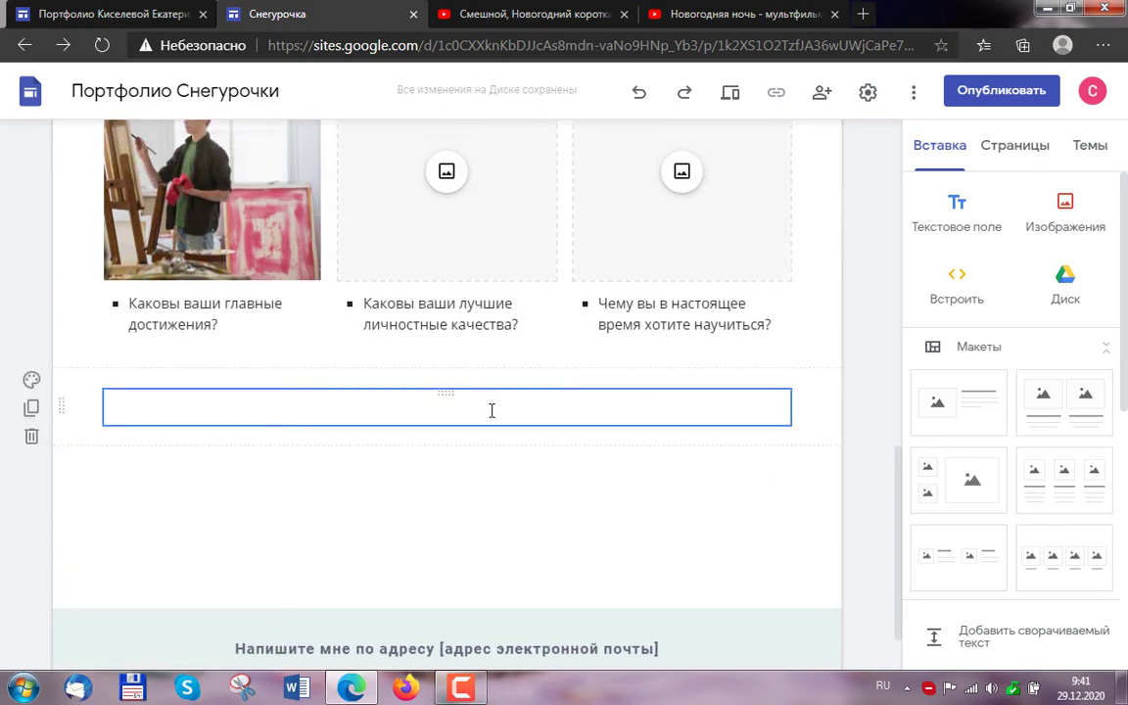
{"action": "left_click", "coordinate": [412, 404]}
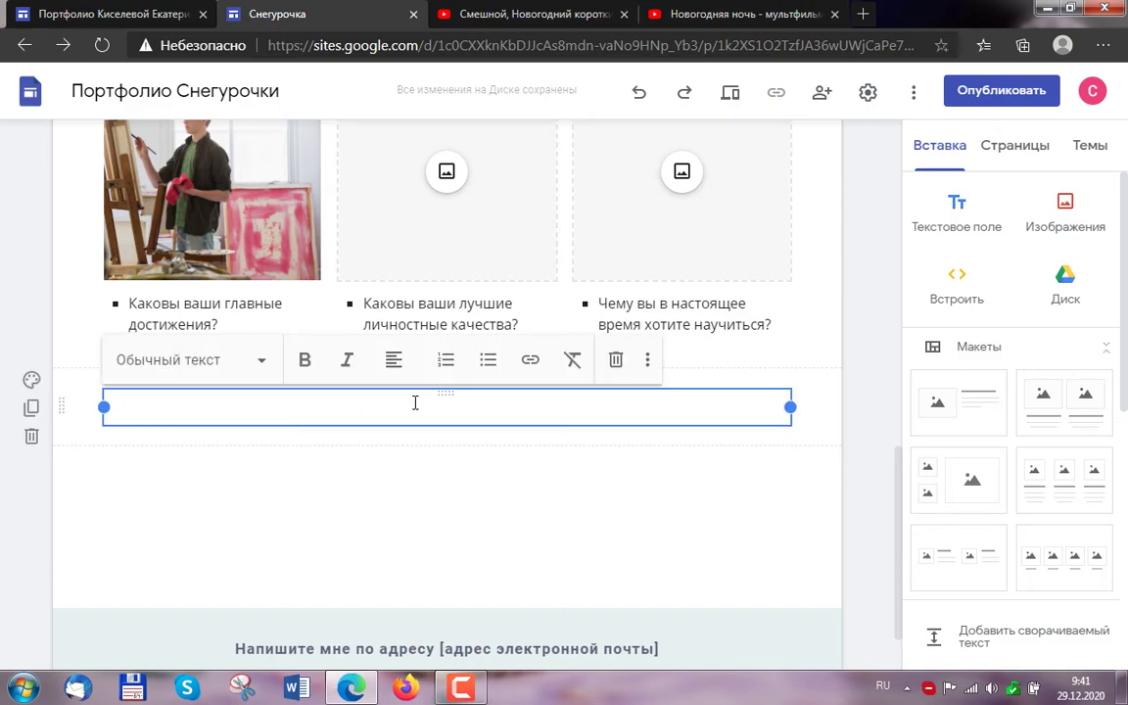
{"action": "type", "text": "Книги, к"}
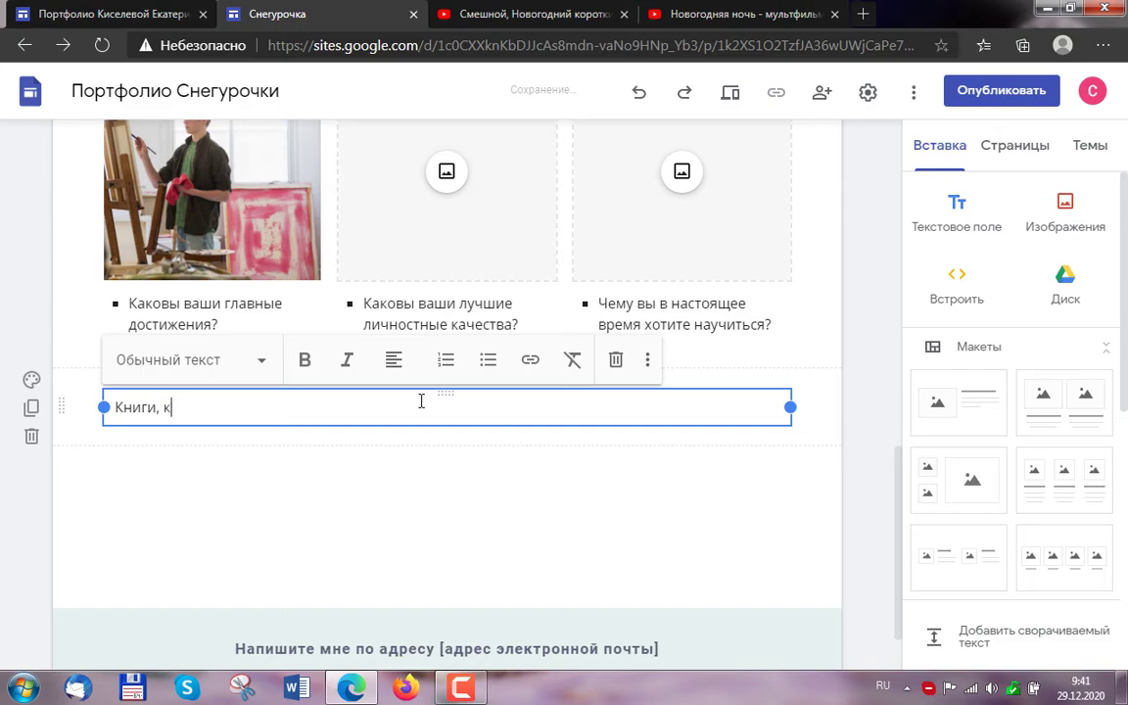
{"action": "type", "text": "оторые мне интересны"}
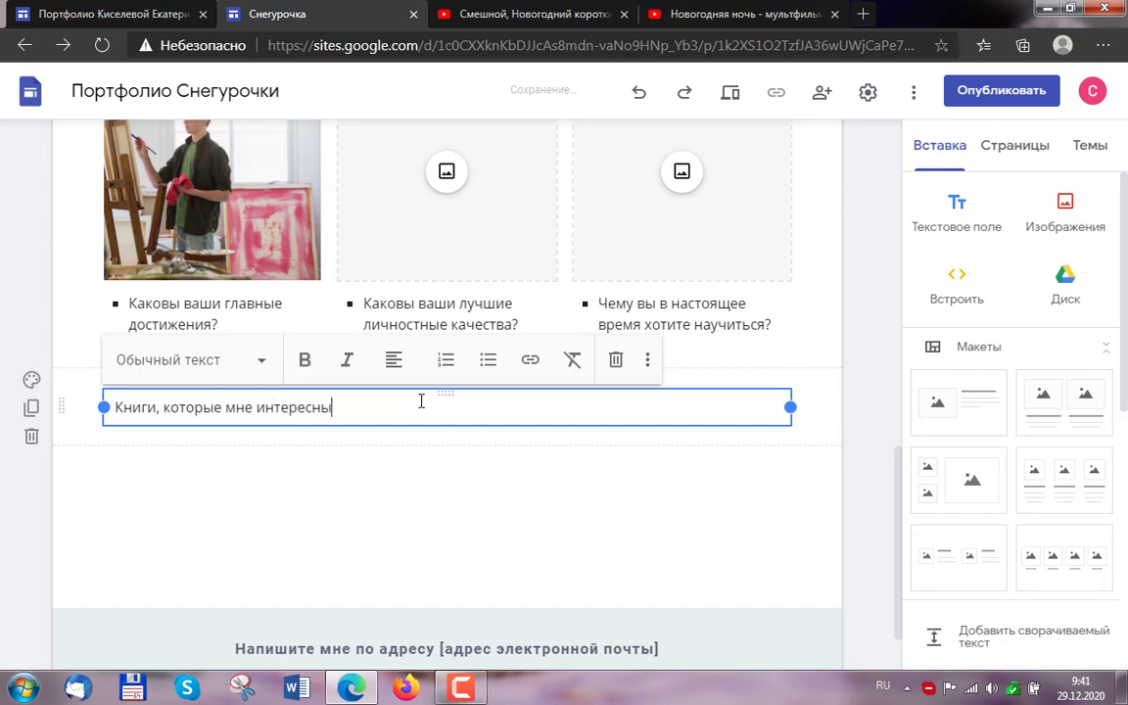
Step: Format the text "Книги, которые мне интересны" with the smaller bold "Заголовок" heading style and centre it
{"action": "left_click_drag", "start_coordinate": [342, 408], "coordinate": [159, 409]}
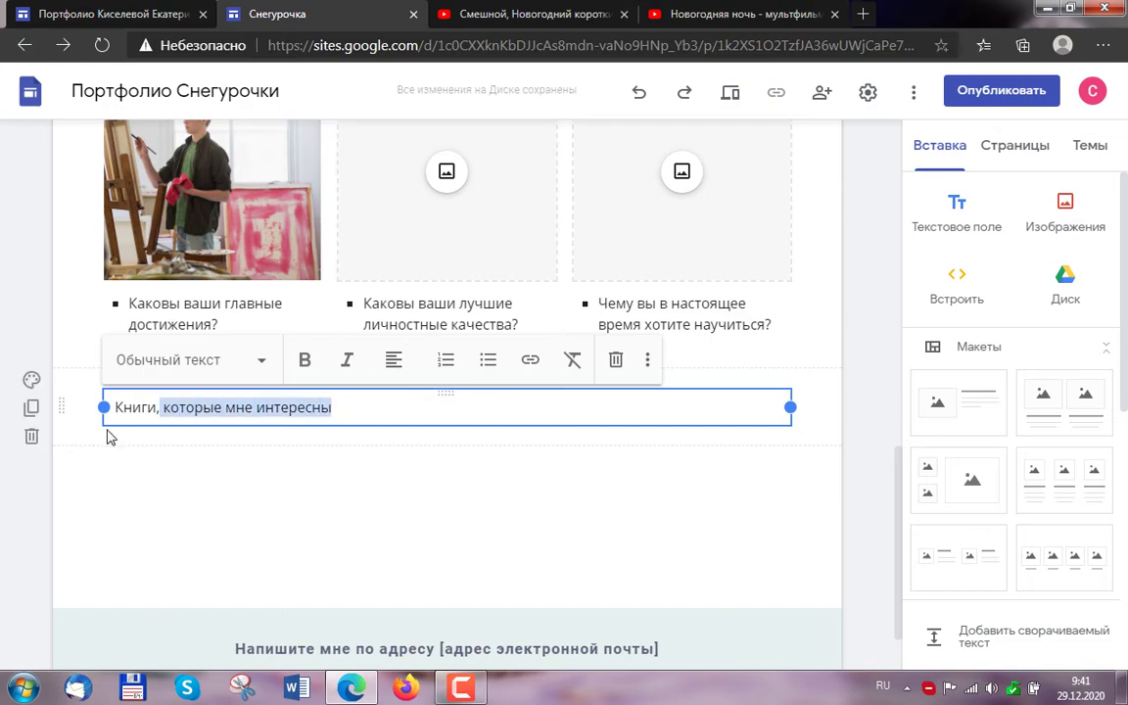
{"action": "left_click", "coordinate": [157, 360]}
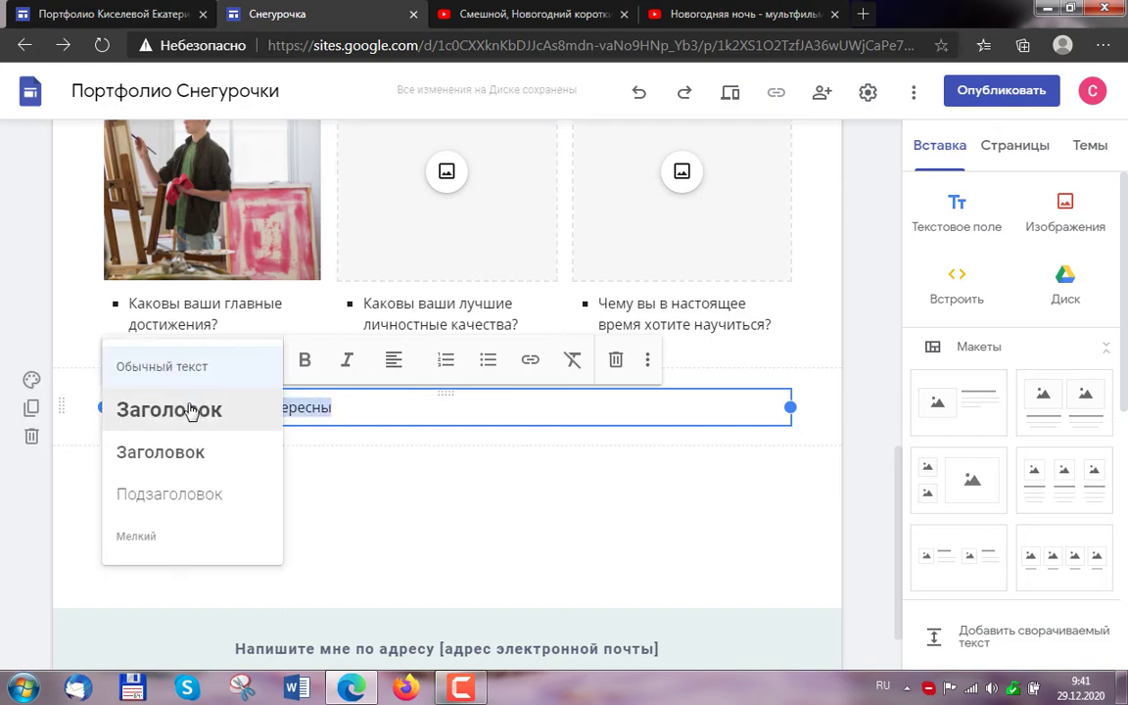
{"action": "left_click", "coordinate": [176, 453]}
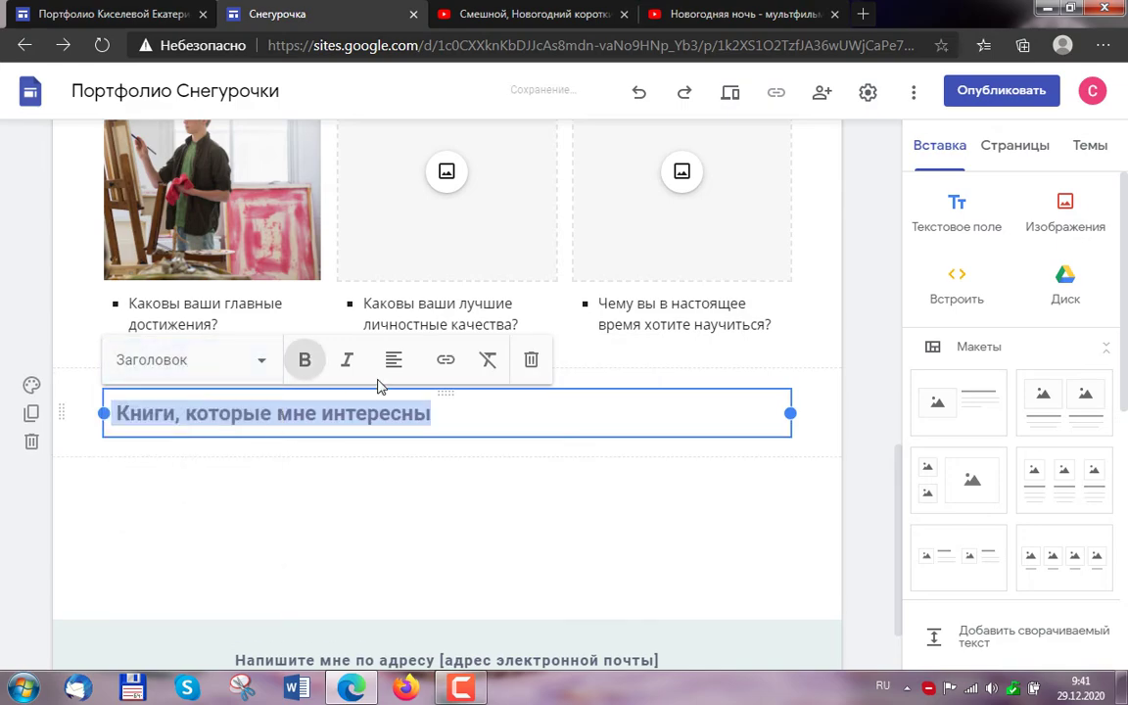
{"action": "left_click", "coordinate": [394, 361]}
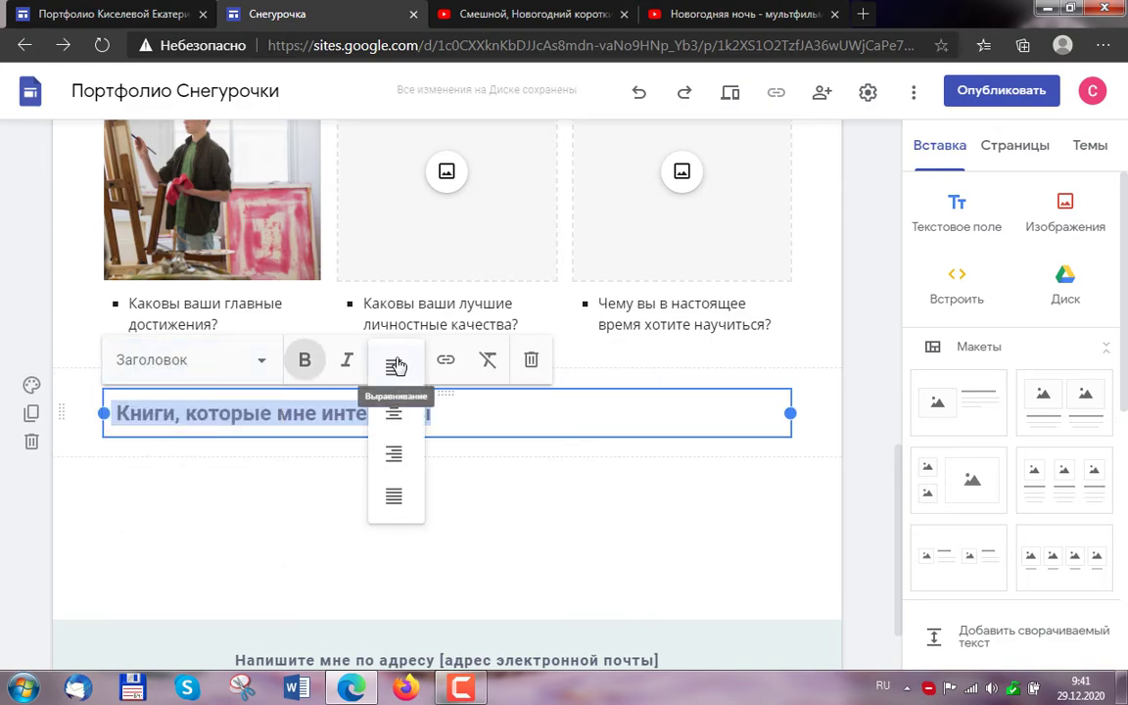
{"action": "left_click", "coordinate": [401, 416]}
{"action": "left_click", "coordinate": [486, 482]}
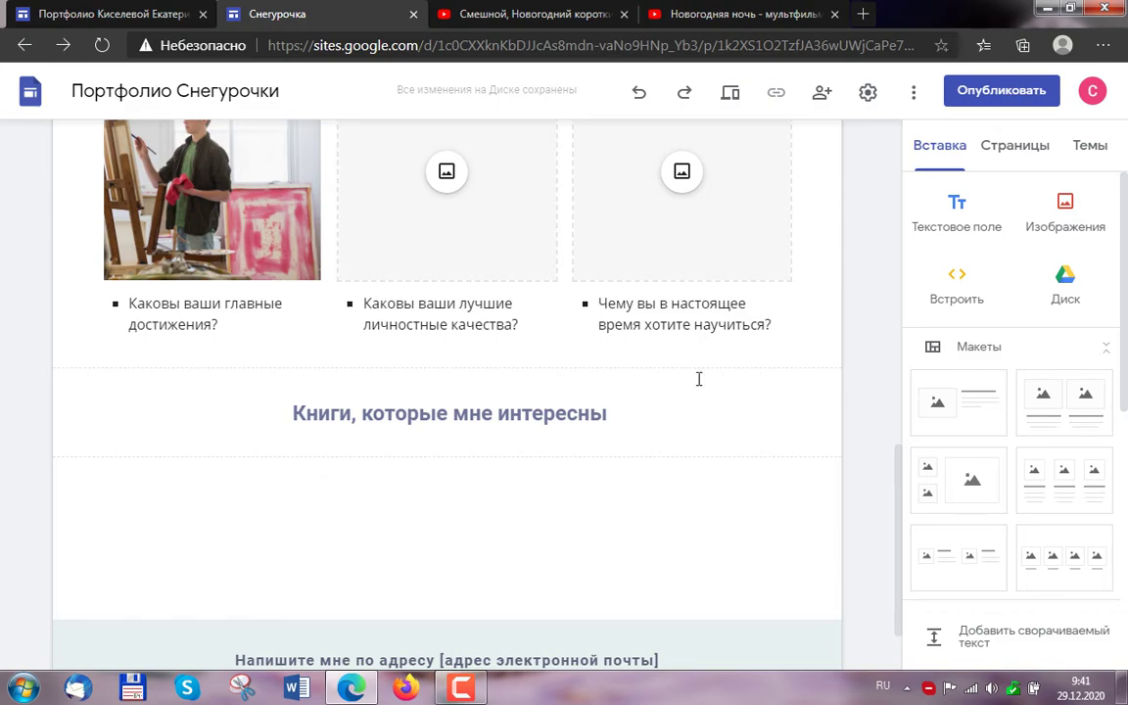
Step: Upload the picture "открытка с новым годом" from the desktop to the page below the books heading
{"action": "left_click", "coordinate": [1065, 207]}
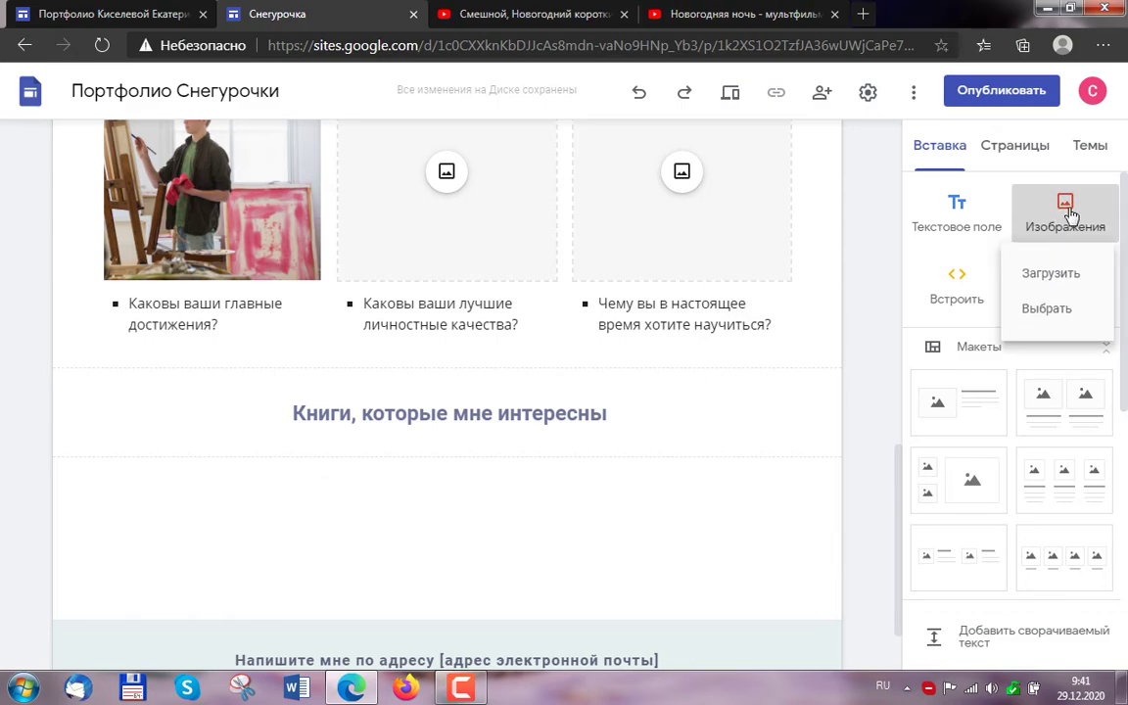
{"action": "left_click", "coordinate": [1045, 279]}
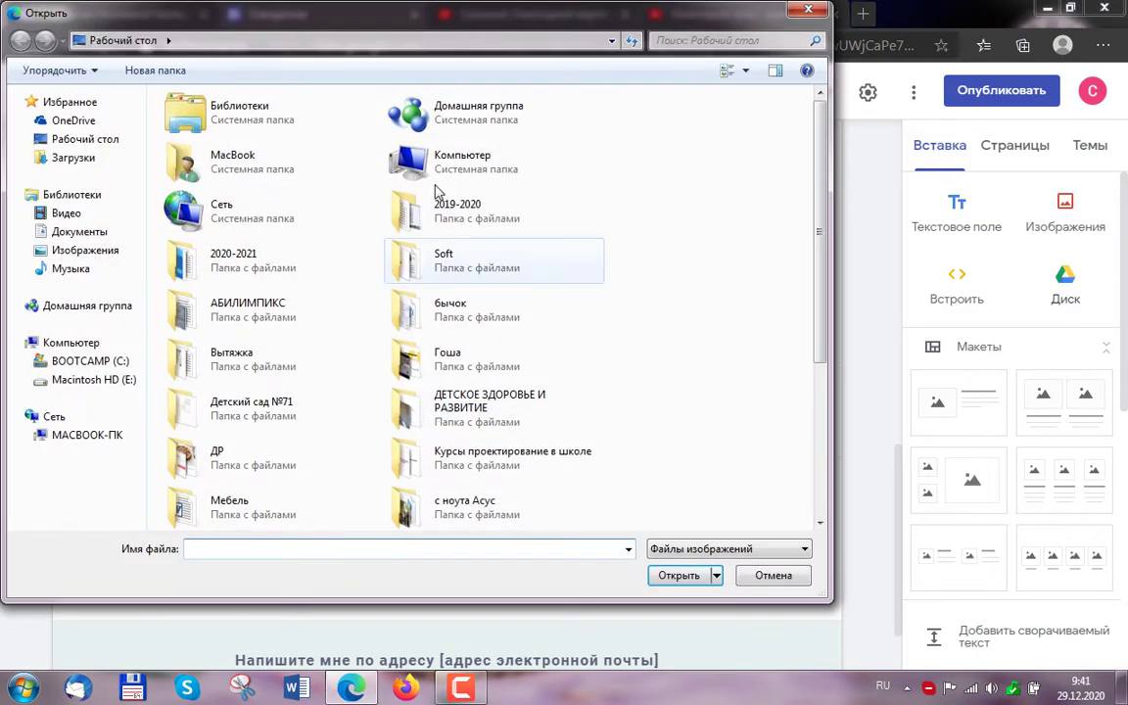
{"action": "scroll", "coordinate": [822, 325], "scroll_direction": "down", "scroll_amount": 2}
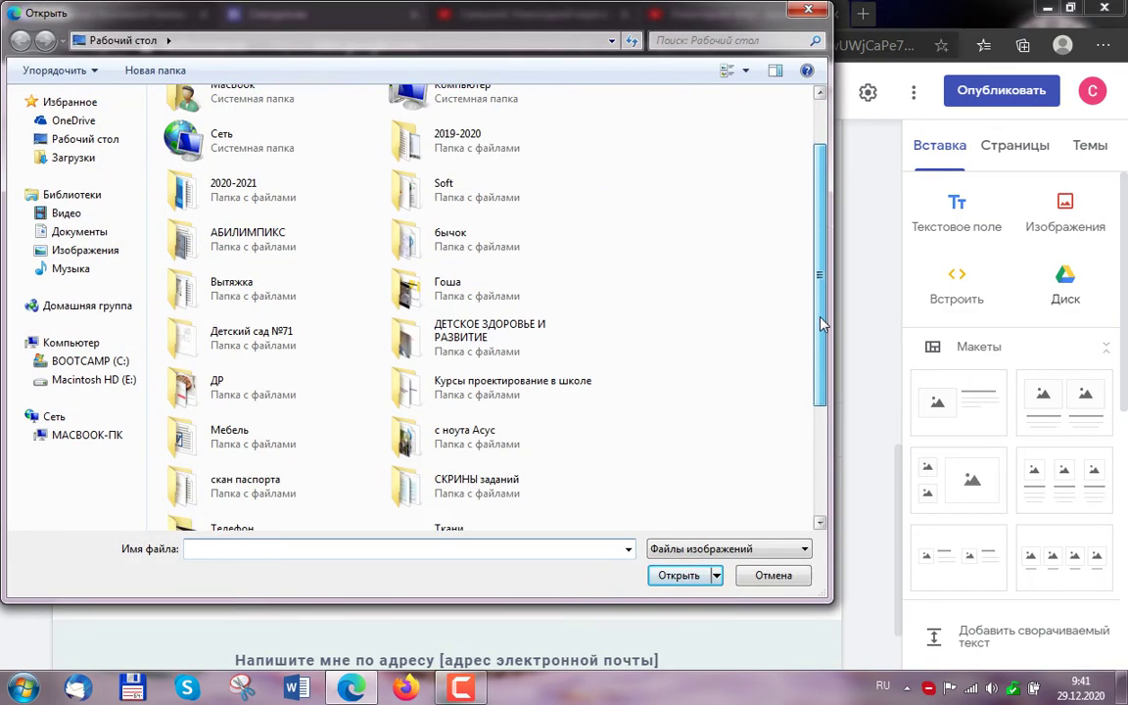
{"action": "scroll", "coordinate": [822, 325], "scroll_direction": "down", "scroll_amount": 4}
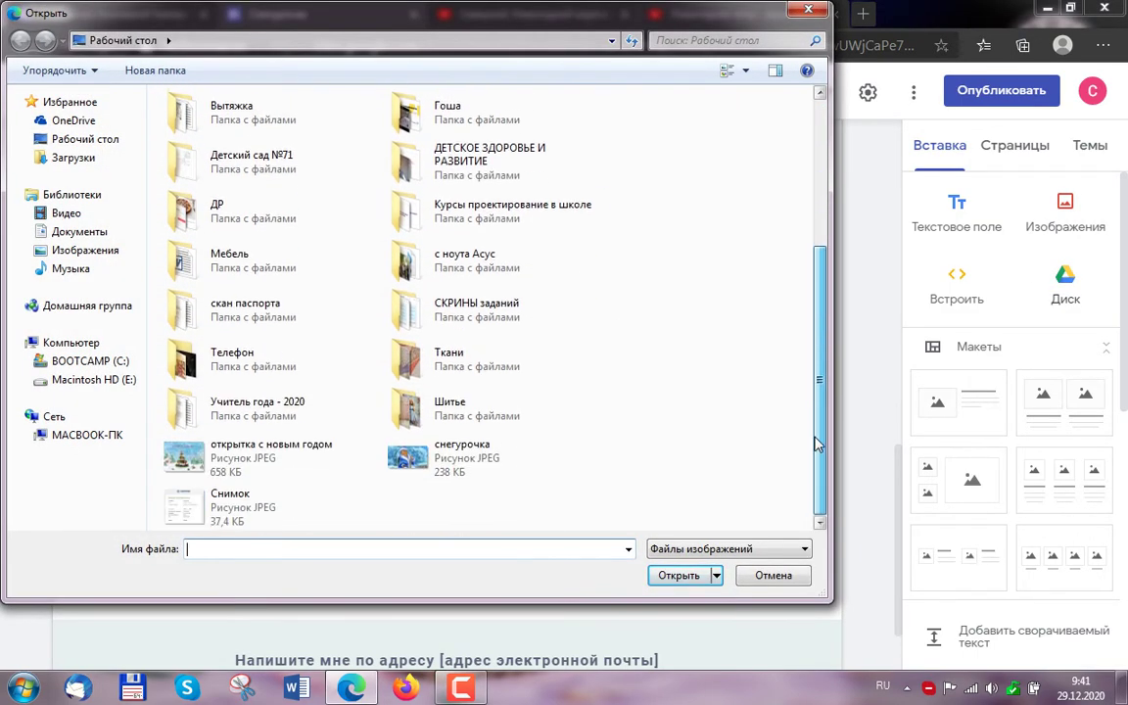
{"action": "left_click", "coordinate": [252, 466]}
{"action": "left_click", "coordinate": [678, 575]}
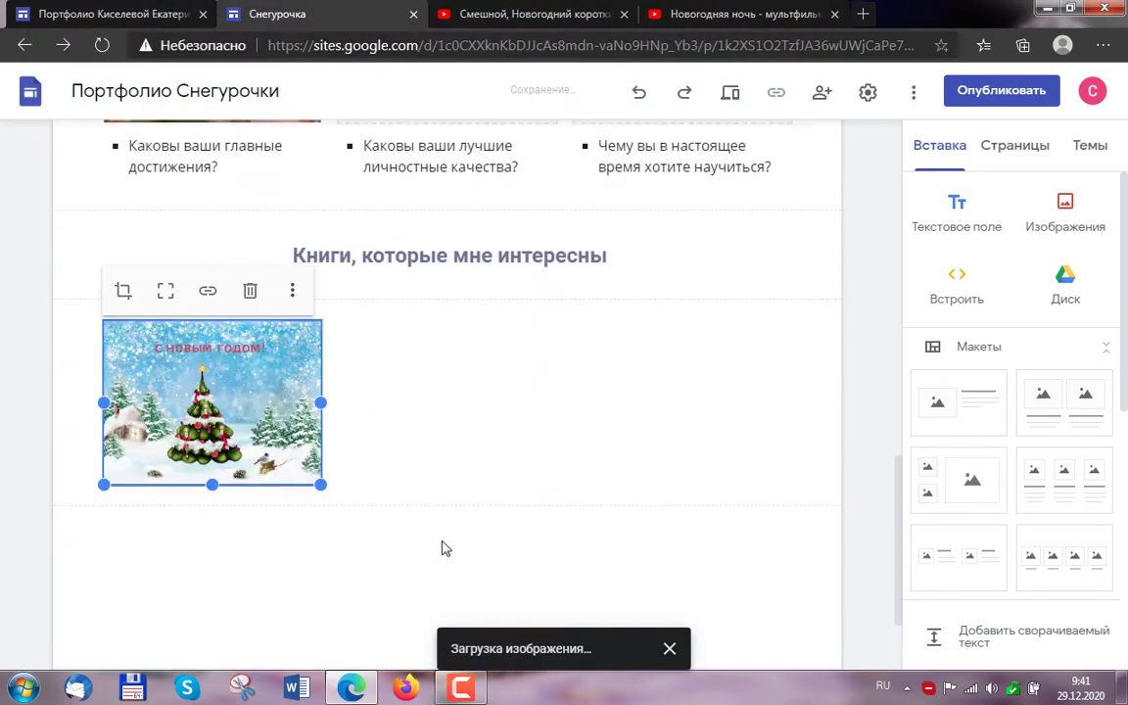
{"action": "scroll", "coordinate": [441, 548], "scroll_direction": "down", "scroll_amount": 1}
{"action": "left_click", "coordinate": [460, 340]}
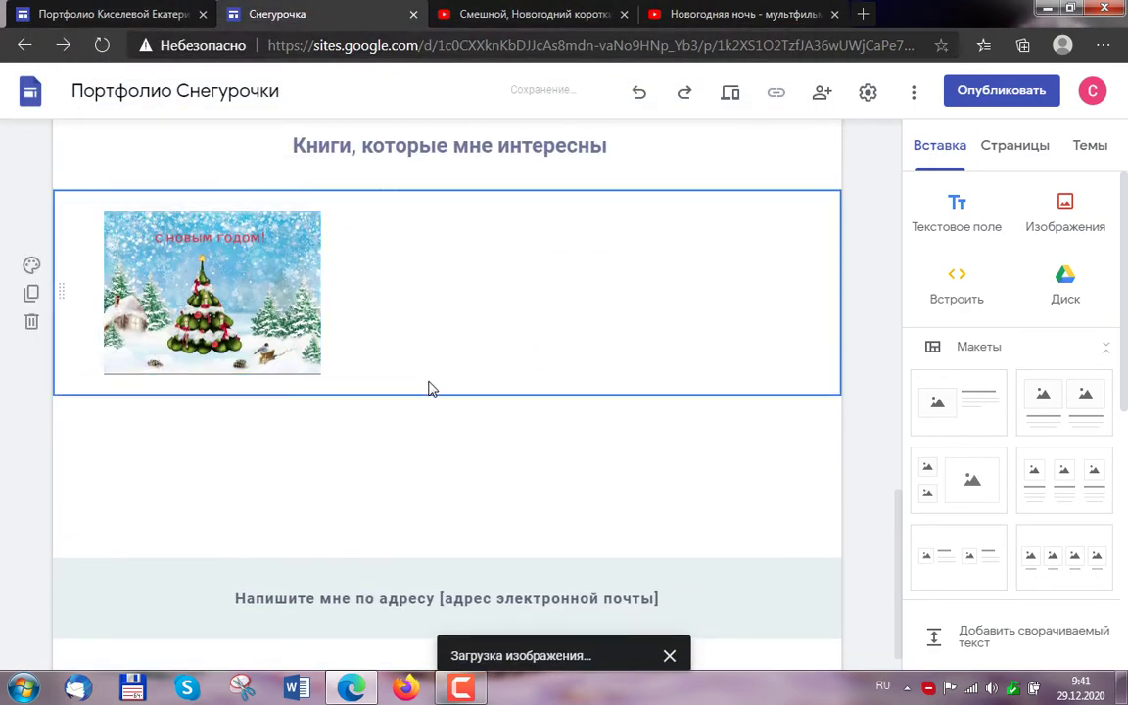
{"action": "left_click", "coordinate": [405, 465]}
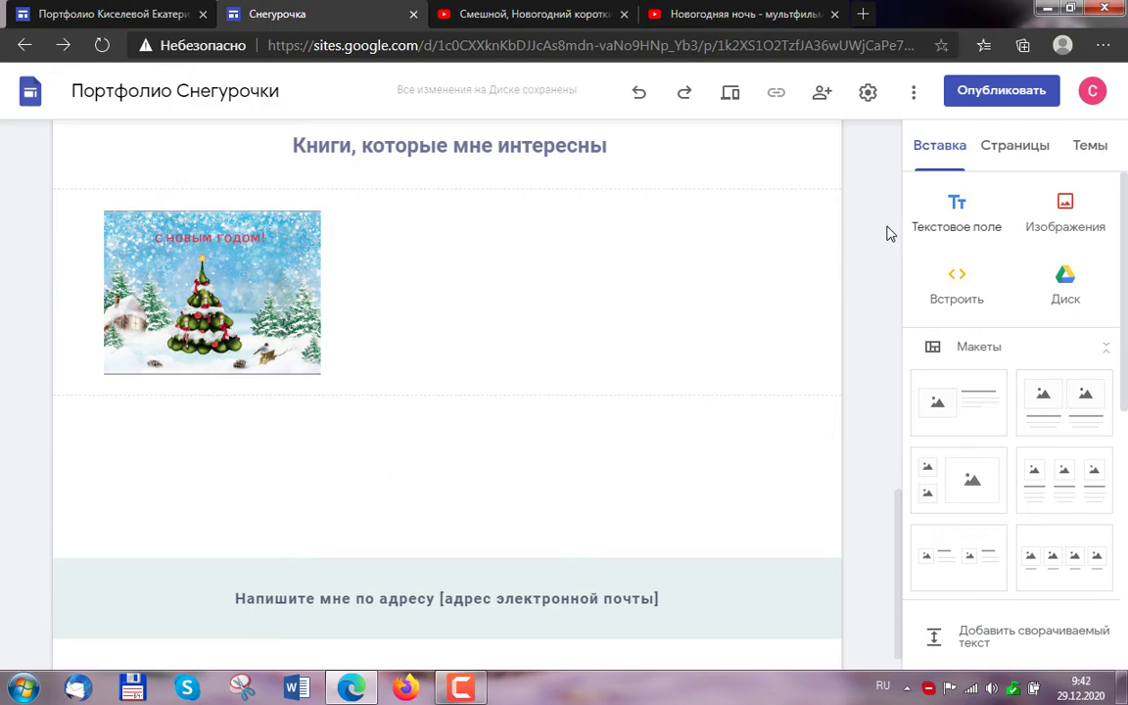
Step: Search Google Images for "новый год" to choose another picture for the page
{"action": "left_click", "coordinate": [1075, 207]}
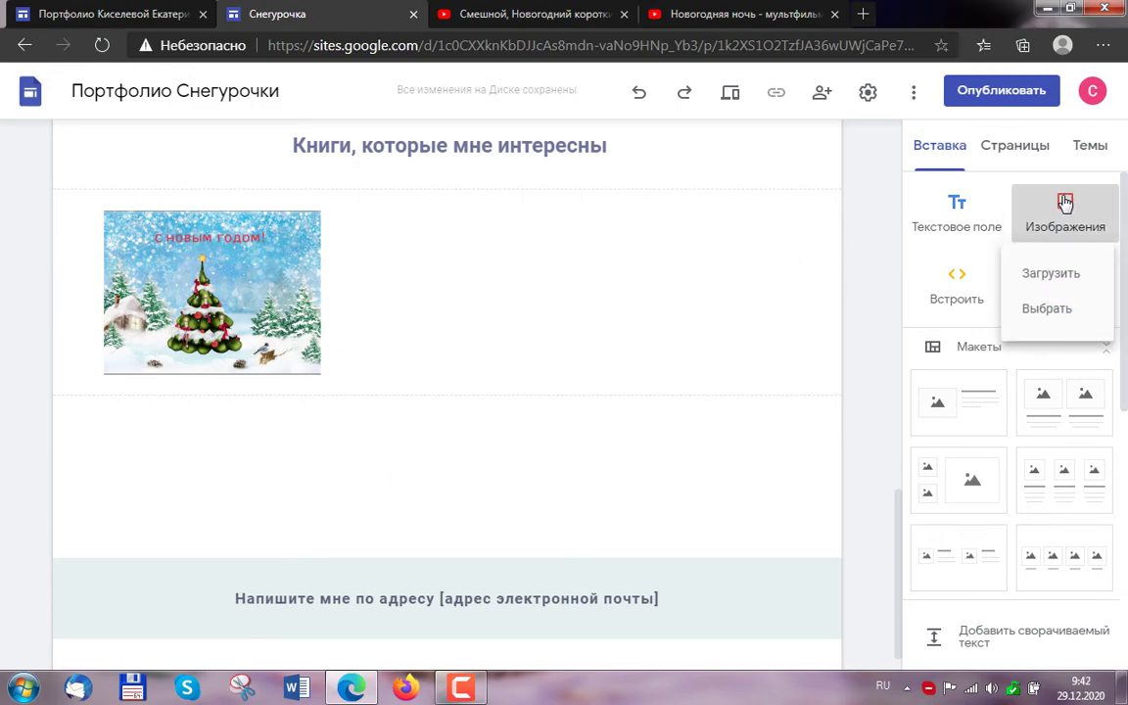
{"action": "left_click", "coordinate": [1050, 320]}
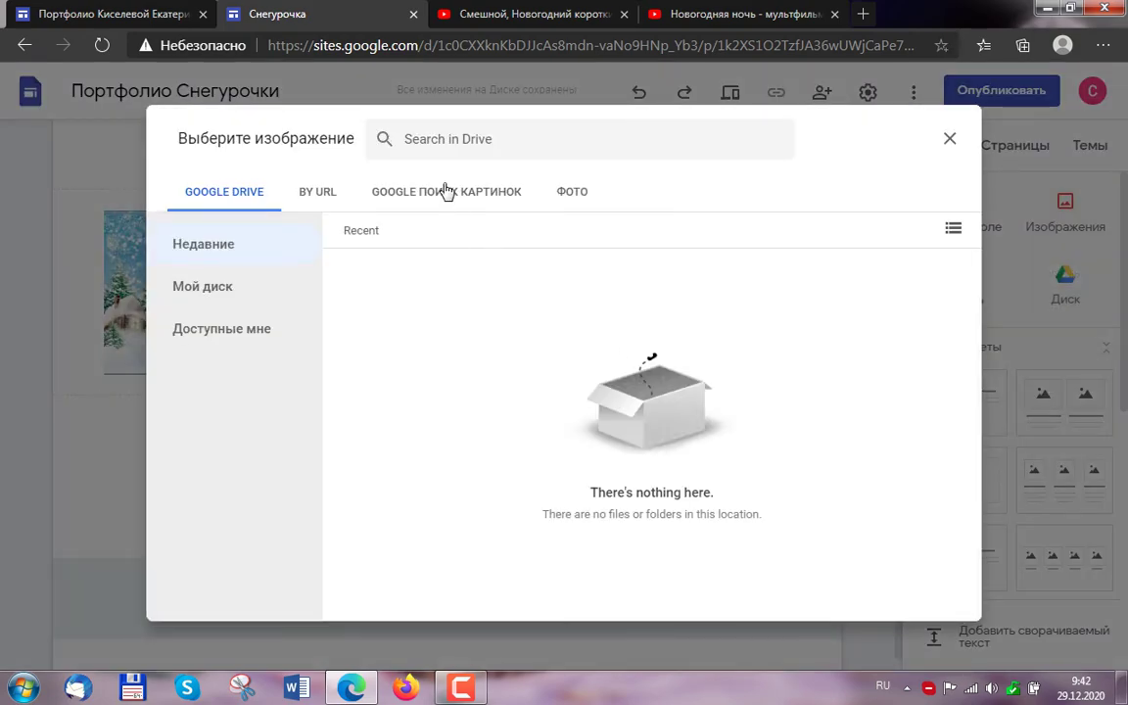
{"action": "left_click", "coordinate": [437, 196]}
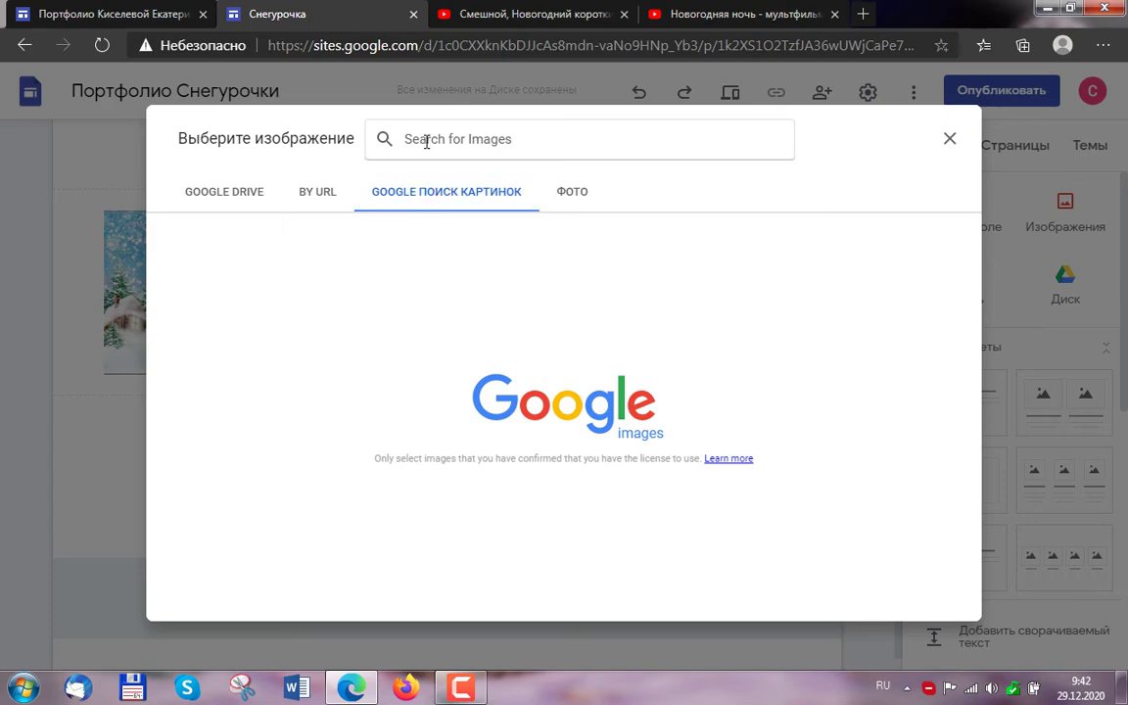
{"action": "type", "text": "новый "}
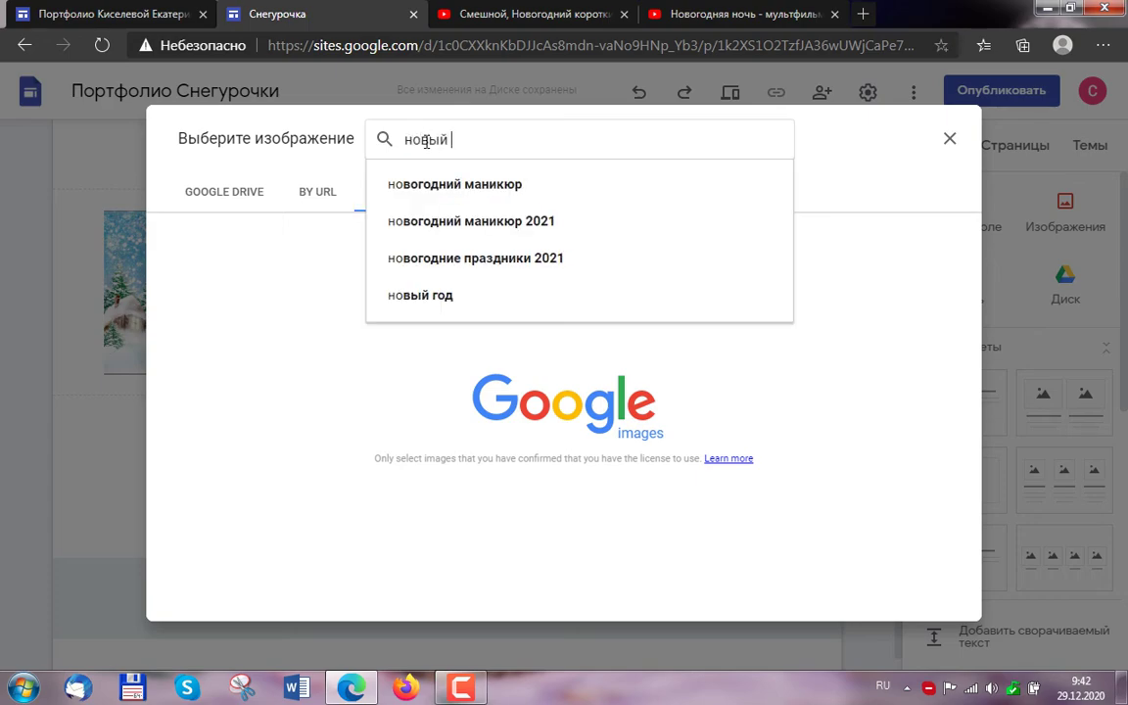
{"action": "type", "text": "год"}
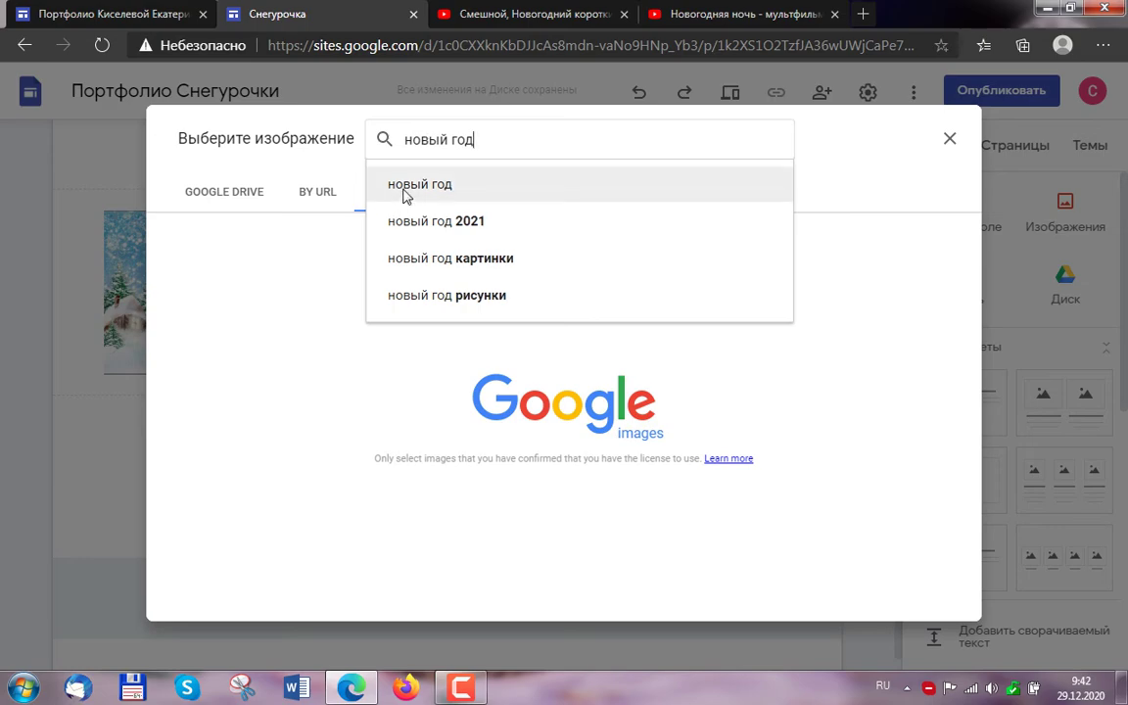
{"action": "left_click", "coordinate": [406, 191]}
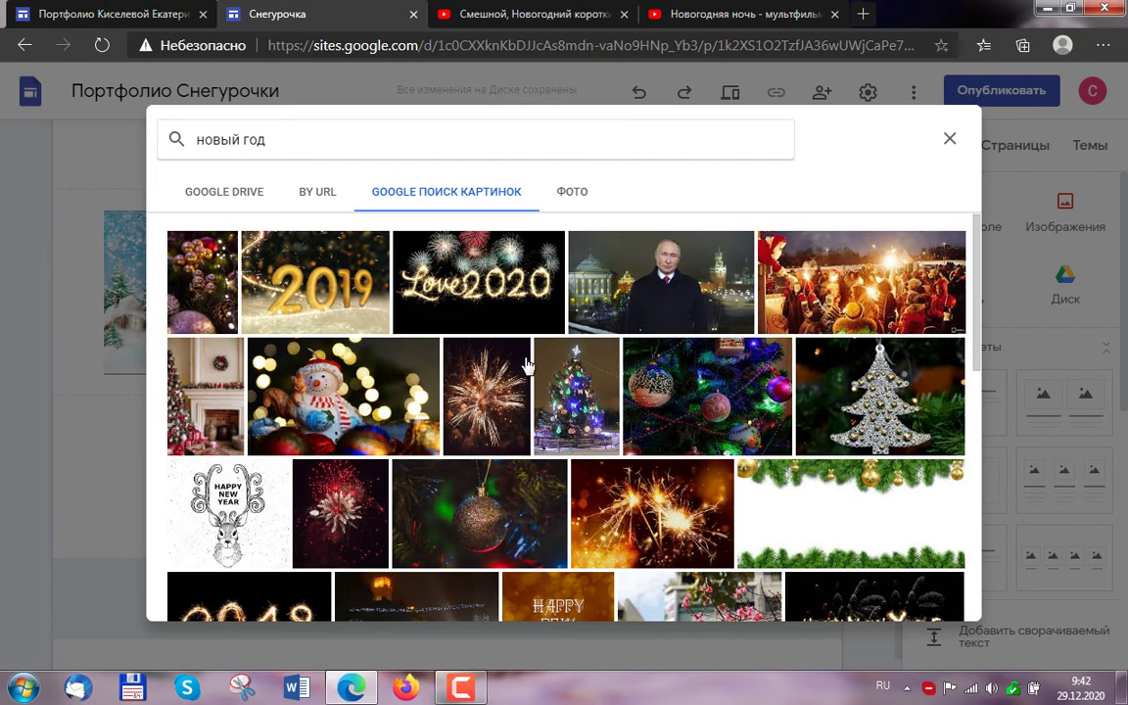
Step: Insert the photo of the festive night crowd with sparklers and place it to the right of the New Year card
{"action": "left_click", "coordinate": [847, 297]}
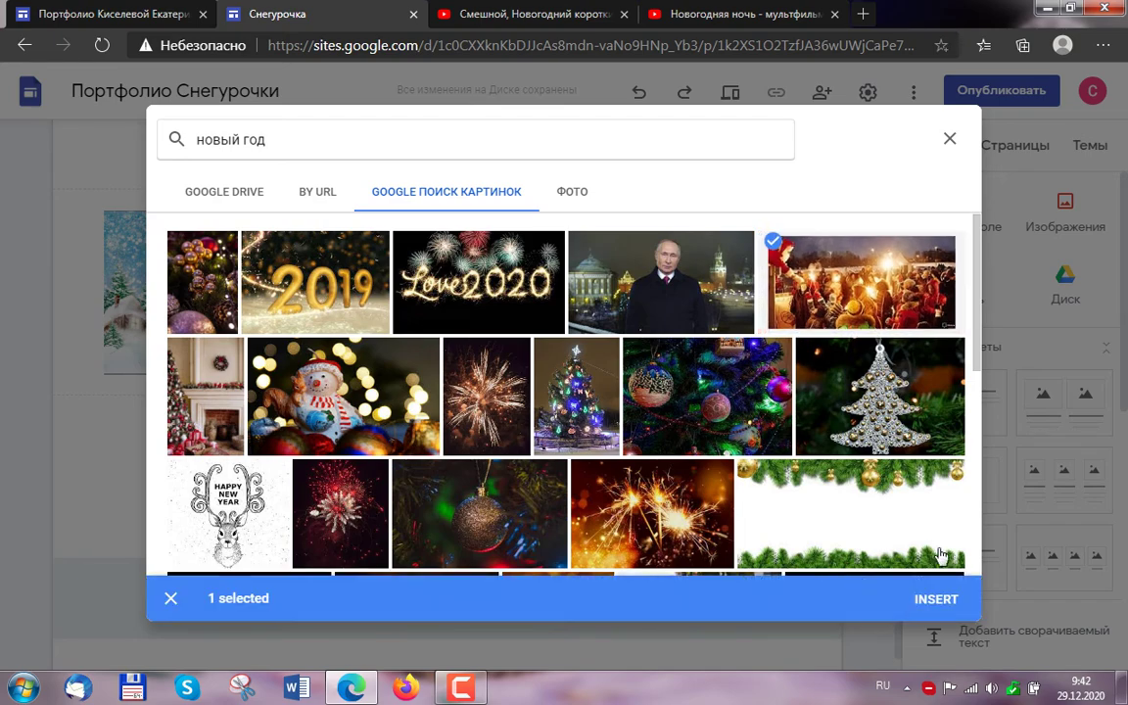
{"action": "left_click", "coordinate": [938, 601]}
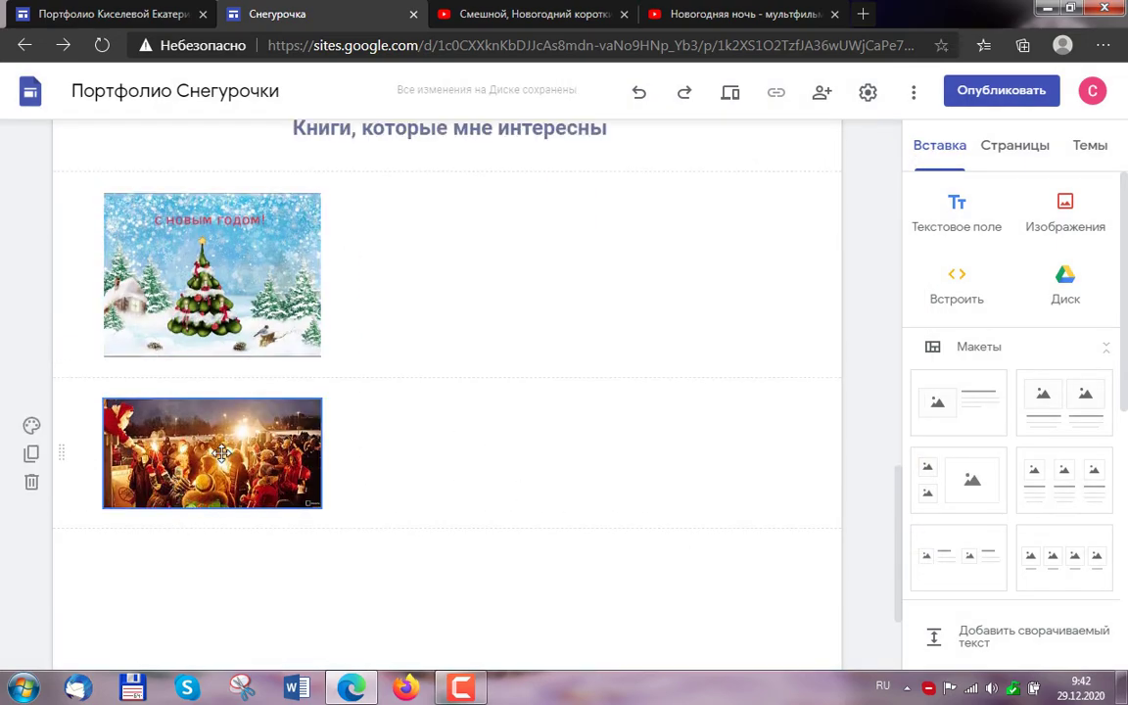
{"action": "left_click_drag", "start_coordinate": [195, 403], "coordinate": [479, 254]}
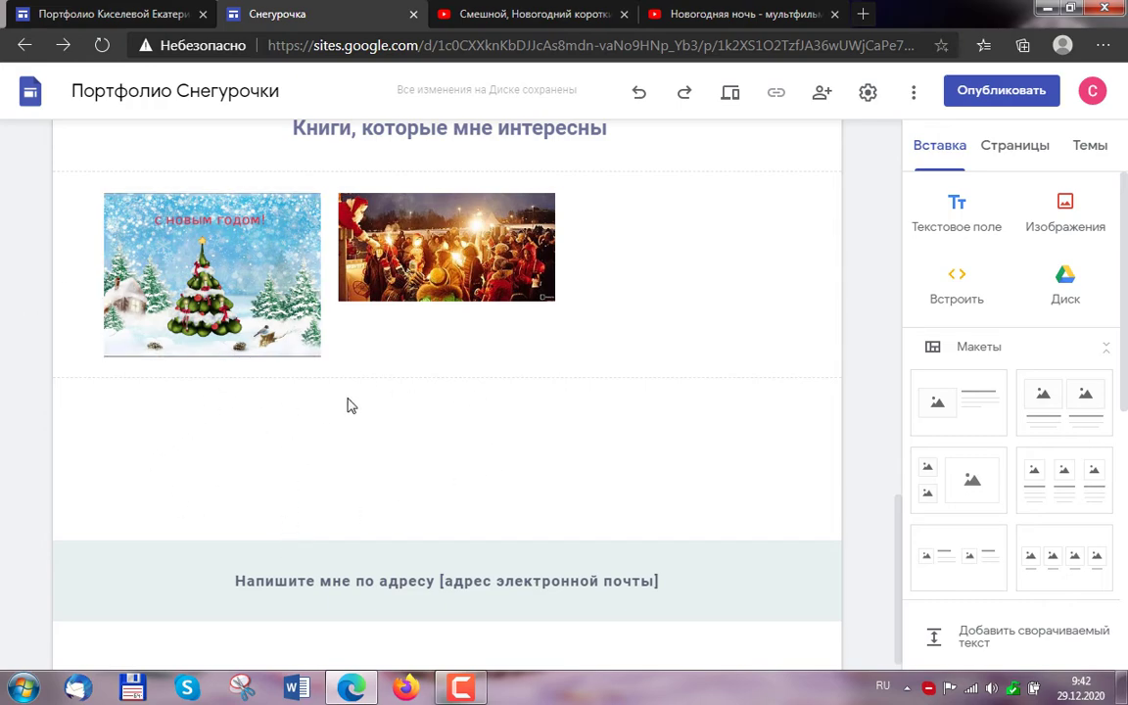
Step: Add a text box below the two pictures reading "Мультфильмы, которые мне нравятся"
{"action": "scroll", "coordinate": [325, 434], "scroll_direction": "down", "scroll_amount": 1}
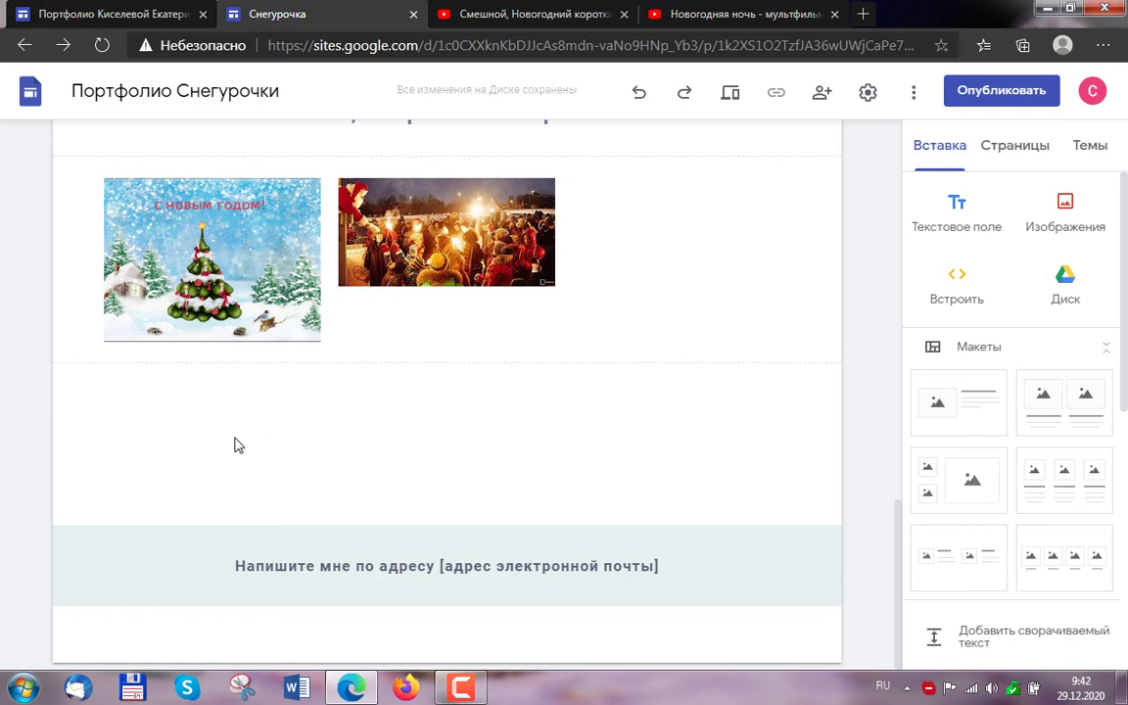
{"action": "left_click", "coordinate": [956, 207]}
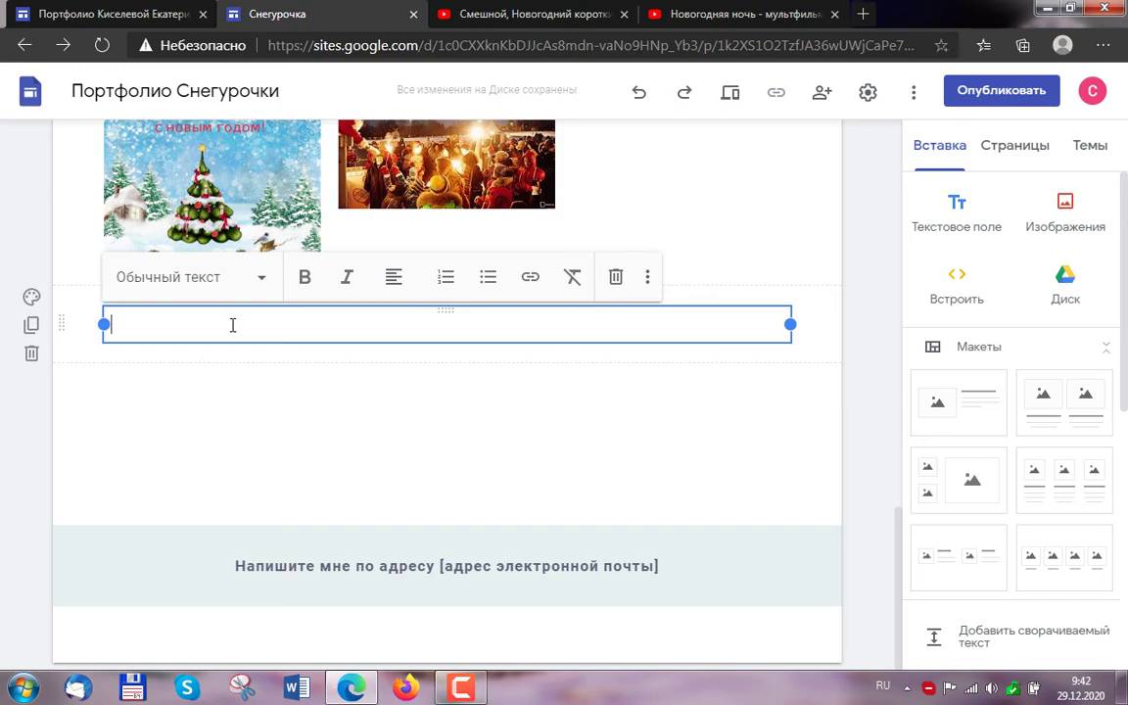
{"action": "type", "text": "Мультфи"}
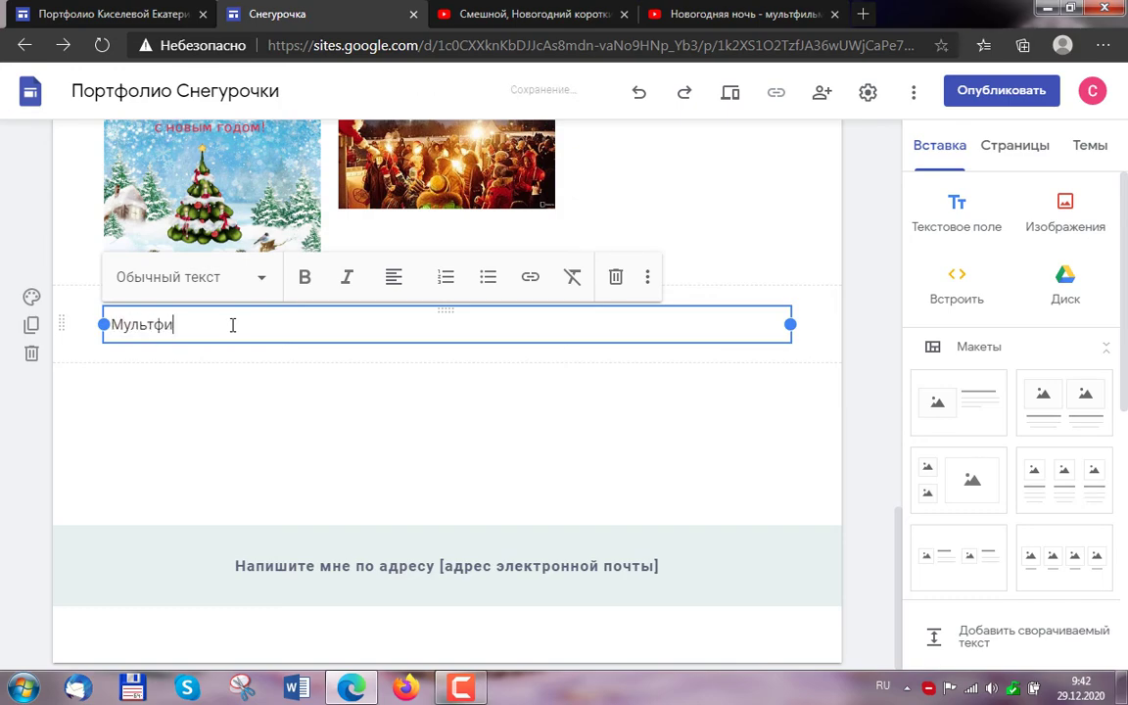
{"action": "type", "text": "льмы, кото"}
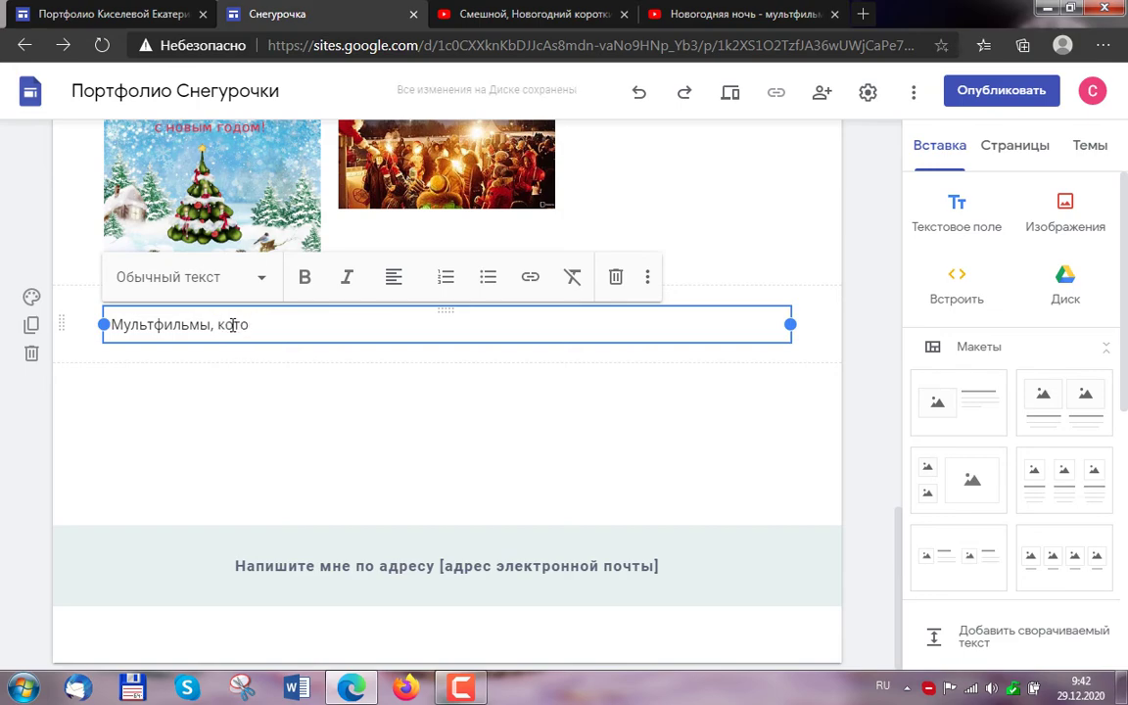
{"action": "type", "text": "рые м"}
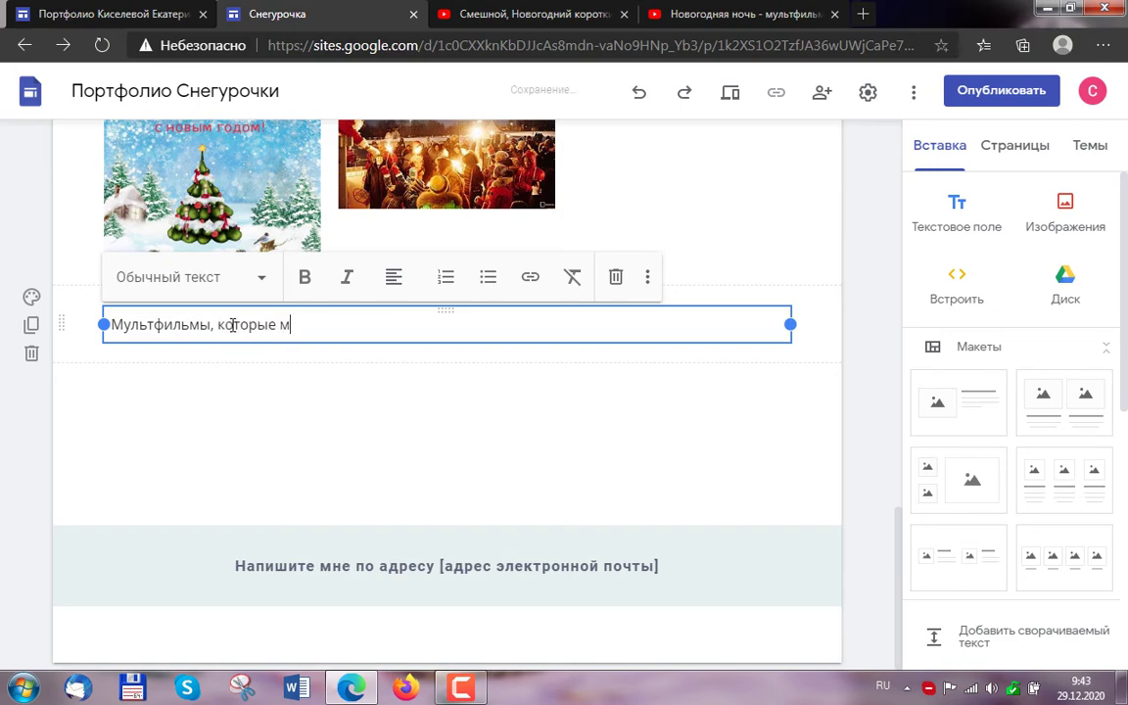
{"action": "type", "text": "не нравятся"}
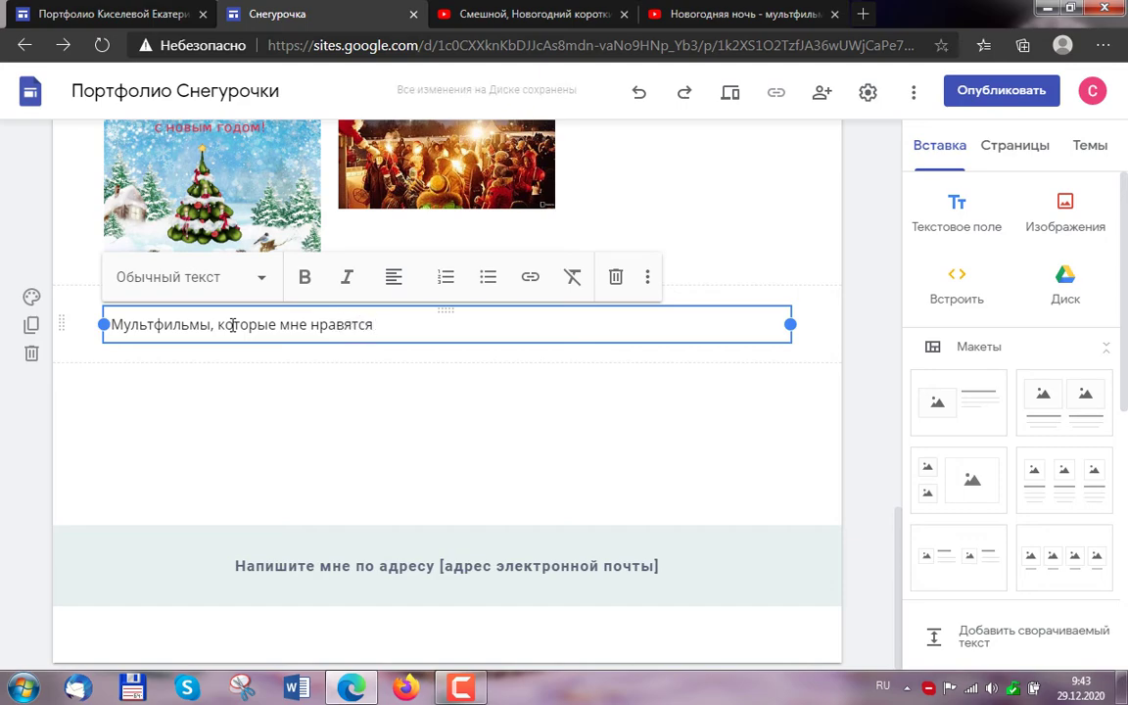
{"action": "left_click", "coordinate": [328, 430]}
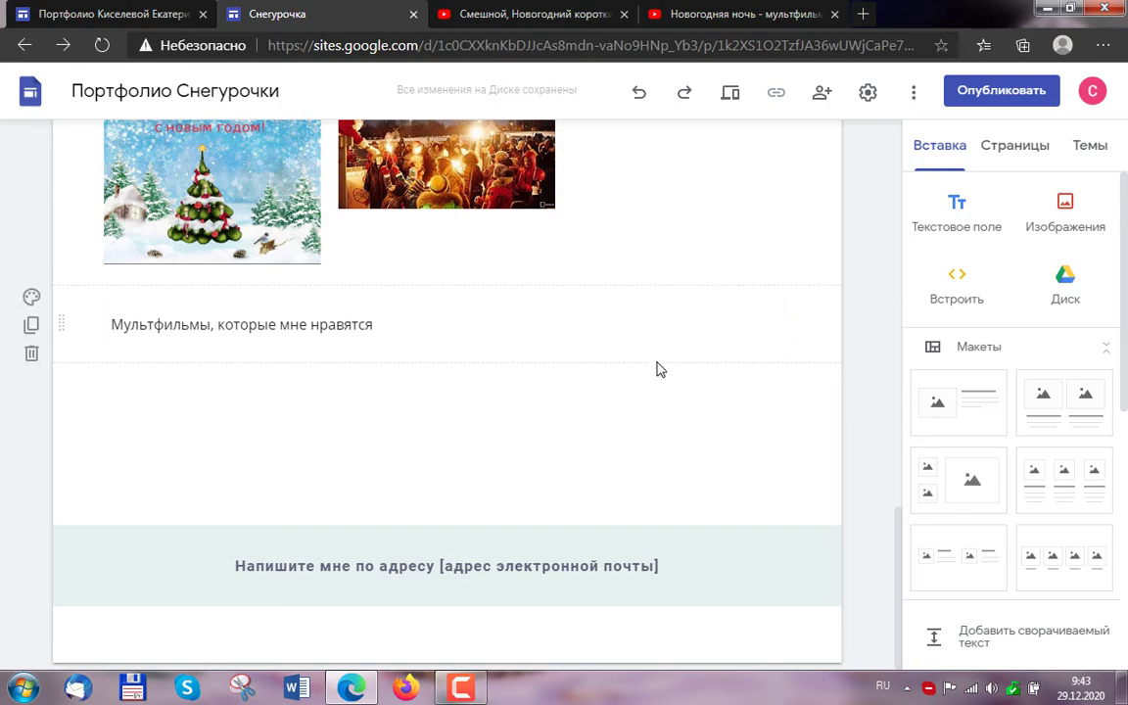
Step: Embed the YouTube cartoon "Смешной, Новогодний короткий мультик" by its copied URL below the "Мультфильмы, которые мне нравятся" text
{"action": "left_click", "coordinate": [568, 15]}
{"action": "left_click", "coordinate": [710, 16]}
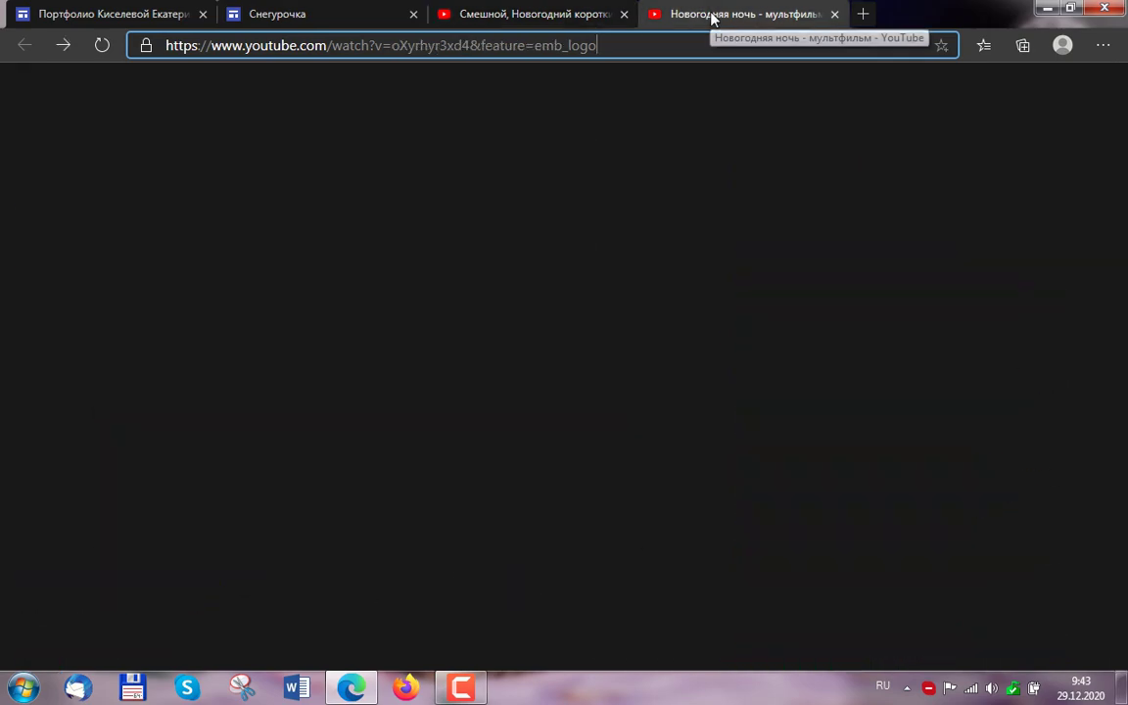
{"action": "left_click", "coordinate": [335, 12]}
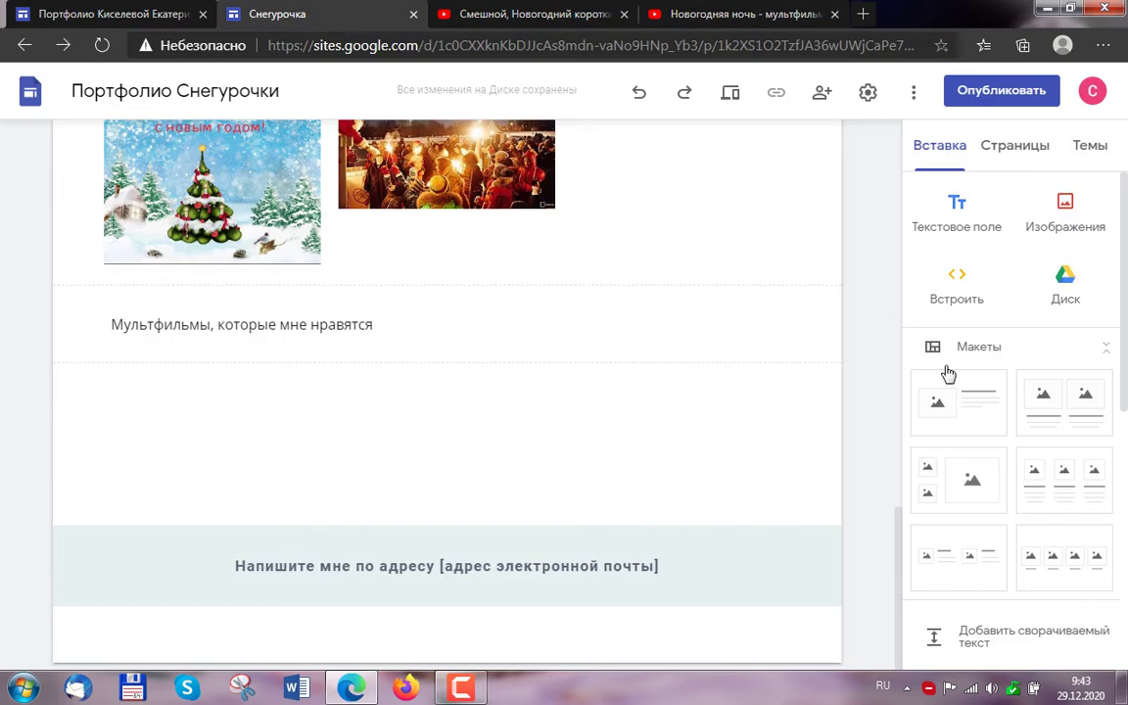
{"action": "left_click", "coordinate": [954, 286]}
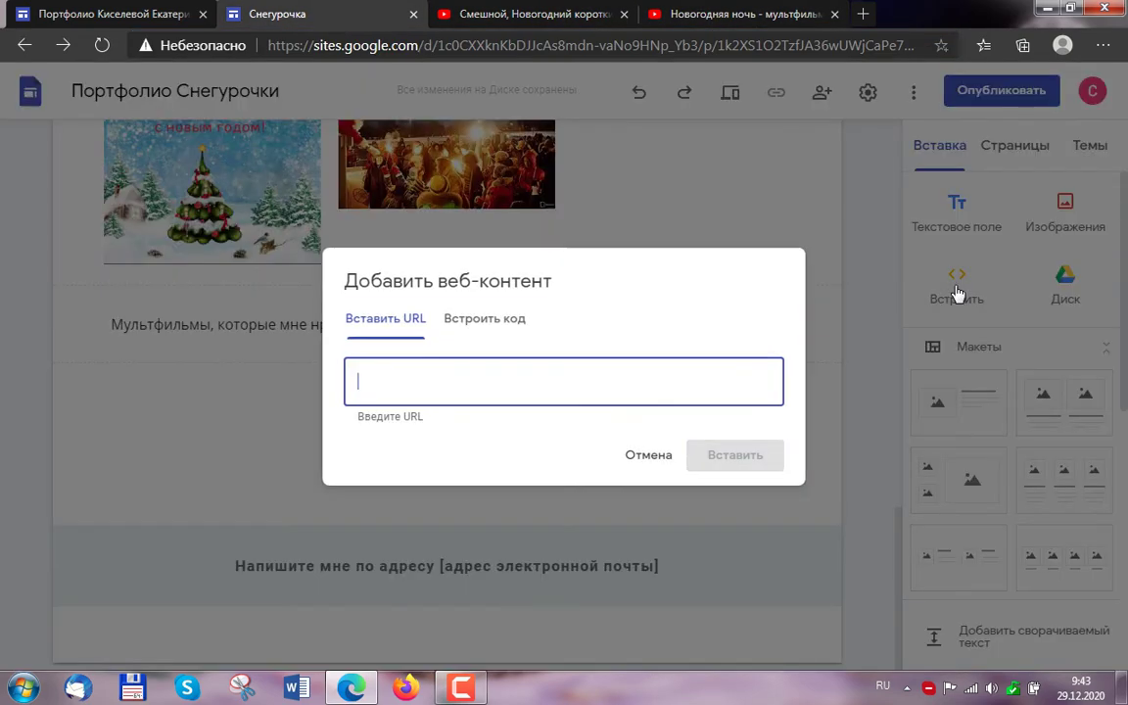
{"action": "left_click", "coordinate": [529, 18]}
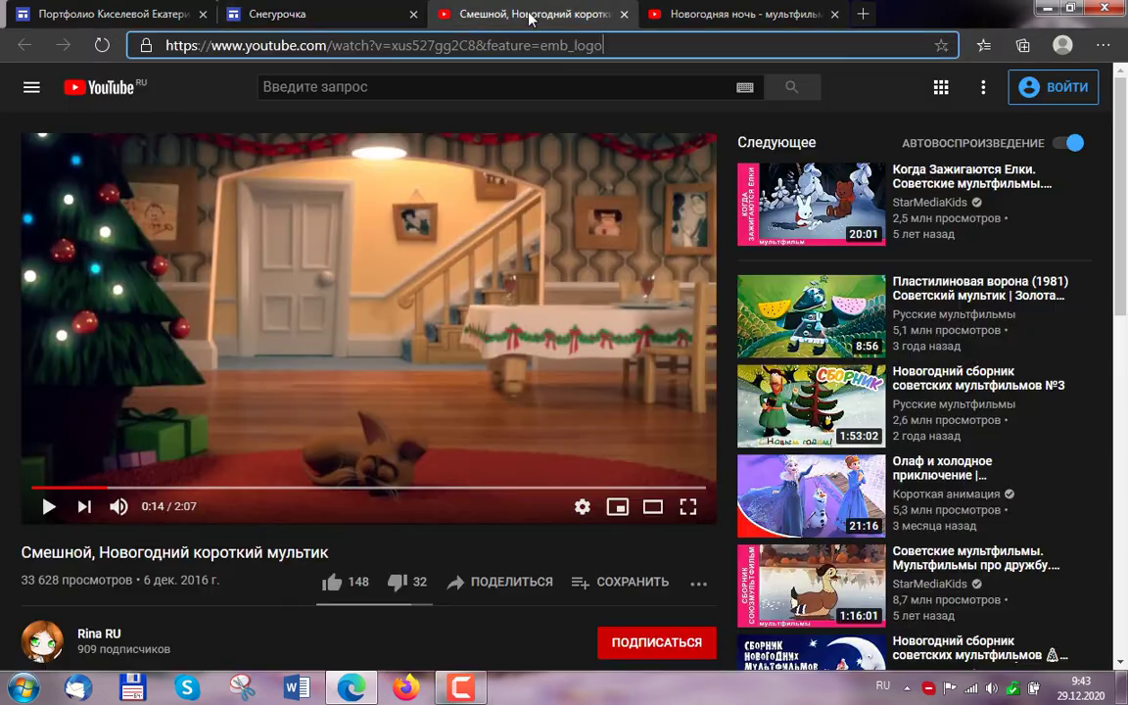
{"action": "triple_click", "coordinate": [467, 44]}
{"action": "key", "text": "ctrl+c"}
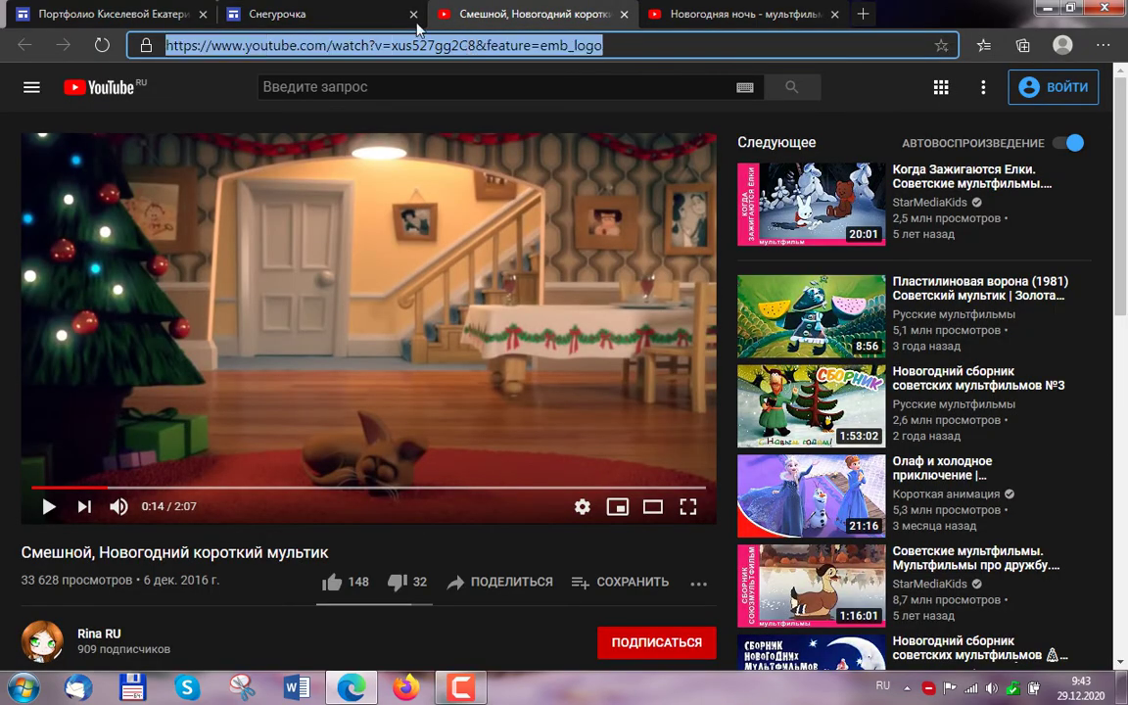
{"action": "left_click", "coordinate": [294, 14]}
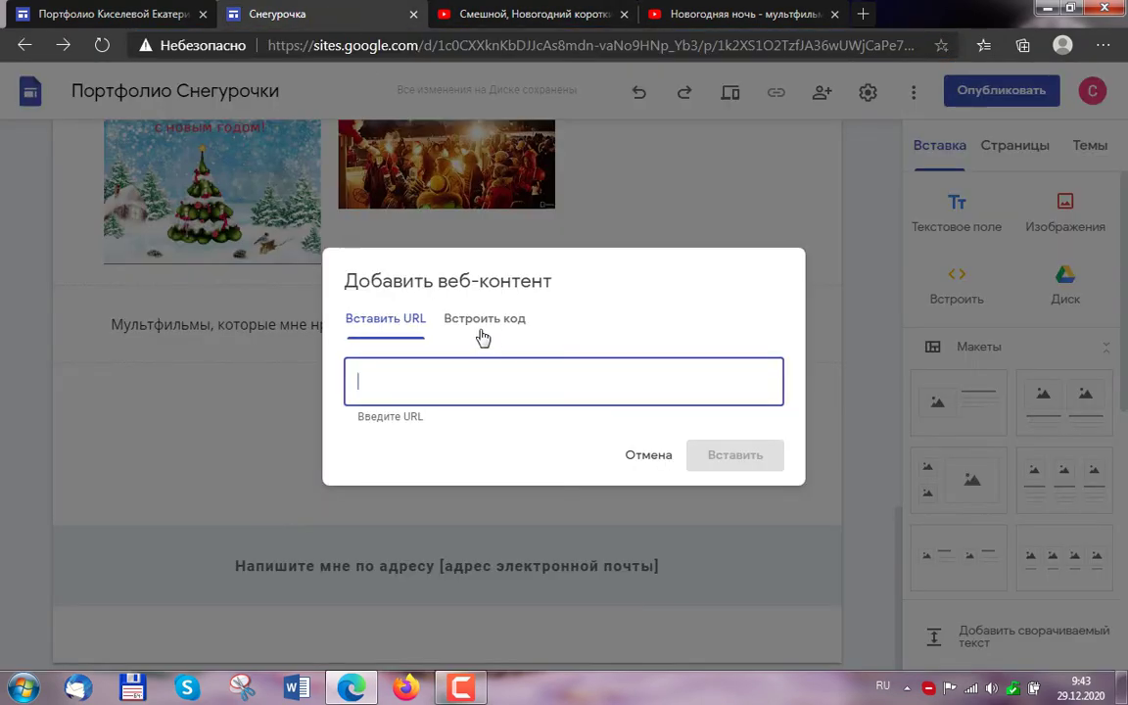
{"action": "key", "text": "ctrl+v"}
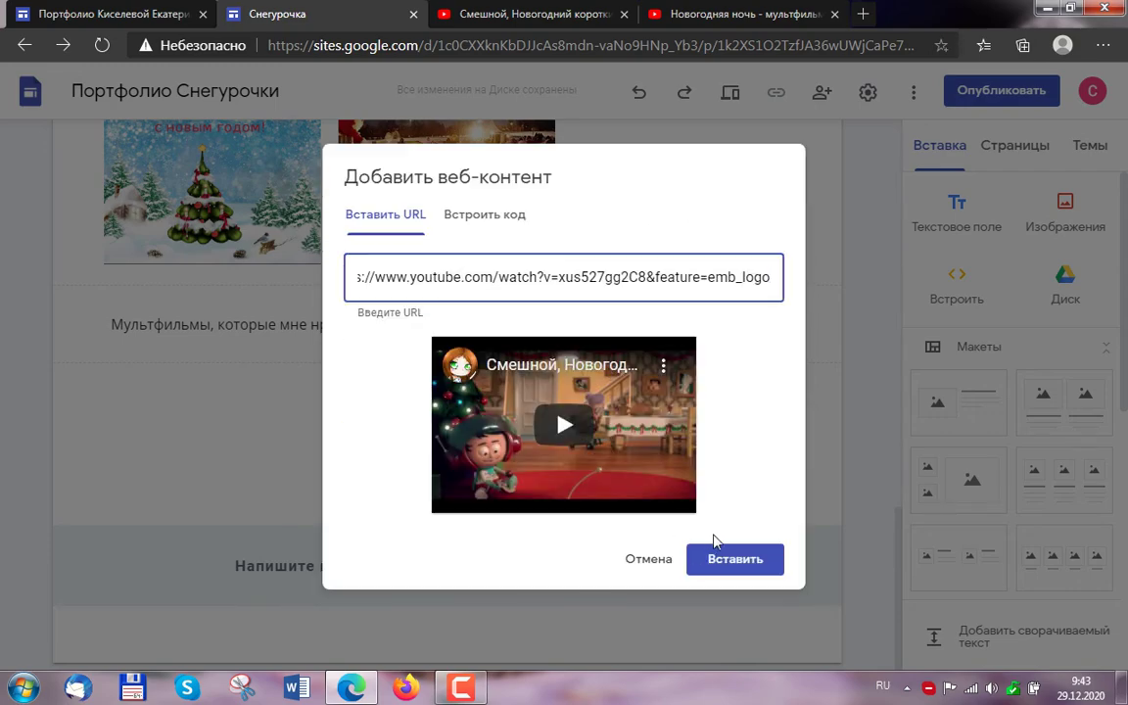
{"action": "left_click", "coordinate": [737, 563]}
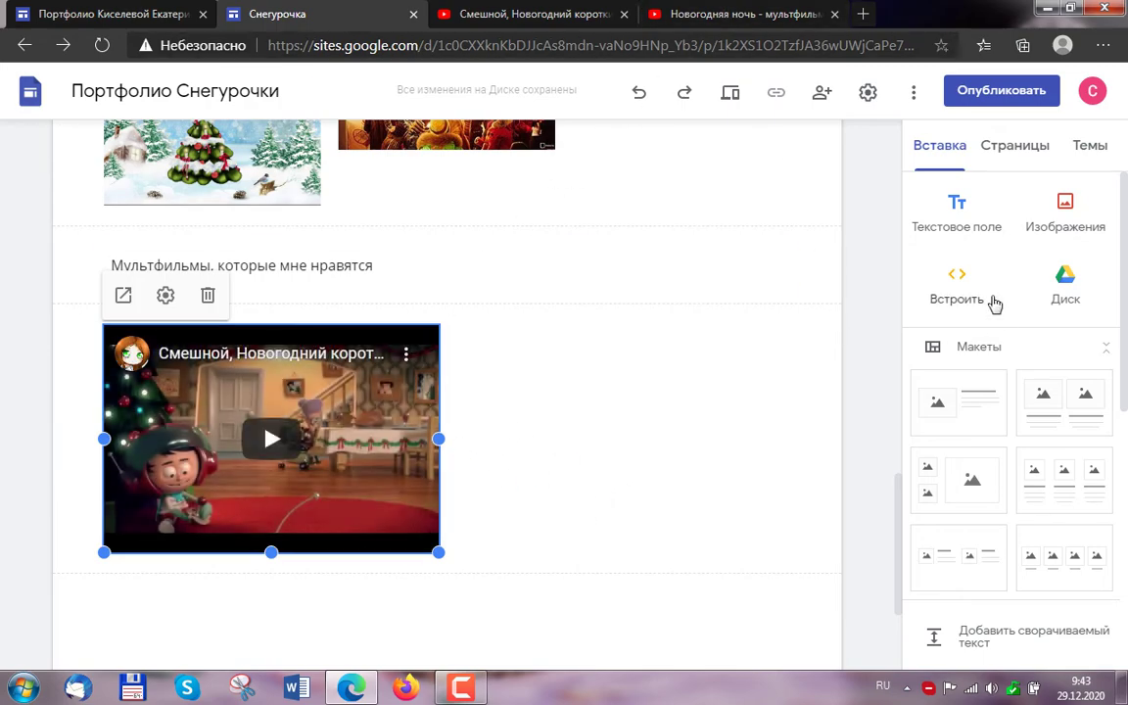
{"action": "left_click", "coordinate": [626, 553]}
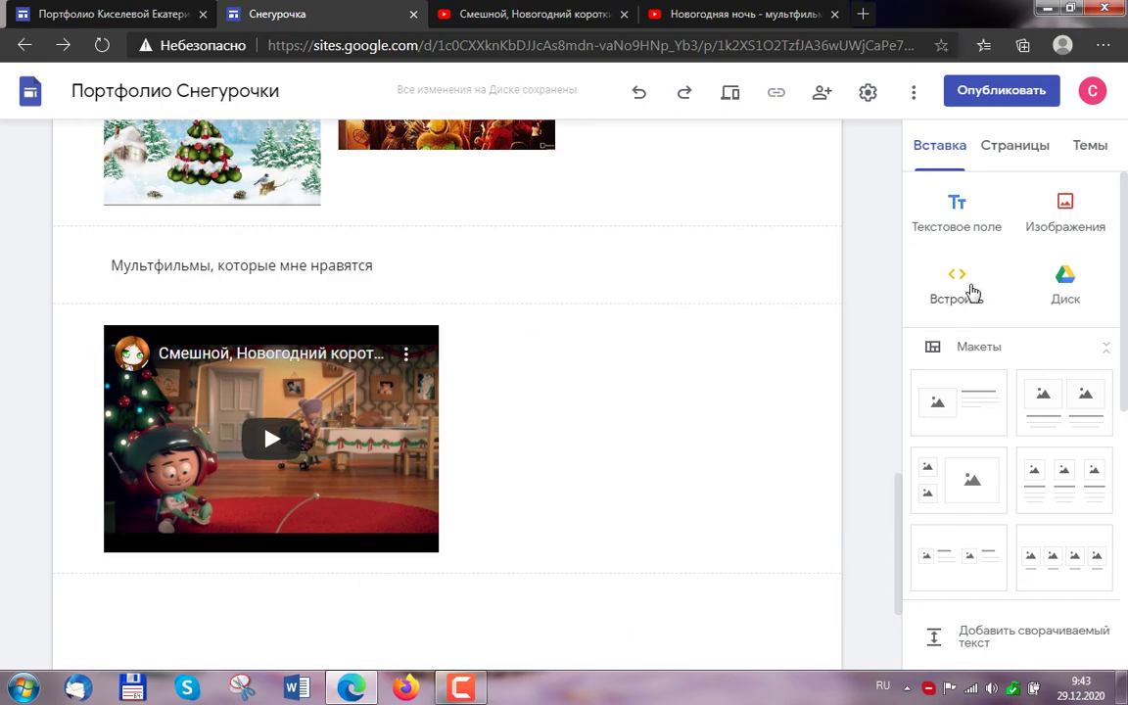
Step: Embed the YouTube cartoon "Новогодняя ночь - мультфильм" by its copied URL below the first video
{"action": "left_click", "coordinate": [956, 284]}
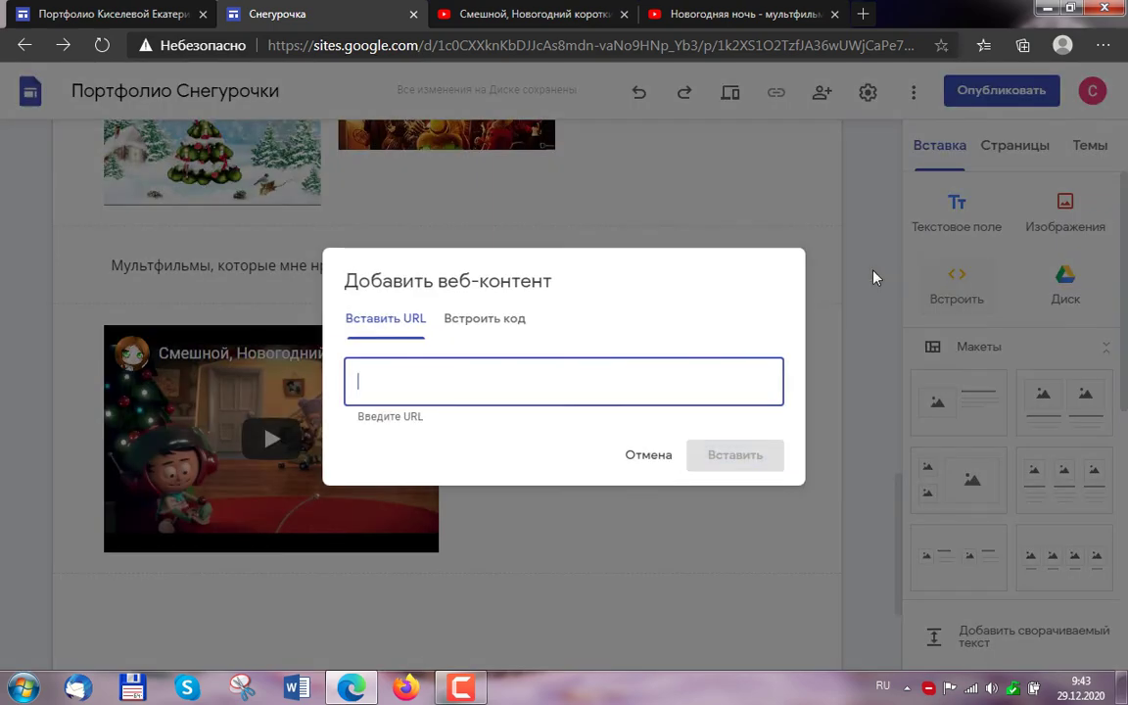
{"action": "left_click", "coordinate": [697, 22]}
{"action": "triple_click", "coordinate": [507, 45]}
{"action": "key", "text": "ctrl+c"}
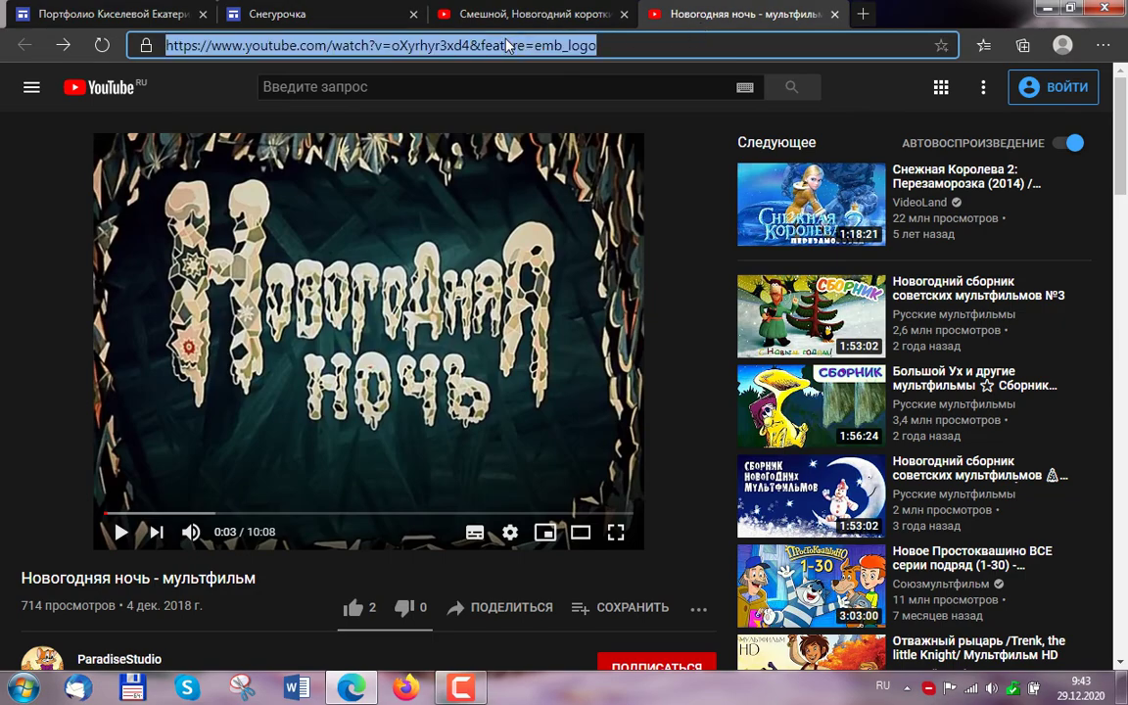
{"action": "left_click", "coordinate": [330, 17]}
{"action": "key", "text": "ctrl+v"}
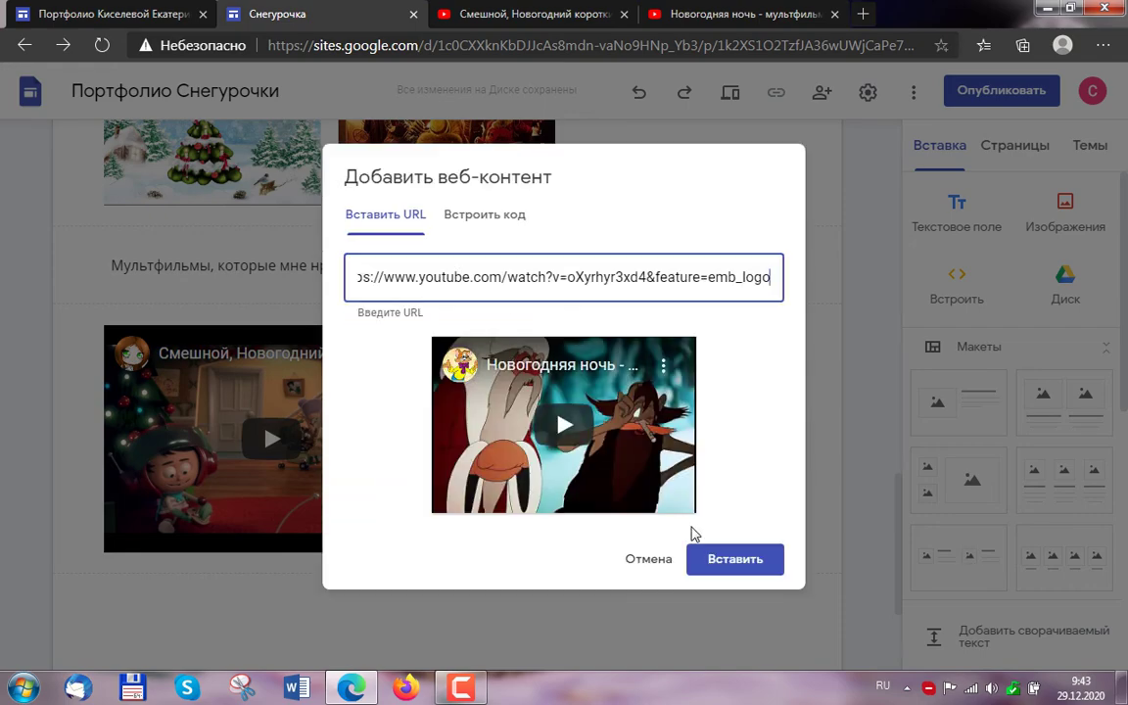
{"action": "left_click", "coordinate": [735, 561]}
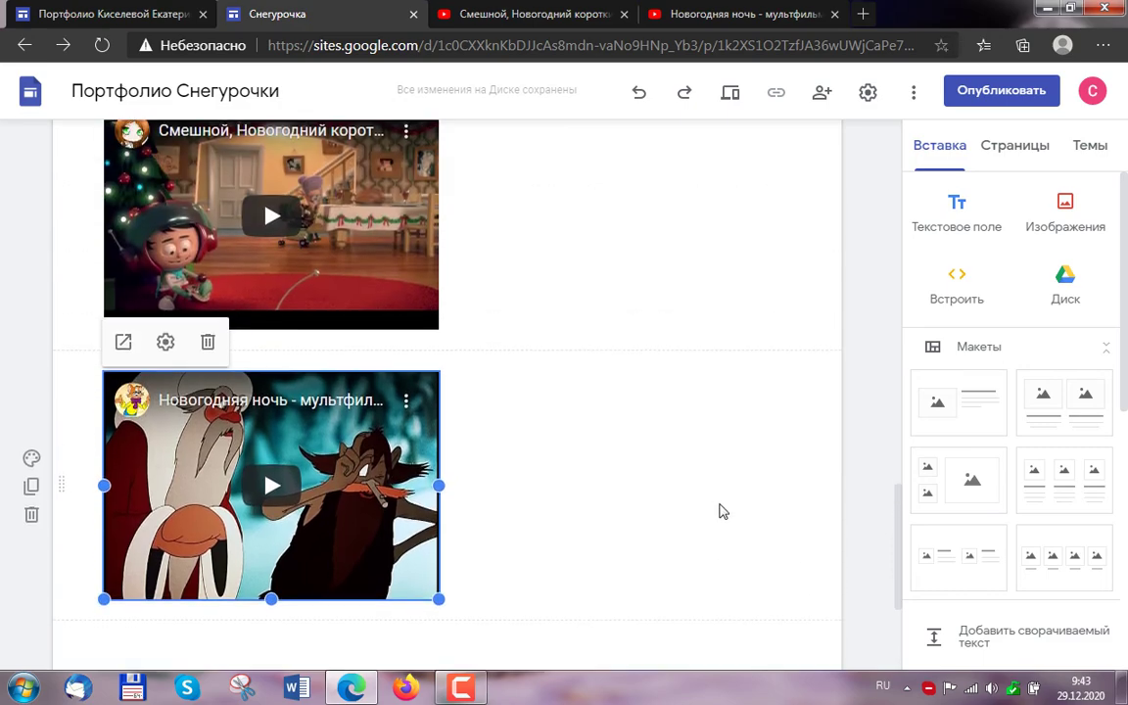
Step: Move the "Новогодняя ночь" video up into the first cartoon's row, to the right of that cartoon
{"action": "left_click", "coordinate": [676, 519]}
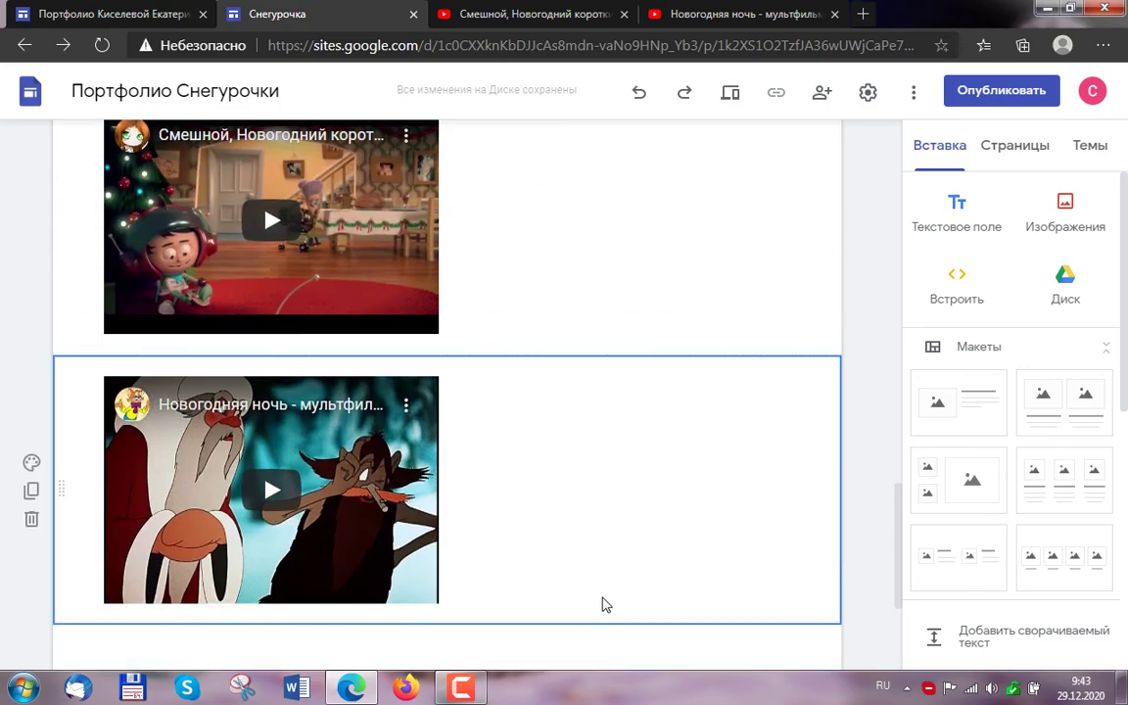
{"action": "left_click", "coordinate": [254, 453]}
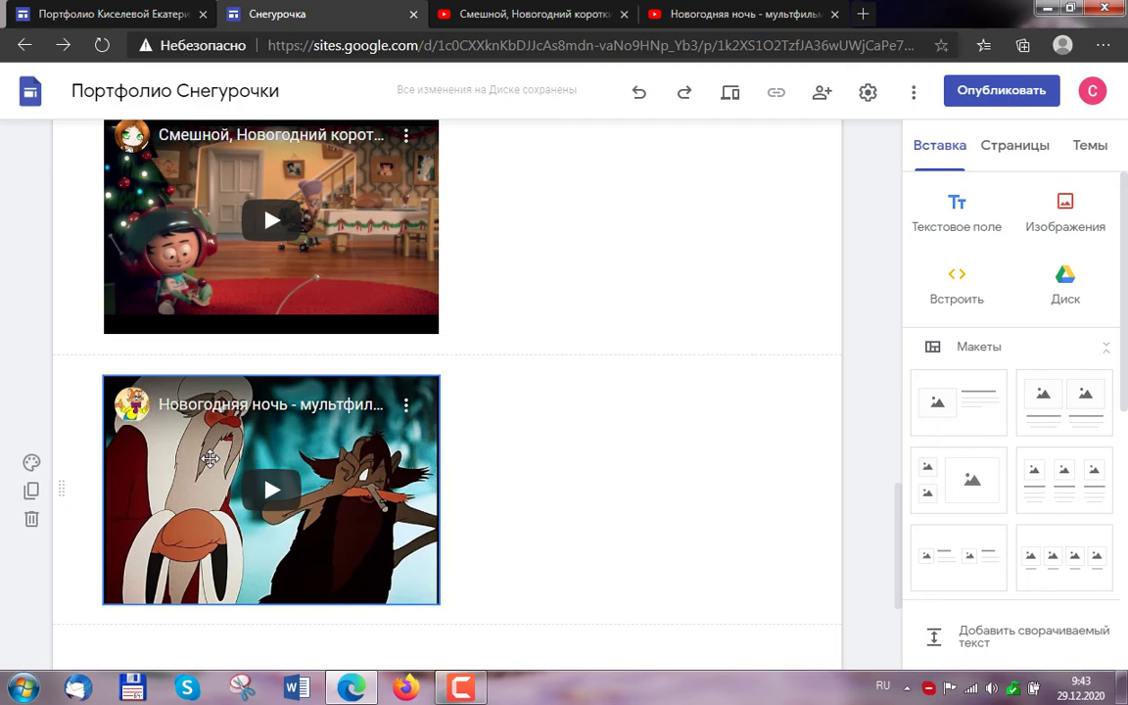
{"action": "left_click_drag", "start_coordinate": [211, 458], "coordinate": [590, 255]}
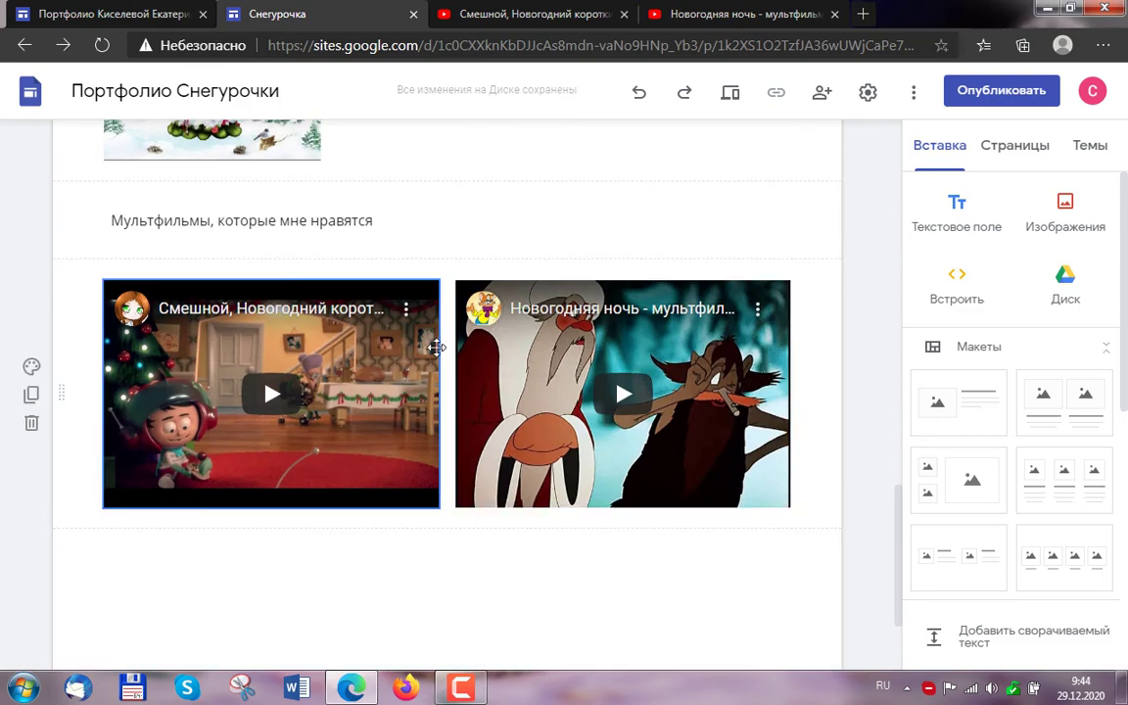
Step: Format the text "Мультфильмы, которые мне нравятся" in the "Заголовок" style and center it
{"action": "left_click", "coordinate": [335, 222]}
{"action": "left_click_drag", "start_coordinate": [377, 221], "coordinate": [91, 225]}
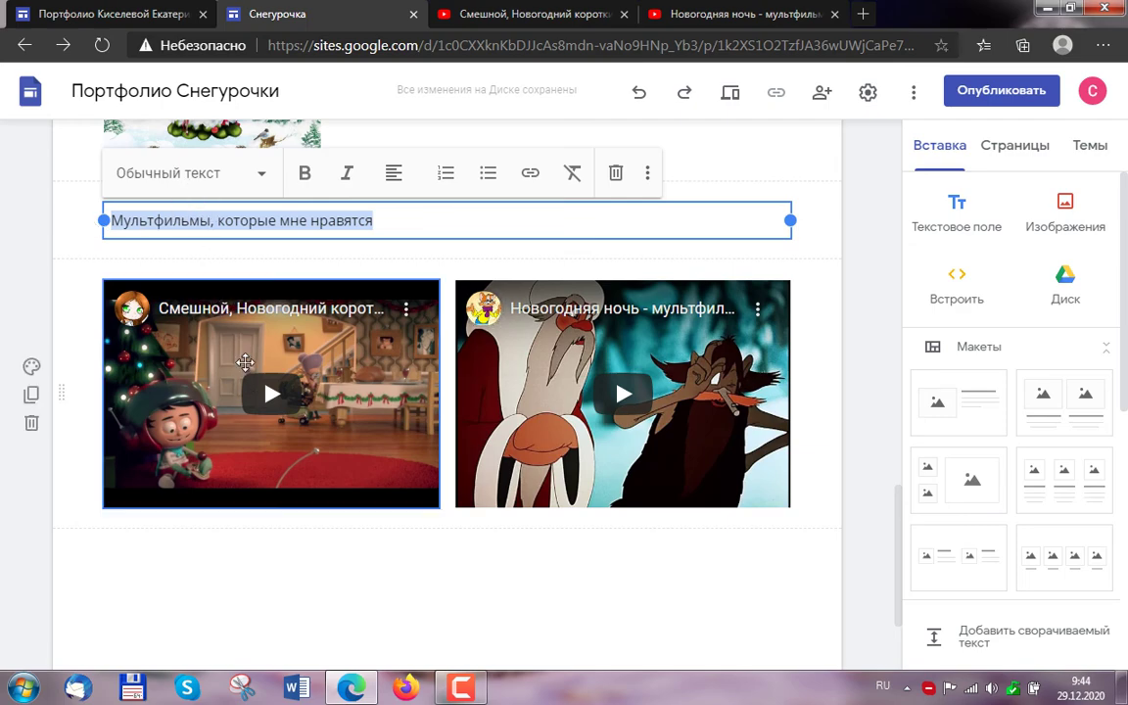
{"action": "left_click", "coordinate": [214, 176]}
{"action": "left_click", "coordinate": [179, 266]}
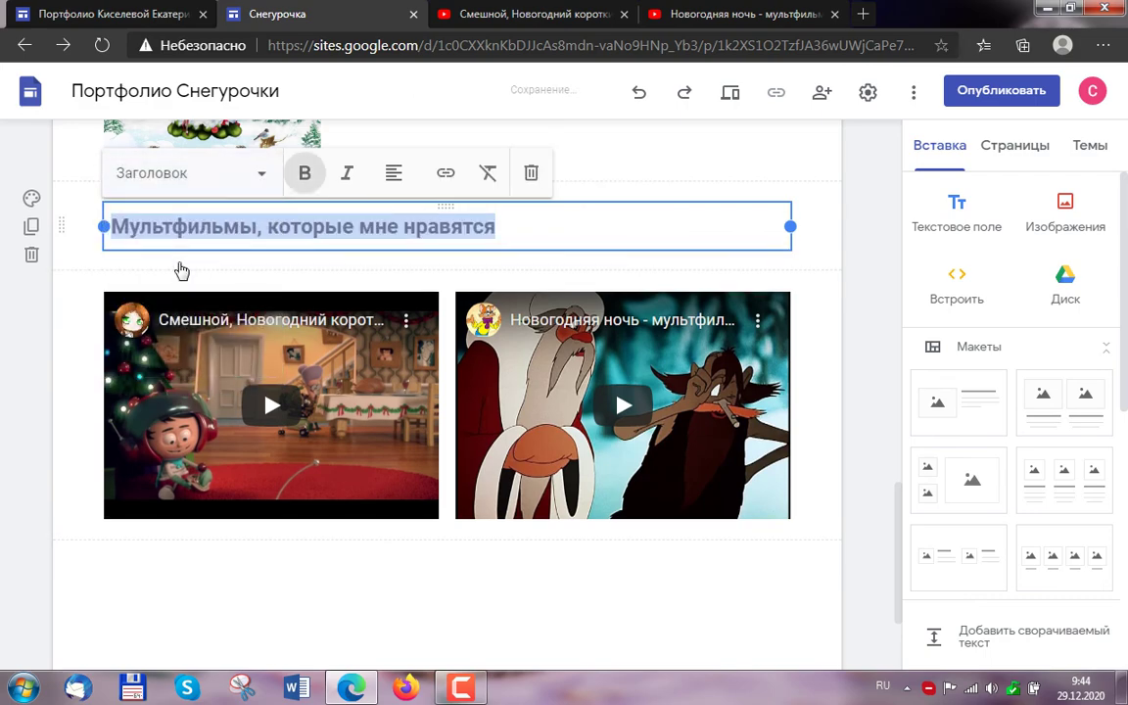
{"action": "left_click", "coordinate": [393, 173]}
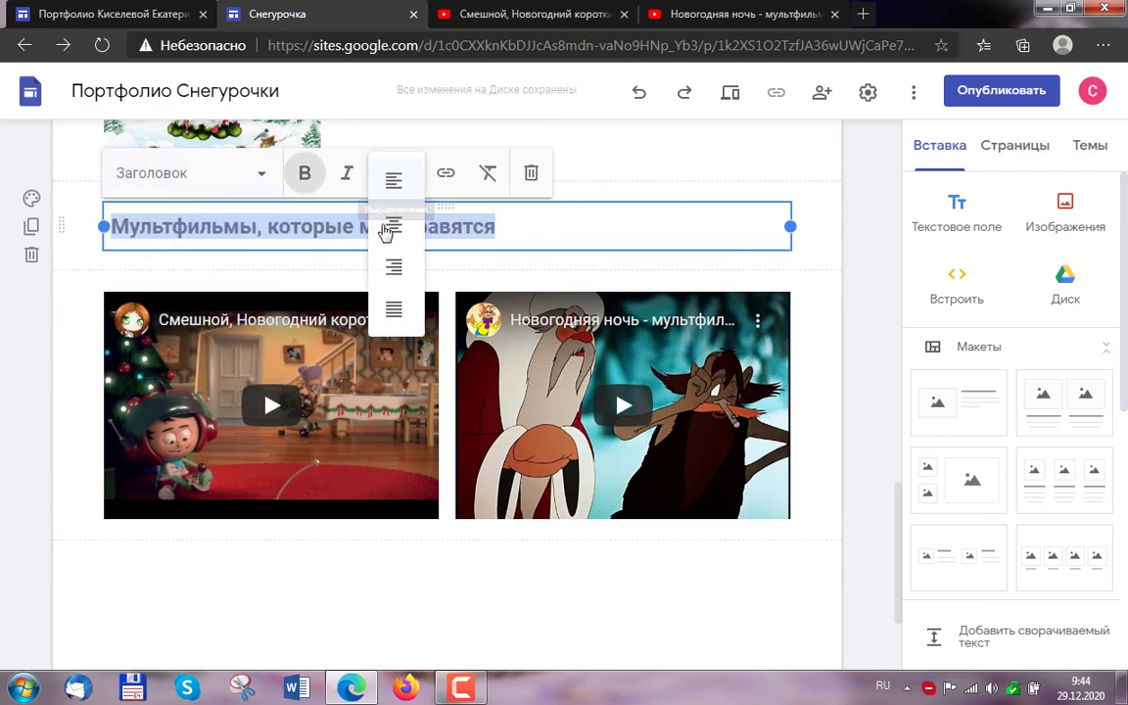
{"action": "left_click", "coordinate": [406, 232]}
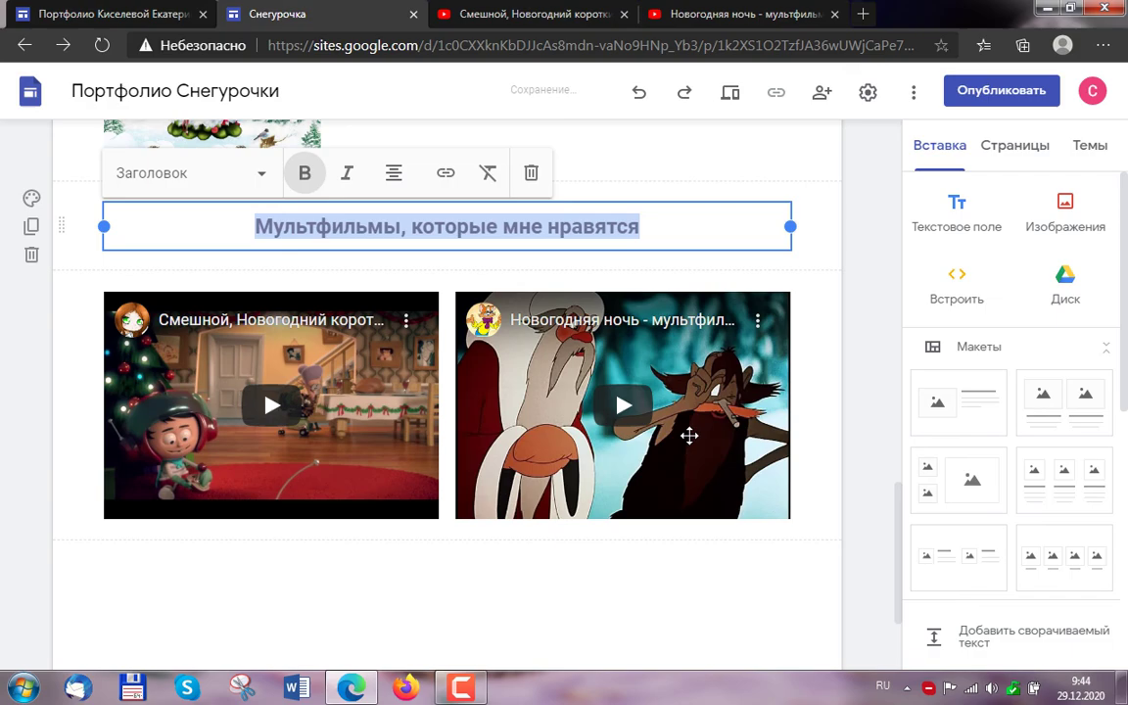
{"action": "left_click", "coordinate": [806, 585]}
Step: Set the site draft's link access to "Доступные пользователям, у которых есть ссылка" and save the sharing settings
{"action": "scroll", "coordinate": [823, 504], "scroll_direction": "up", "scroll_amount": 15}
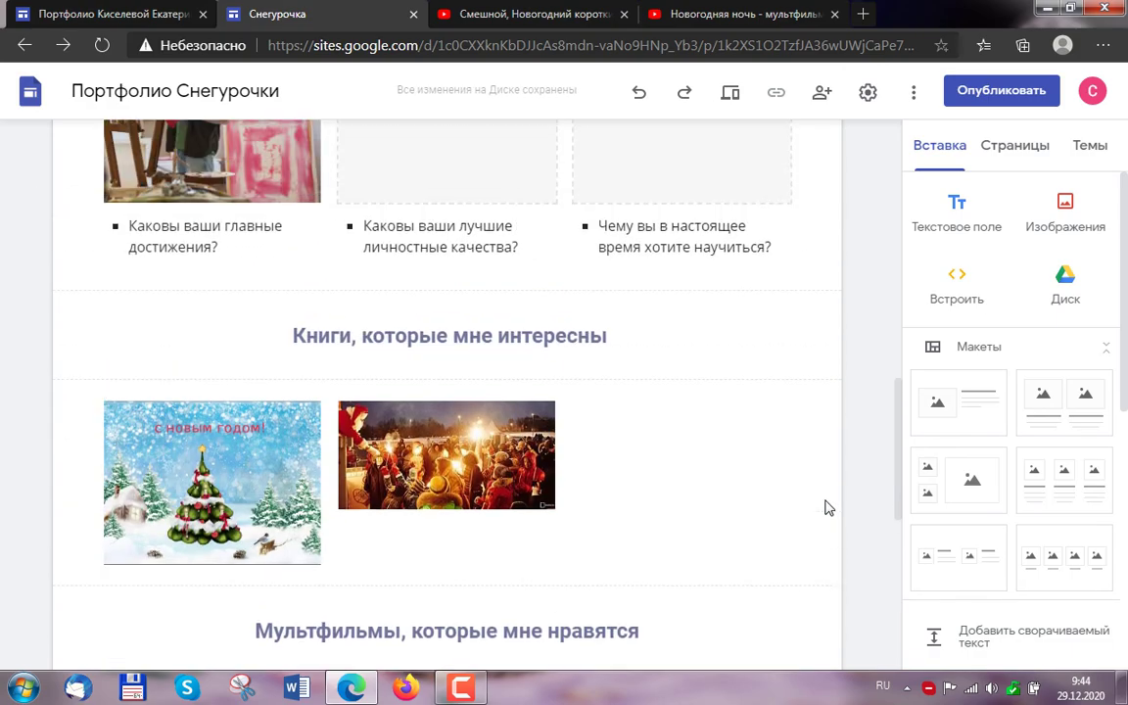
{"action": "scroll", "coordinate": [813, 480], "scroll_direction": "up", "scroll_amount": 3}
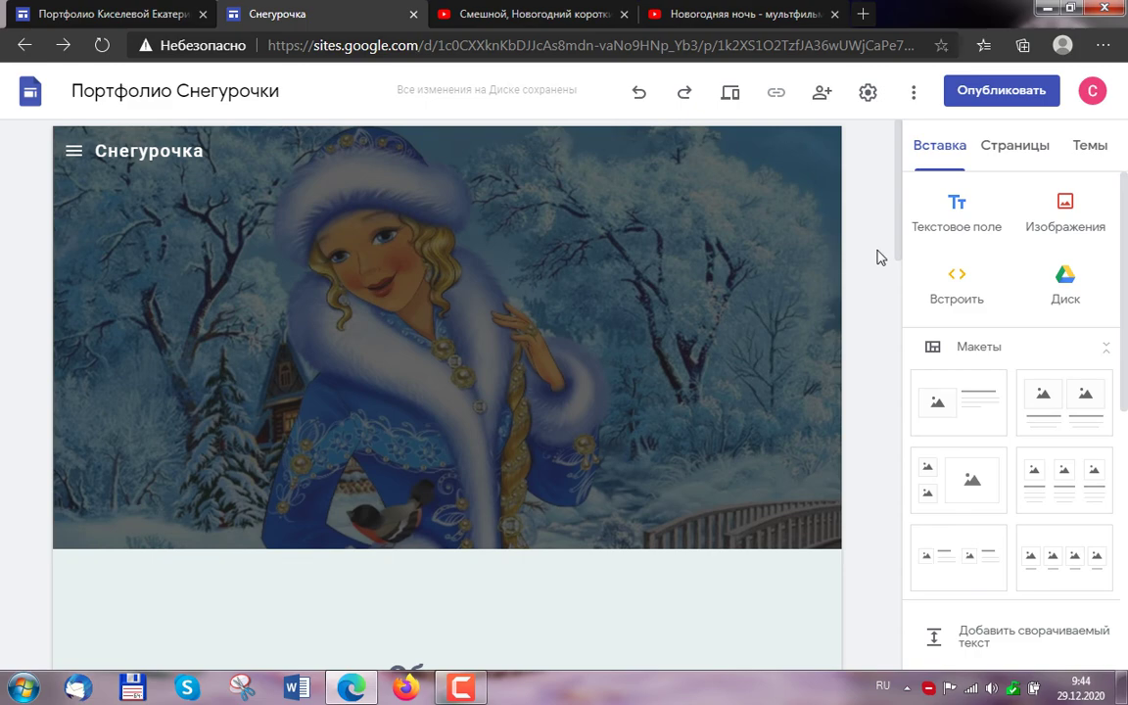
{"action": "left_click", "coordinate": [823, 98]}
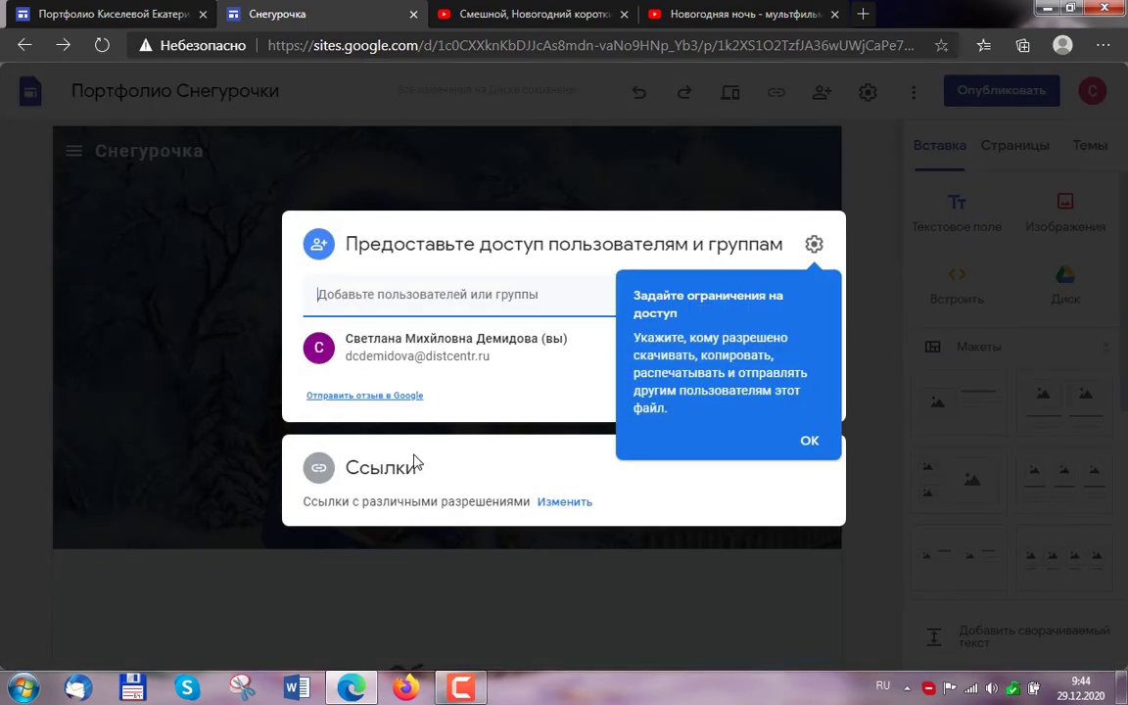
{"action": "left_click", "coordinate": [562, 504]}
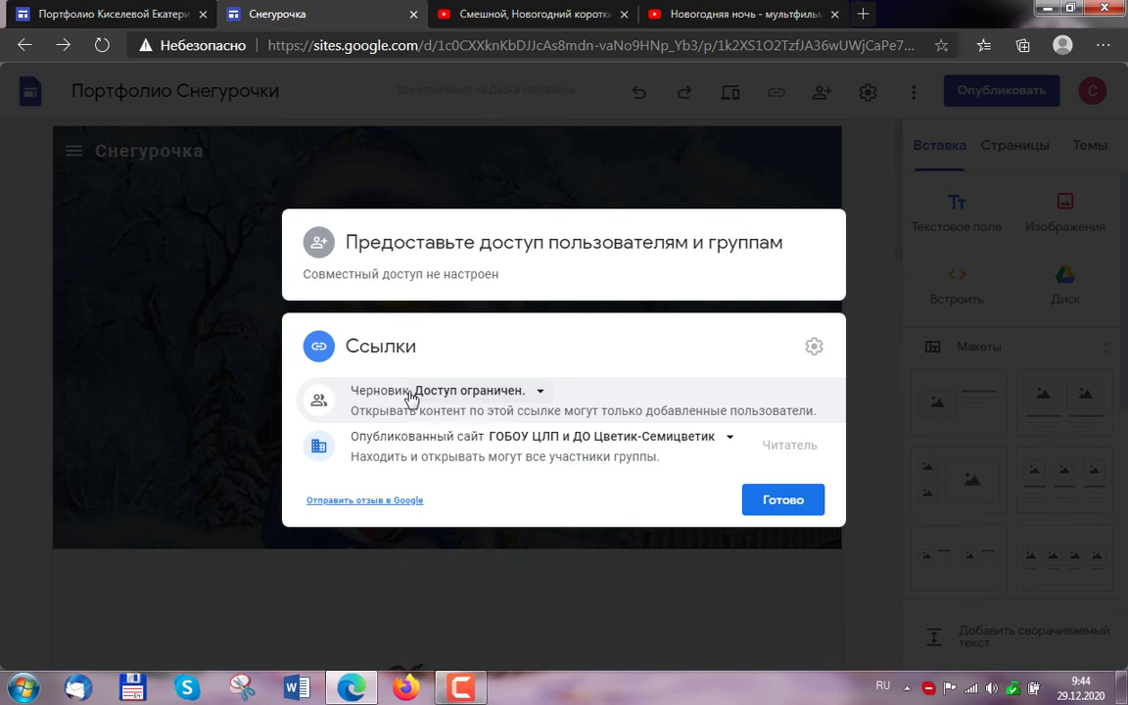
{"action": "left_click", "coordinate": [516, 394]}
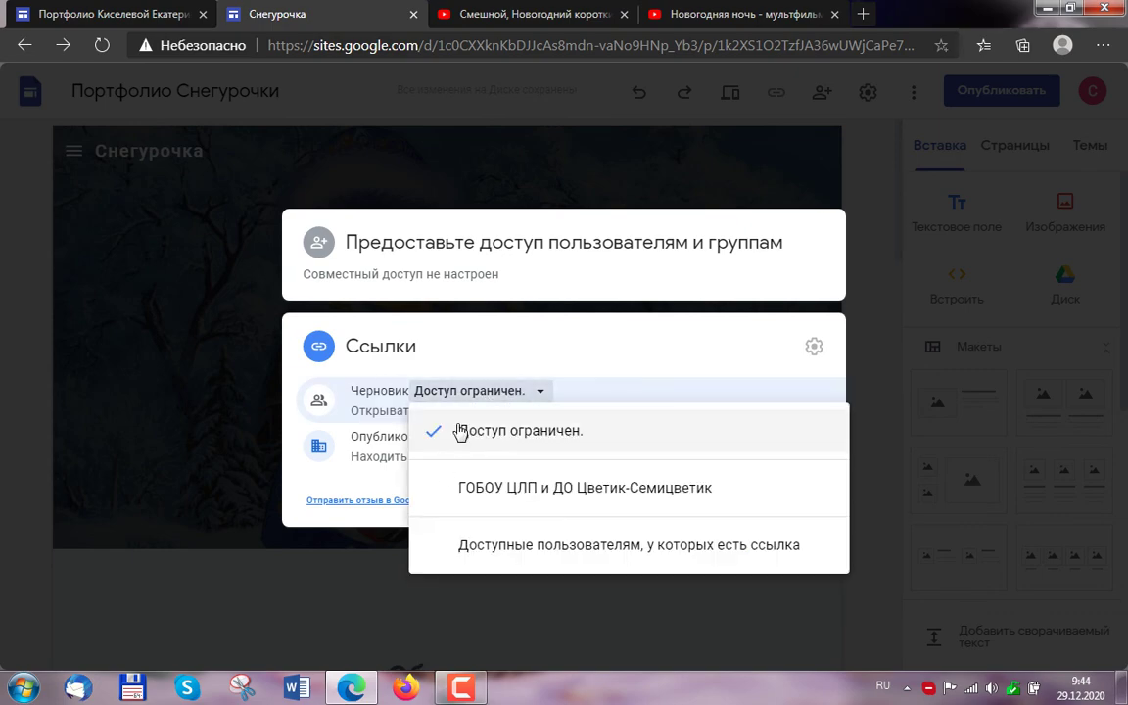
{"action": "left_click", "coordinate": [540, 559]}
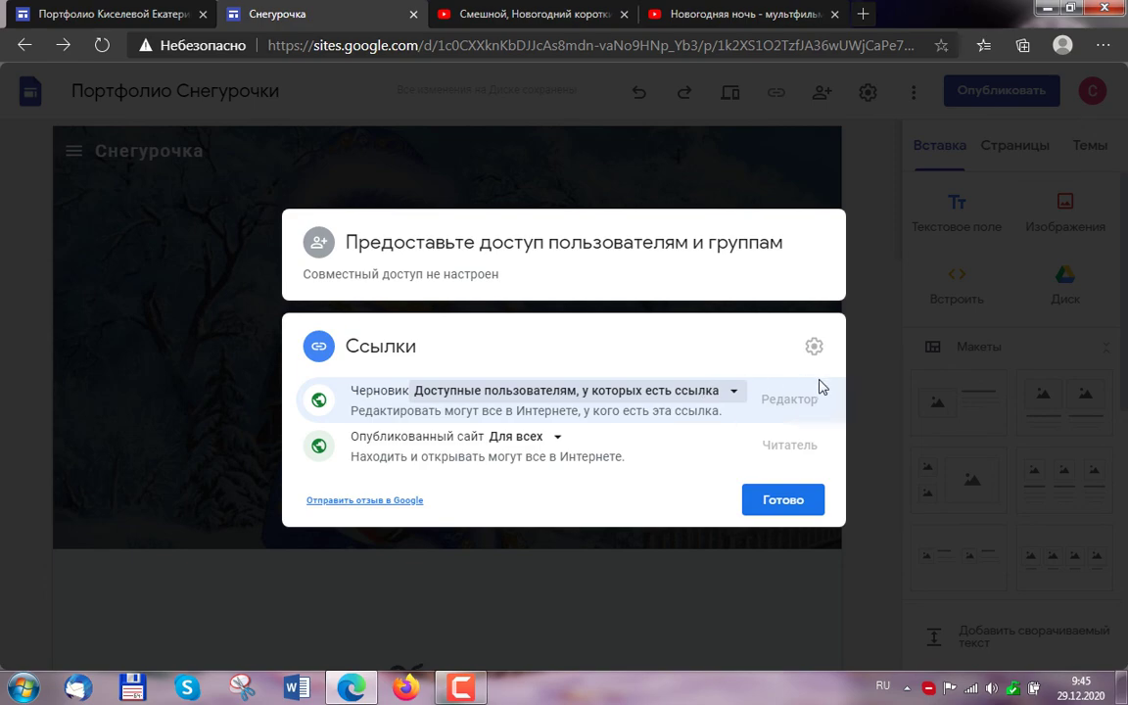
{"action": "left_click", "coordinate": [780, 500]}
Step: Select the site's full web address in the browser and dismiss the "Коллекции" suggestion
{"action": "left_click", "coordinate": [462, 46]}
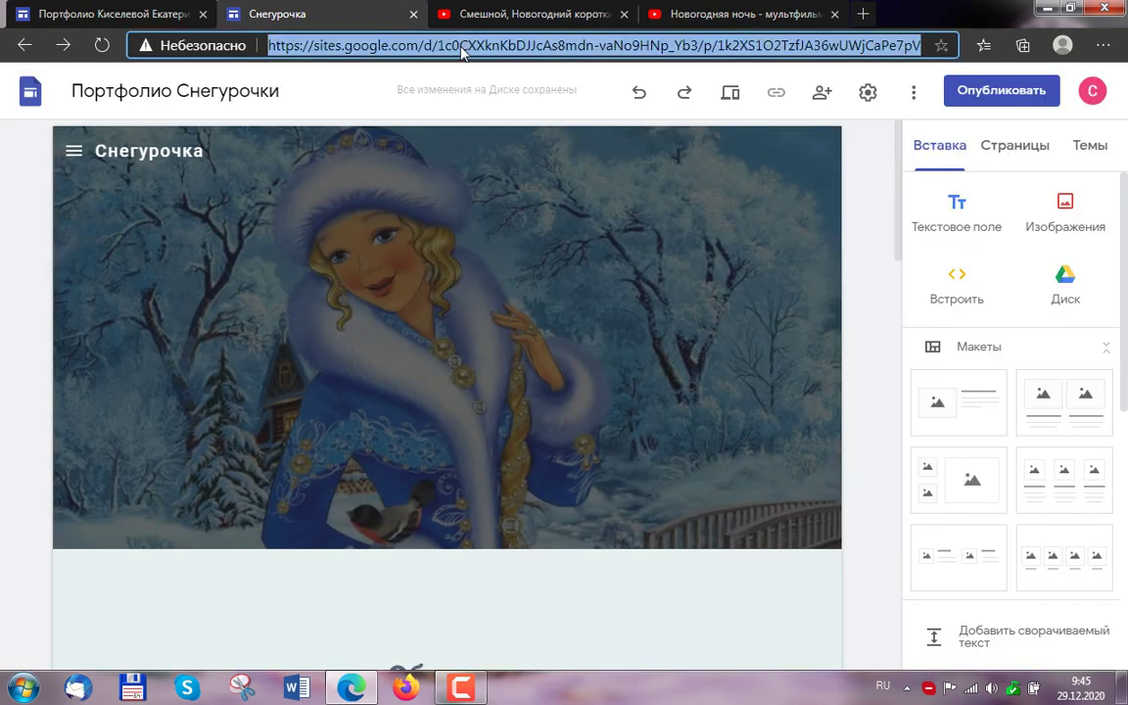
{"action": "triple_click", "coordinate": [462, 46]}
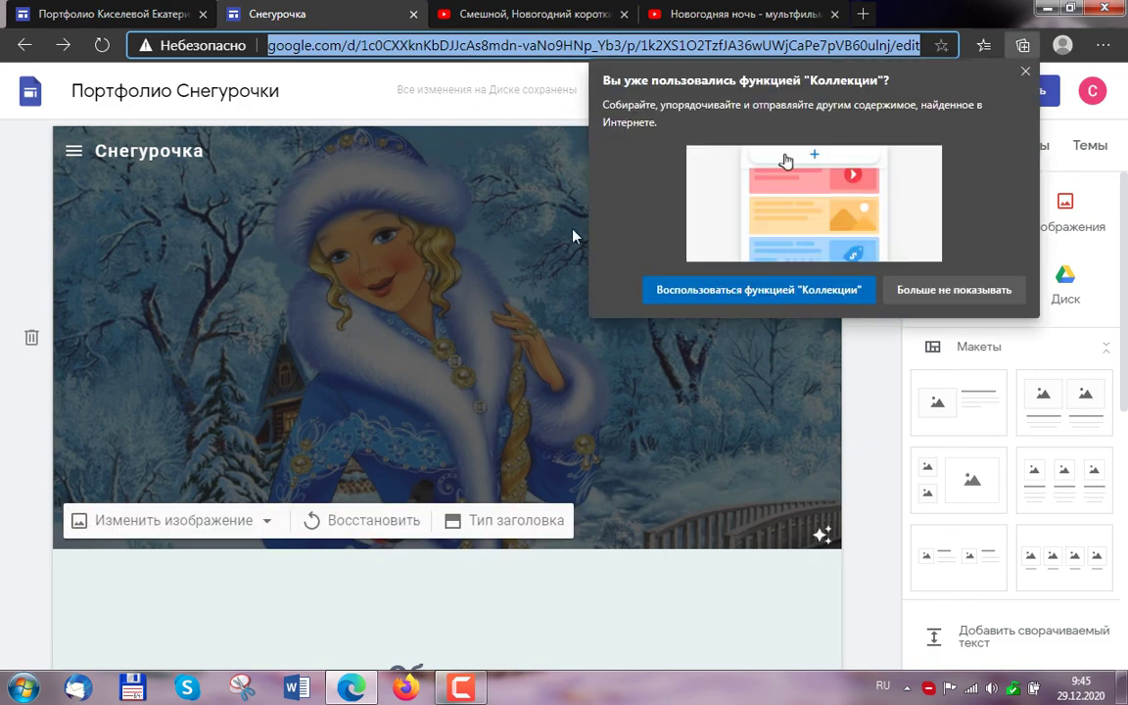
{"action": "left_click", "coordinate": [1025, 72]}
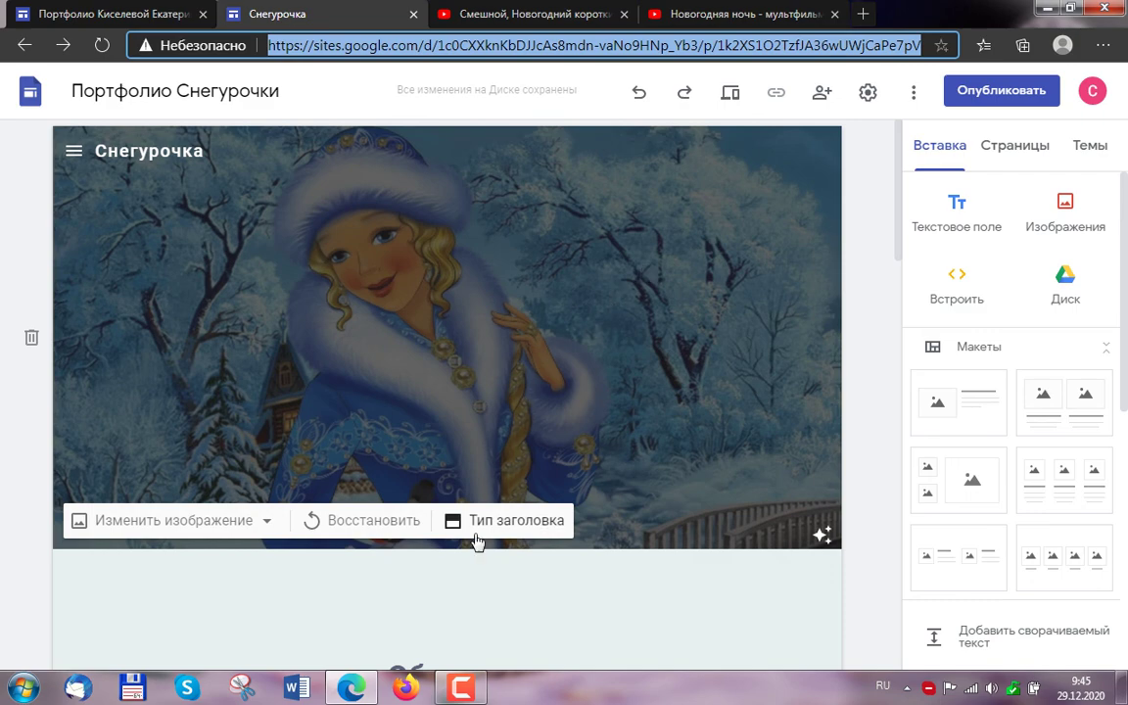
{"action": "left_click", "coordinate": [456, 691]}
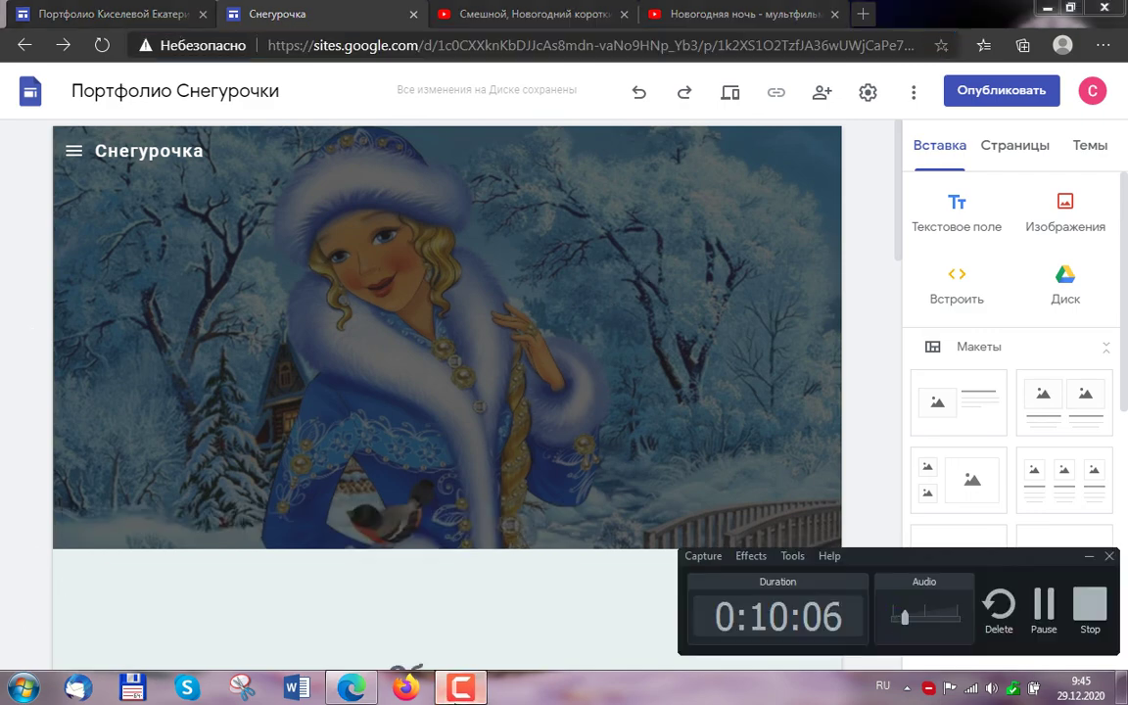